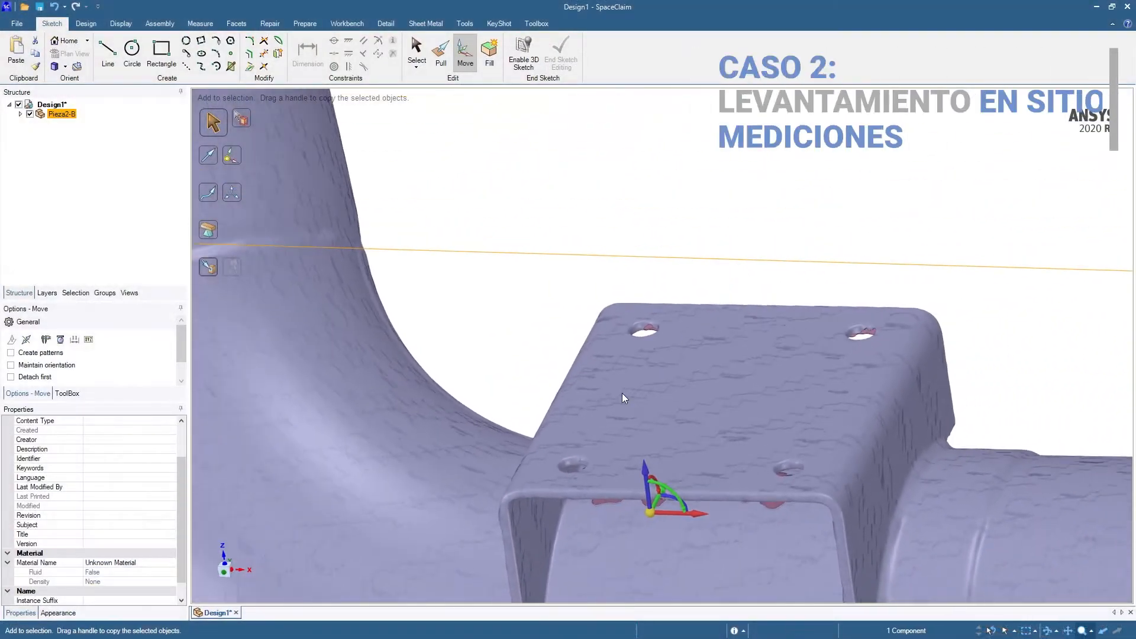
Examine the scanned Pieza2-B facet body from several angles and look through the point coordinates in pieza5A-blancos.txt
{"action": "mouse_move", "coordinate": [623, 394]}
{"action": "middle_mouse_down", "text": "shift"}
{"action": "mouse_move", "coordinate": [687, 339]}
{"action": "mouse_move", "coordinate": [887, 243]}
{"action": "middle_mouse_up", "text": "shift"}
{"action": "mouse_move", "coordinate": [670, 355]}
{"action": "middle_mouse_down", "text": "ctrl"}
{"action": "mouse_move", "coordinate": [684, 363]}
{"action": "mouse_move", "coordinate": [560, 339]}
{"action": "mouse_move", "coordinate": [553, 322]}
{"action": "mouse_move", "coordinate": [658, 379]}
{"action": "mouse_move", "coordinate": [774, 496]}
{"action": "middle_mouse_up", "text": "ctrl"}
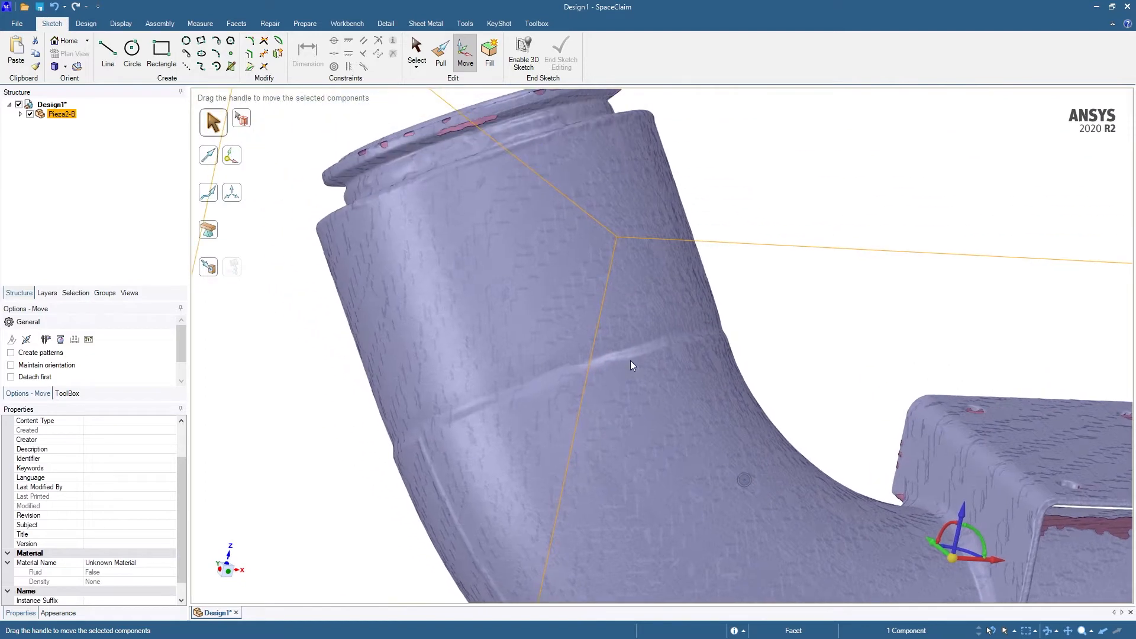
{"action": "mouse_move", "coordinate": [471, 245]}
{"action": "middle_mouse_down", "text": "shift"}
{"action": "mouse_move", "coordinate": [575, 309]}
{"action": "mouse_move", "coordinate": [545, 310]}
{"action": "mouse_move", "coordinate": [560, 371]}
{"action": "middle_mouse_up", "text": "shift"}
{"action": "mouse_move", "coordinate": [556, 246]}
{"action": "middle_mouse_down"}
{"action": "mouse_move", "coordinate": [547, 268]}
{"action": "mouse_move", "coordinate": [502, 265]}
{"action": "middle_mouse_up"}
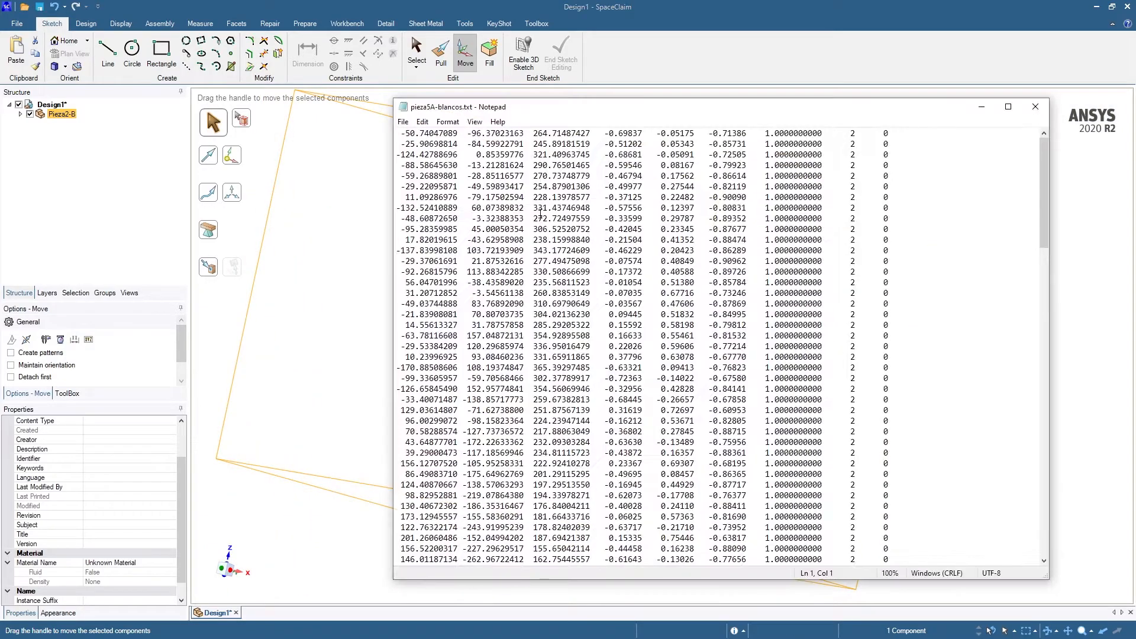
{"action": "left_click_drag", "start_coordinate": [1043, 197], "coordinate": [1007, 482]}
{"action": "scroll", "coordinate": [962, 391], "scroll_direction": "up", "scroll_amount": 20}
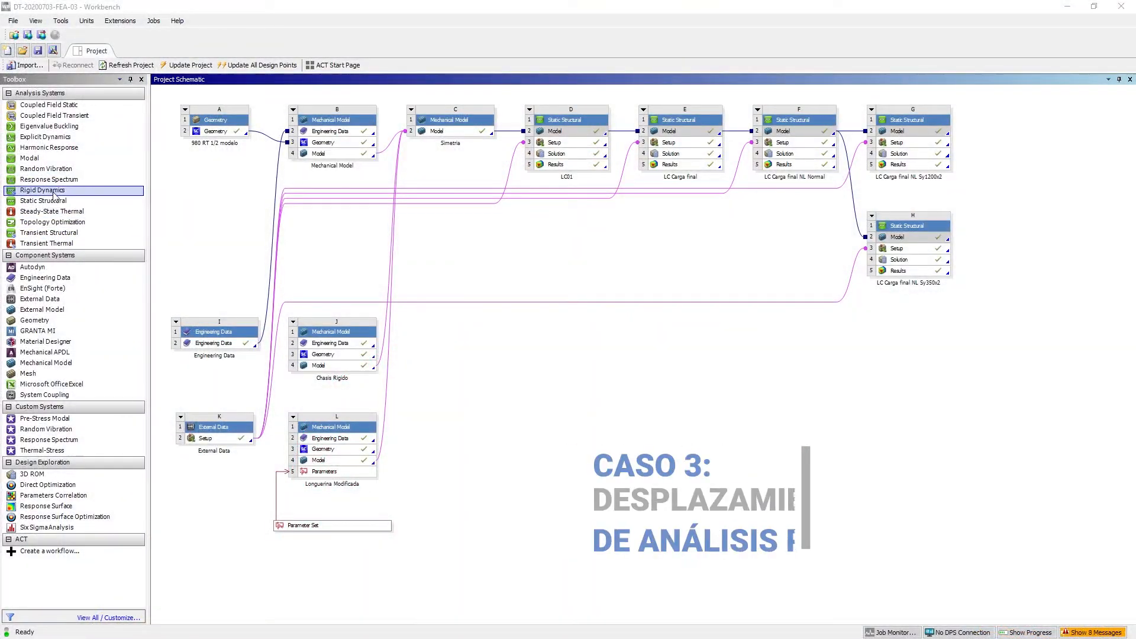
In Workbench, add two Static Structural systems, feeding their models from the solutions of LC Carga final NL Sy1200x2 and LC Carga final NL Sy350x2
{"action": "left_click_drag", "start_coordinate": [53, 200], "coordinate": [1013, 146]}
{"action": "left_click_drag", "start_coordinate": [928, 155], "coordinate": [1019, 154]}
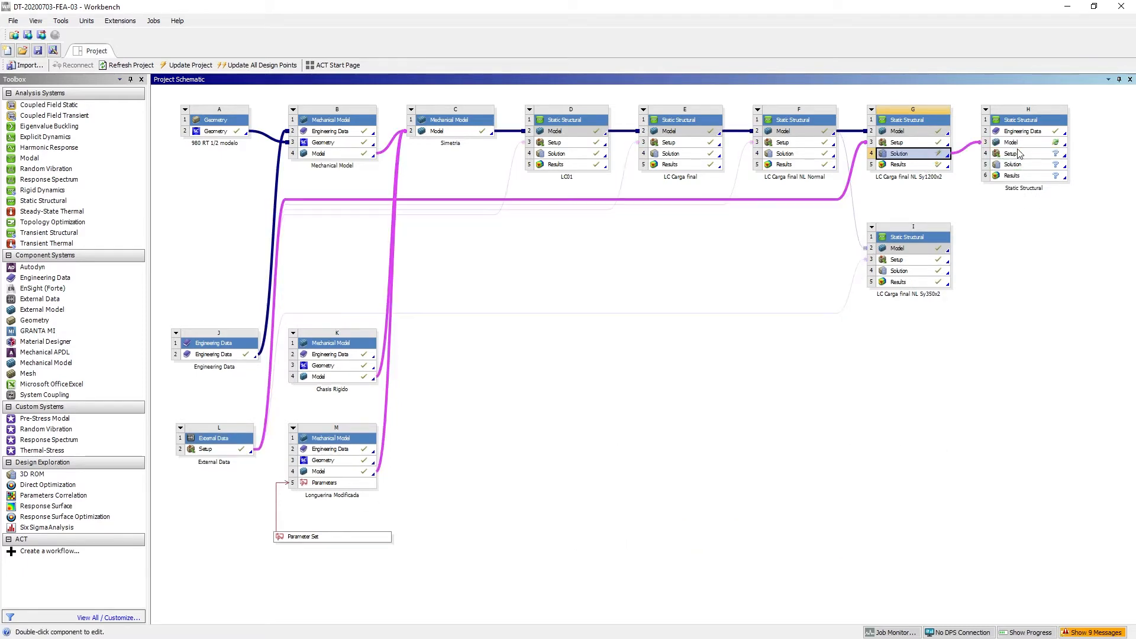
{"action": "left_click_drag", "start_coordinate": [45, 201], "coordinate": [997, 269]}
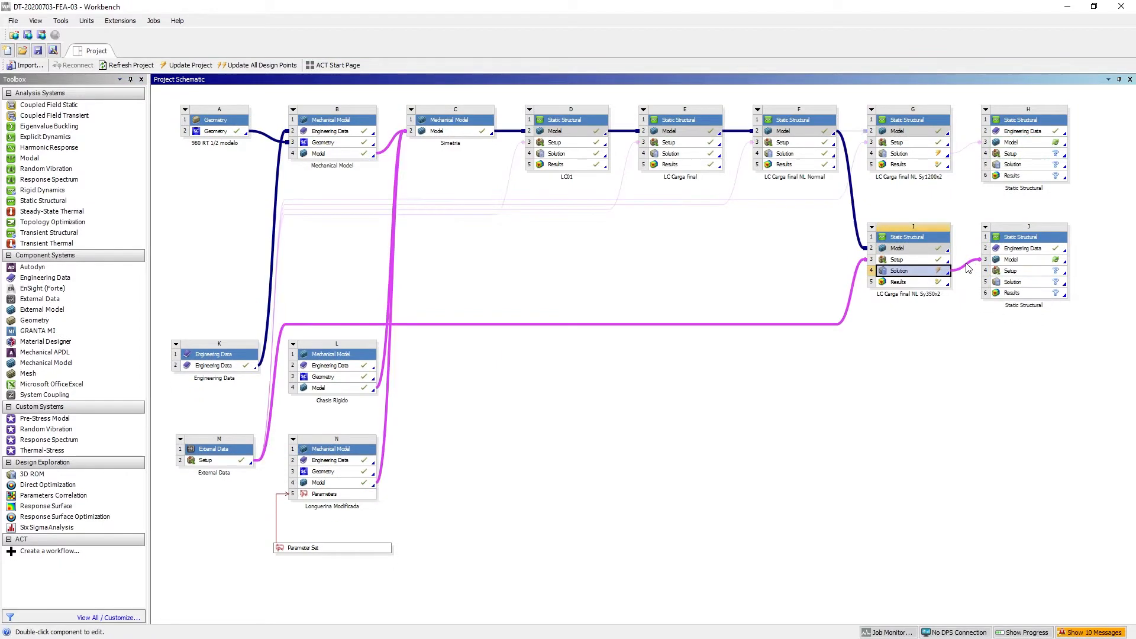
Share the Engineering Data of Mechanical Model system B with both new Static Structural systems
{"action": "left_click_drag", "start_coordinate": [323, 135], "coordinate": [584, 173]}
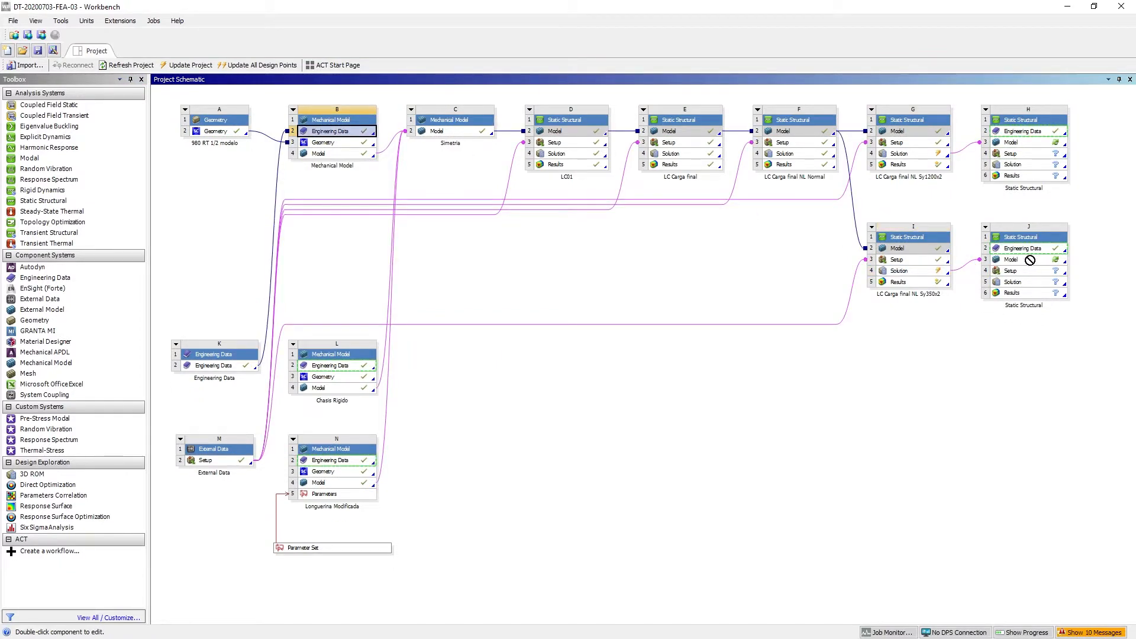
{"action": "left_click_drag", "start_coordinate": [1030, 260], "coordinate": [1028, 249]}
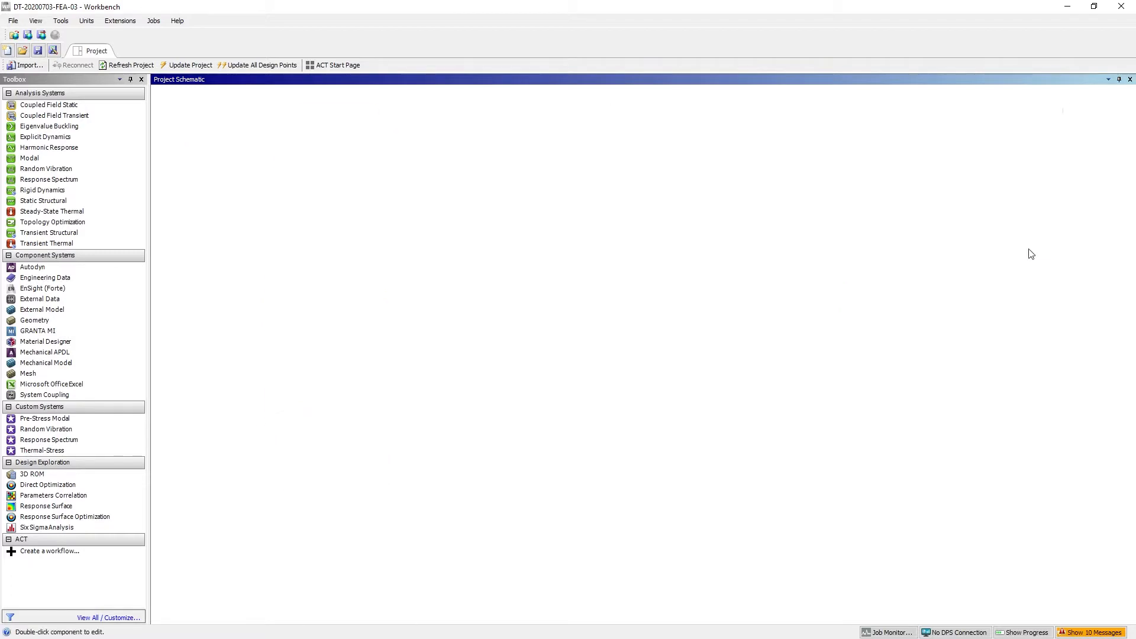
{"action": "left_click_drag", "start_coordinate": [343, 133], "coordinate": [1012, 131]}
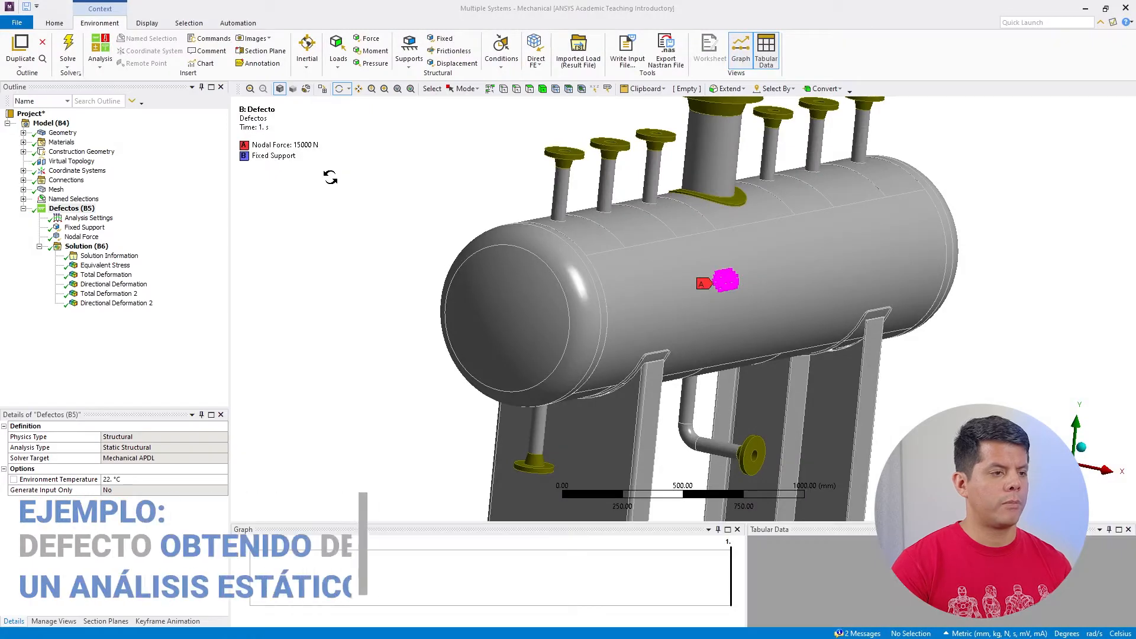
In Mechanical, inspect the pressure vessel of the Defecto analysis and review its geometry bodies and material list
{"action": "left_click_drag", "start_coordinate": [557, 248], "coordinate": [525, 244]}
{"action": "left_click", "coordinate": [359, 88]}
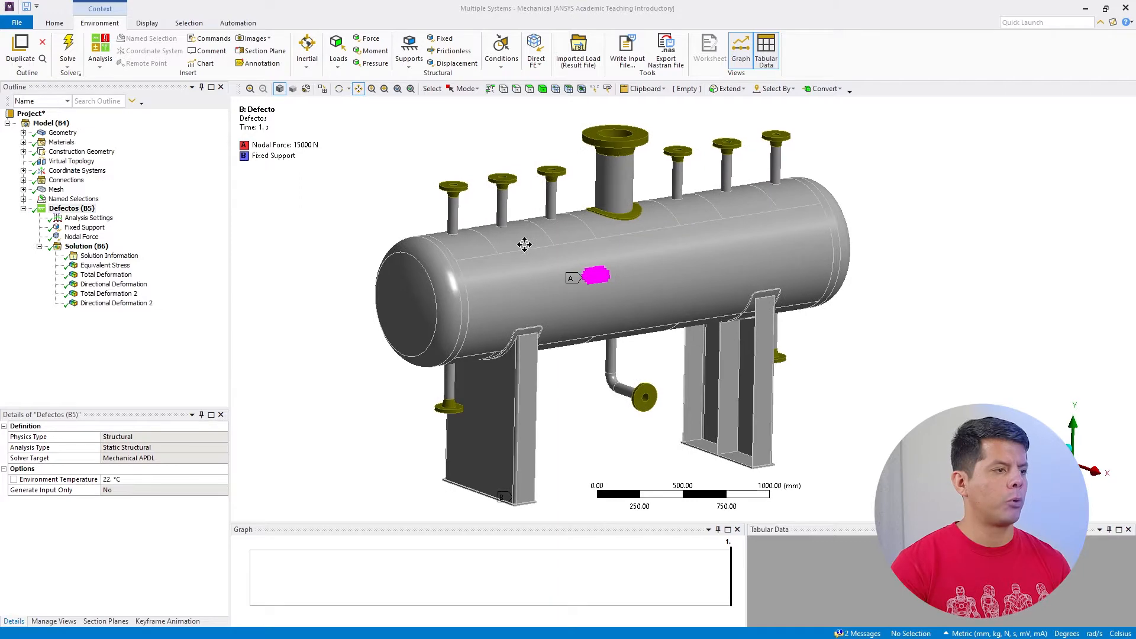
{"action": "left_click", "coordinate": [24, 133]}
{"action": "scroll", "coordinate": [130, 260], "scroll_direction": "down", "scroll_amount": 7}
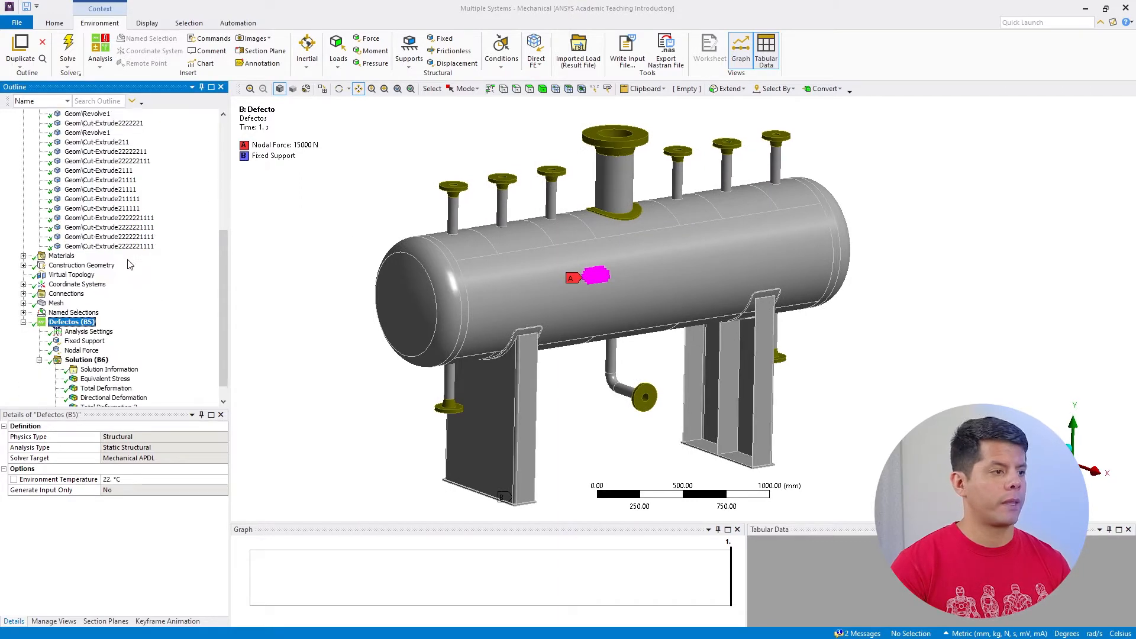
{"action": "scroll", "coordinate": [37, 265], "scroll_direction": "up", "scroll_amount": 7}
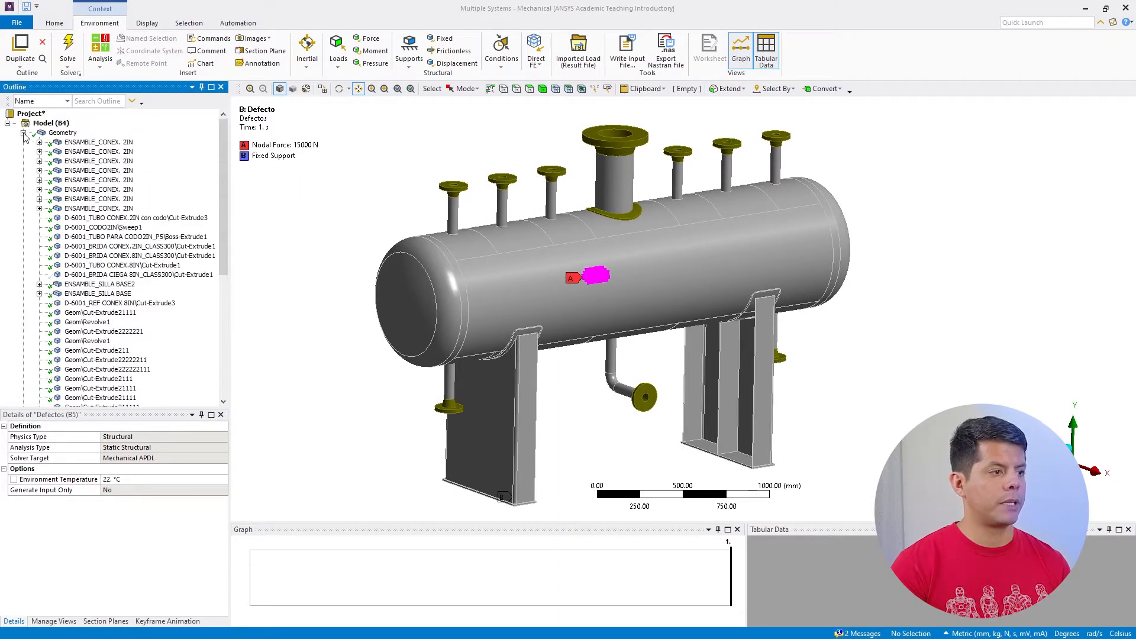
{"action": "left_click", "coordinate": [24, 134]}
{"action": "left_click", "coordinate": [23, 142]}
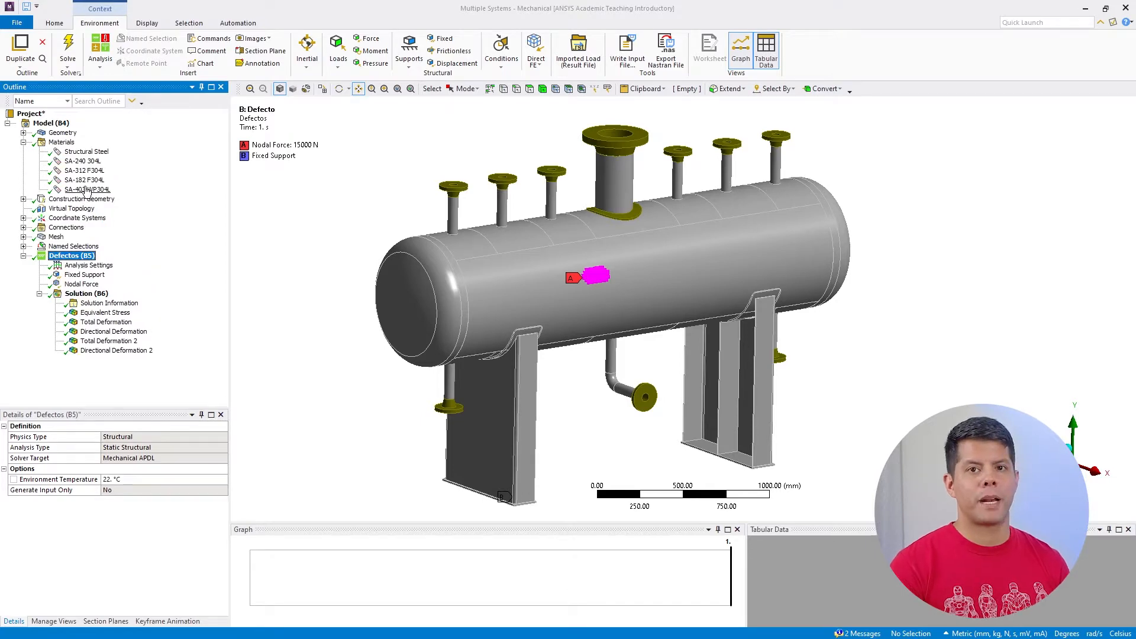
{"action": "left_click", "coordinate": [23, 142]}
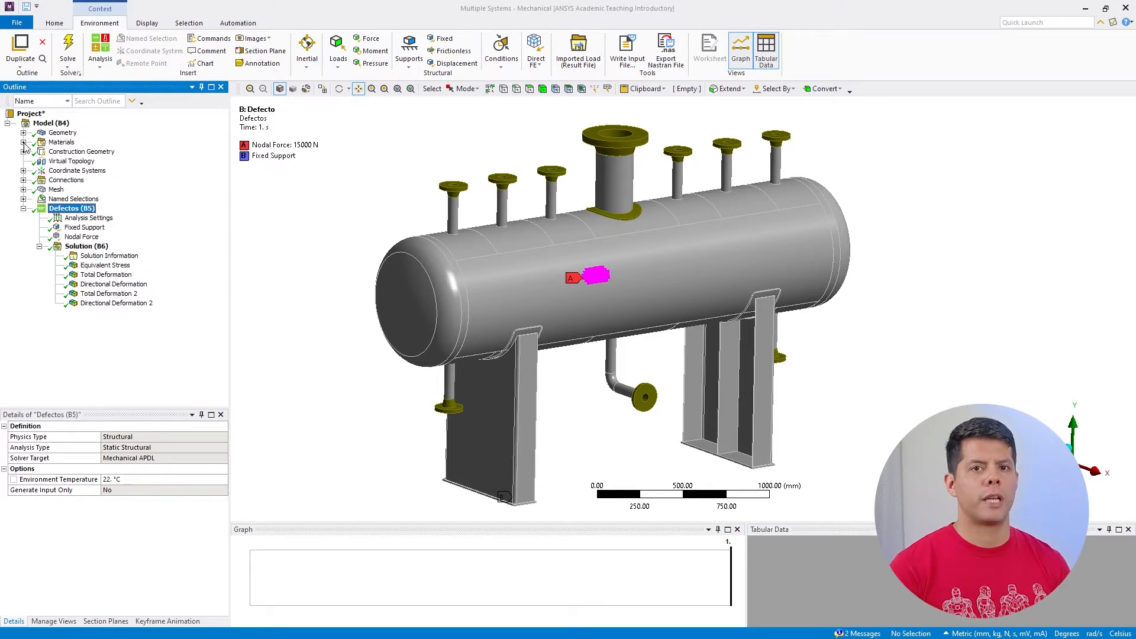
Display the vessel's mesh with its settings and inspect the elements on the shell and supports
{"action": "left_click", "coordinate": [43, 192]}
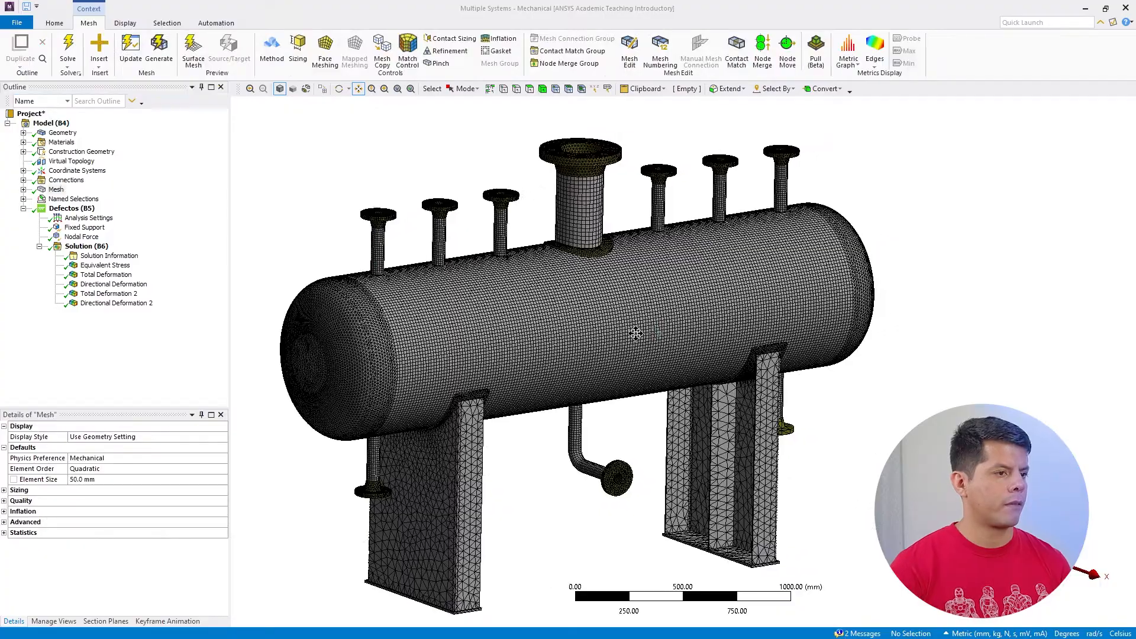
{"action": "scroll", "coordinate": [690, 256], "scroll_direction": "up", "scroll_amount": 3}
{"action": "left_click", "coordinate": [340, 90]}
{"action": "left_click_drag", "start_coordinate": [524, 258], "coordinate": [500, 256]}
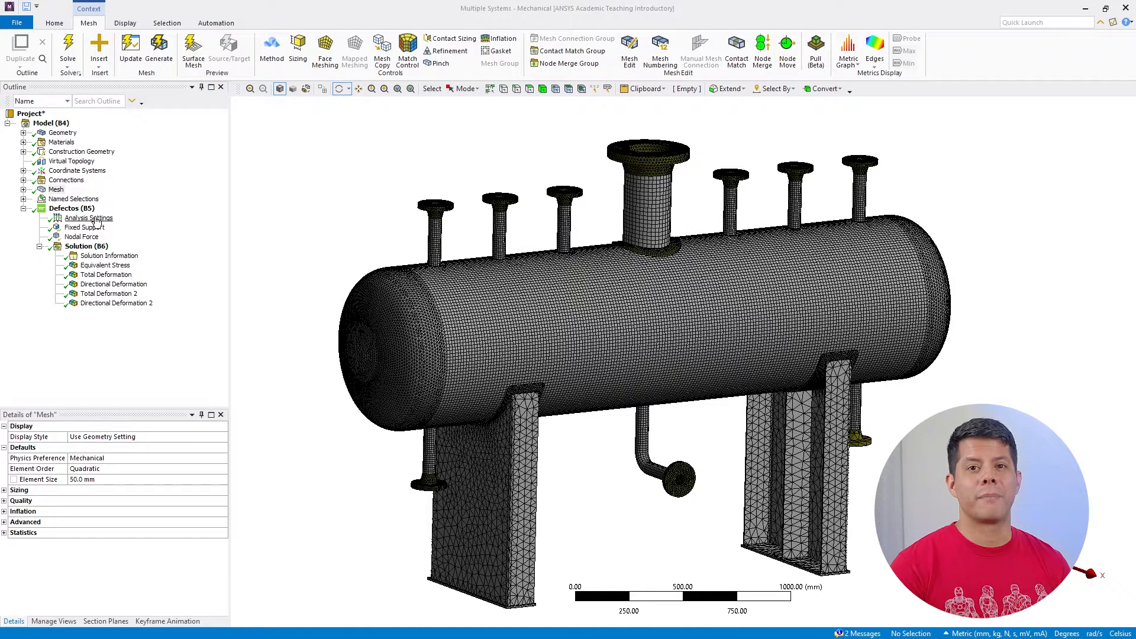
Review the nodal force applied to the defect region and the solver unit system in the analysis data management settings
{"action": "left_click", "coordinate": [82, 237]}
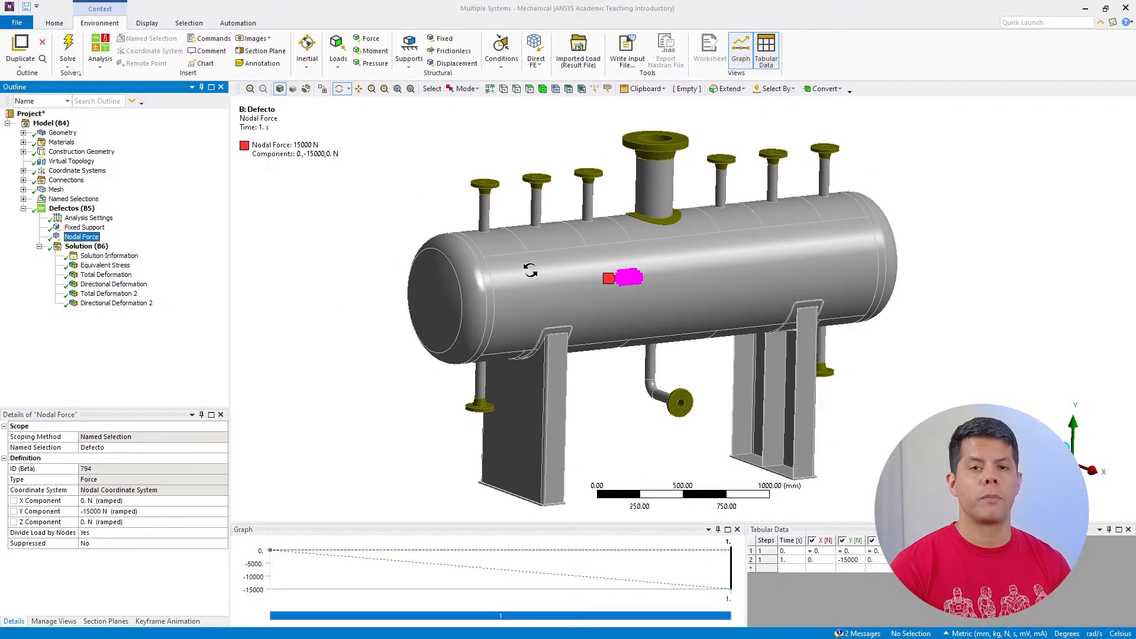
{"action": "mouse_move", "coordinate": [530, 270]}
{"action": "left_mouse_down"}
{"action": "mouse_move", "coordinate": [517, 266]}
{"action": "mouse_move", "coordinate": [565, 273]}
{"action": "mouse_move", "coordinate": [543, 278]}
{"action": "left_mouse_up"}
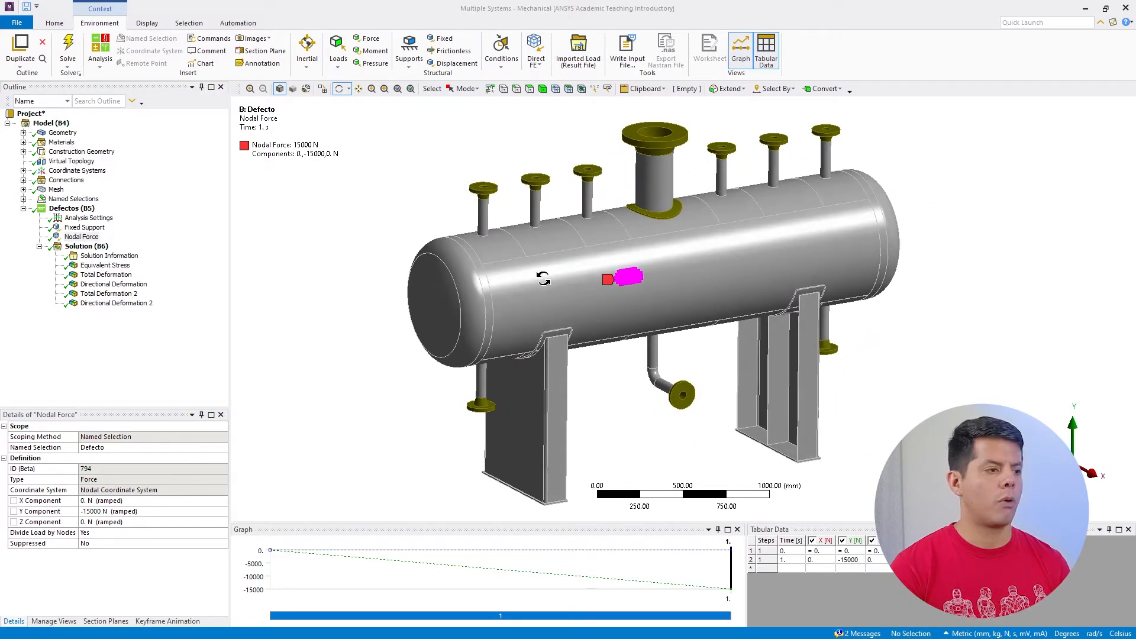
{"action": "left_click", "coordinate": [89, 219]}
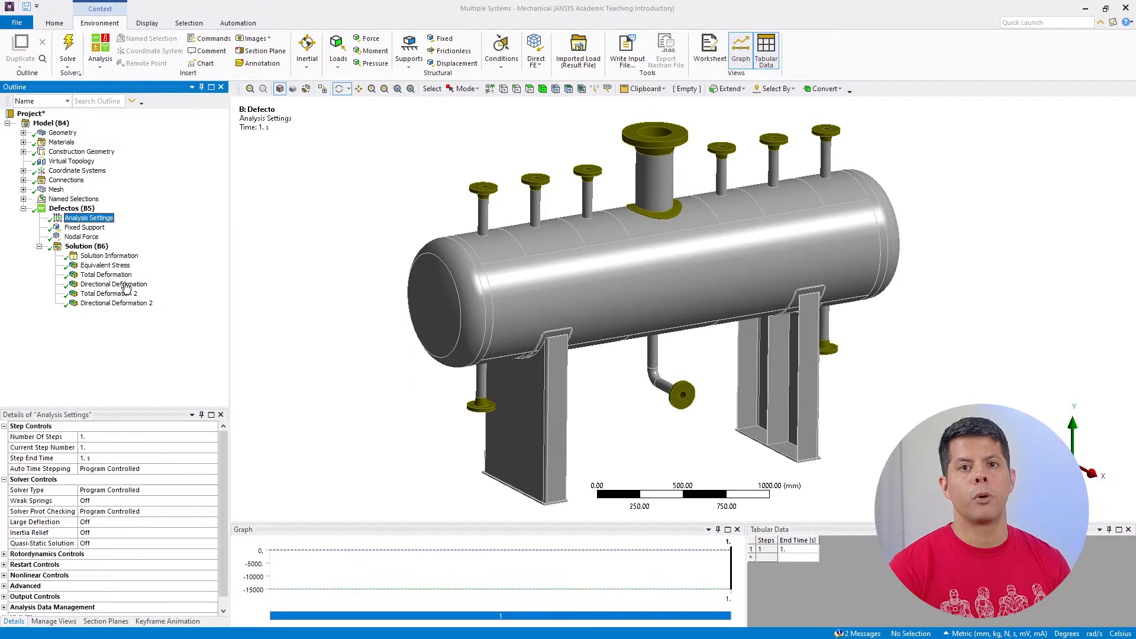
{"action": "left_click_drag", "start_coordinate": [150, 410], "coordinate": [155, 360]}
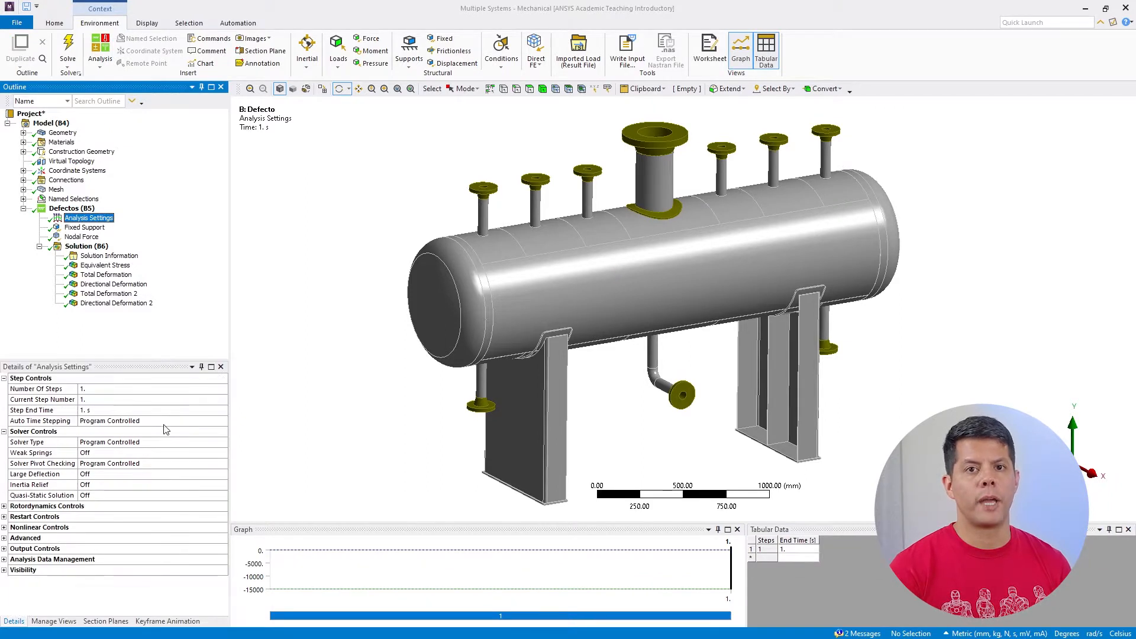
{"action": "left_click", "coordinate": [4, 560]}
{"action": "scroll", "coordinate": [72, 594], "scroll_direction": "down", "scroll_amount": 2}
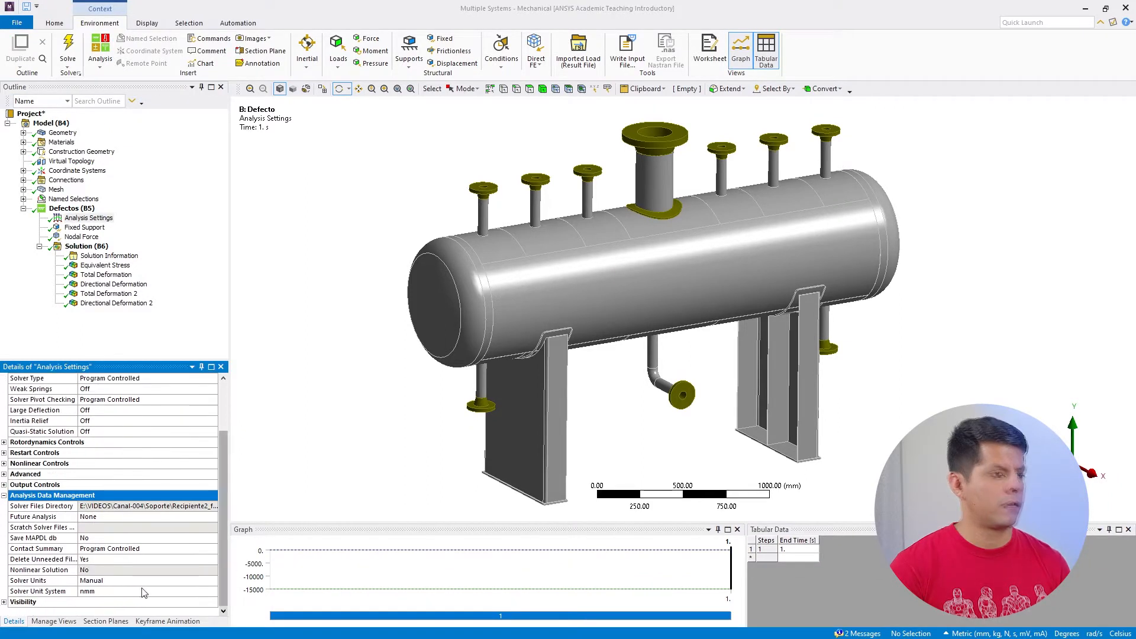
{"action": "left_click", "coordinate": [106, 593]}
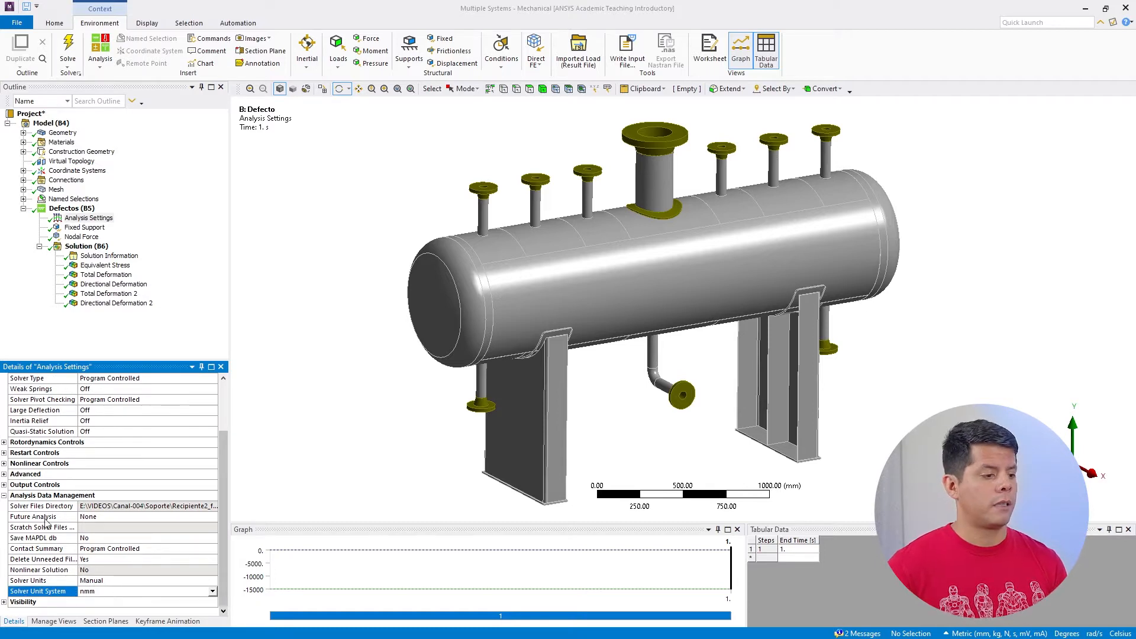
Display the Total Deformation result and examine the dented area of the vessel shell from several angles
{"action": "left_click", "coordinate": [118, 297]}
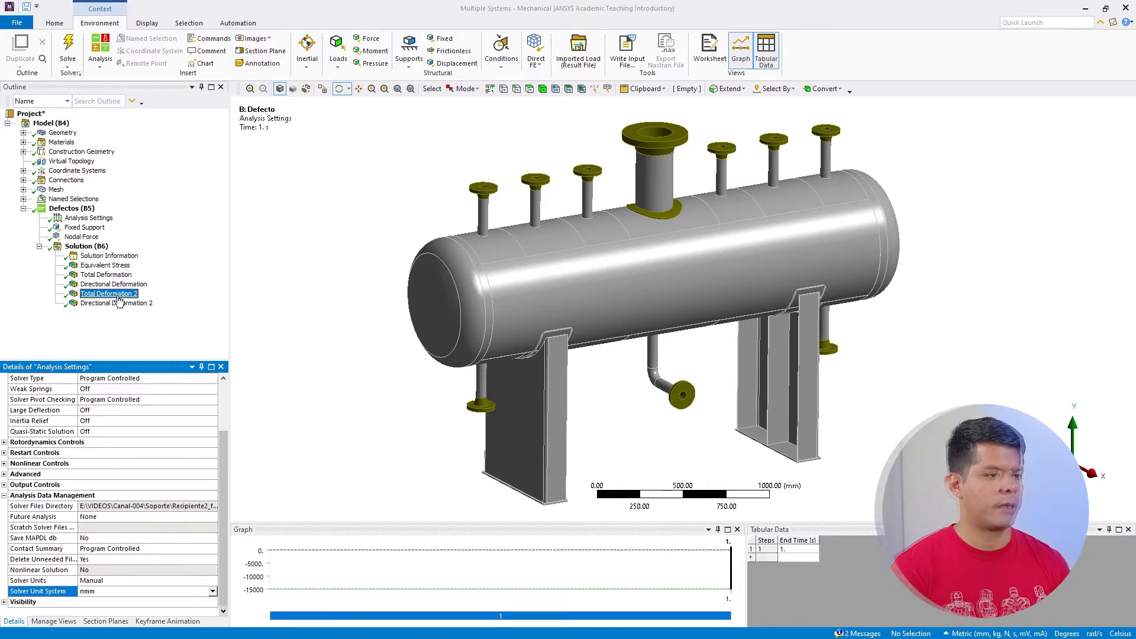
{"action": "left_click", "coordinate": [119, 275]}
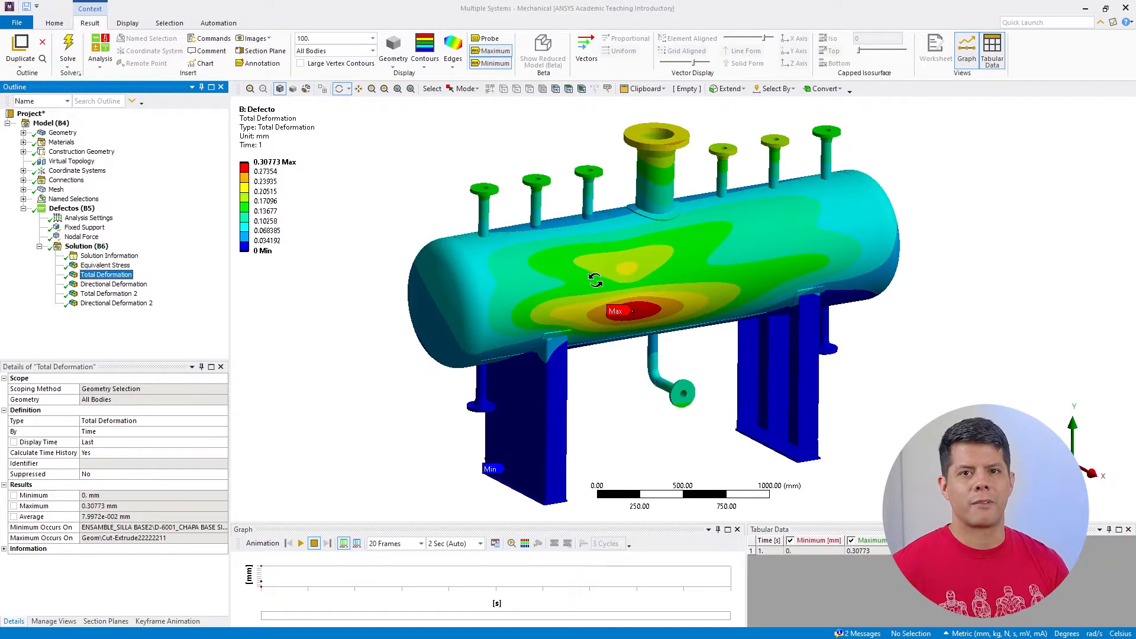
{"action": "middle_click_drag", "start_coordinate": [595, 279], "coordinate": [632, 280]}
{"action": "scroll", "coordinate": [441, 226], "scroll_direction": "up", "scroll_amount": 6}
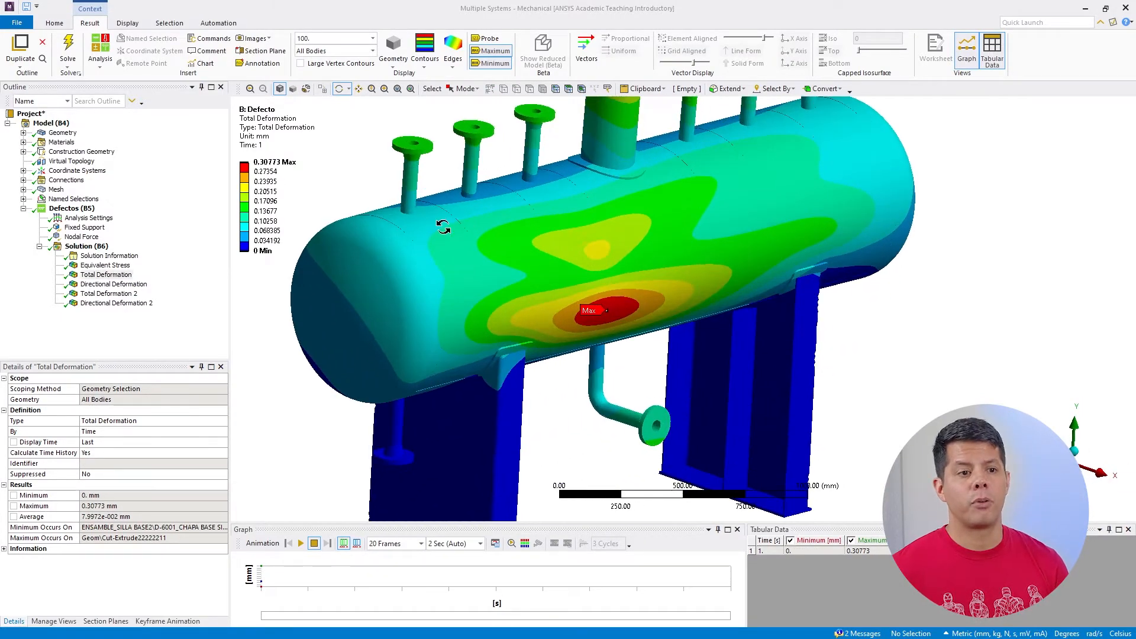
{"action": "middle_click_drag", "start_coordinate": [514, 251], "coordinate": [818, 301]}
{"action": "scroll", "coordinate": [816, 300], "scroll_direction": "down", "scroll_amount": 8}
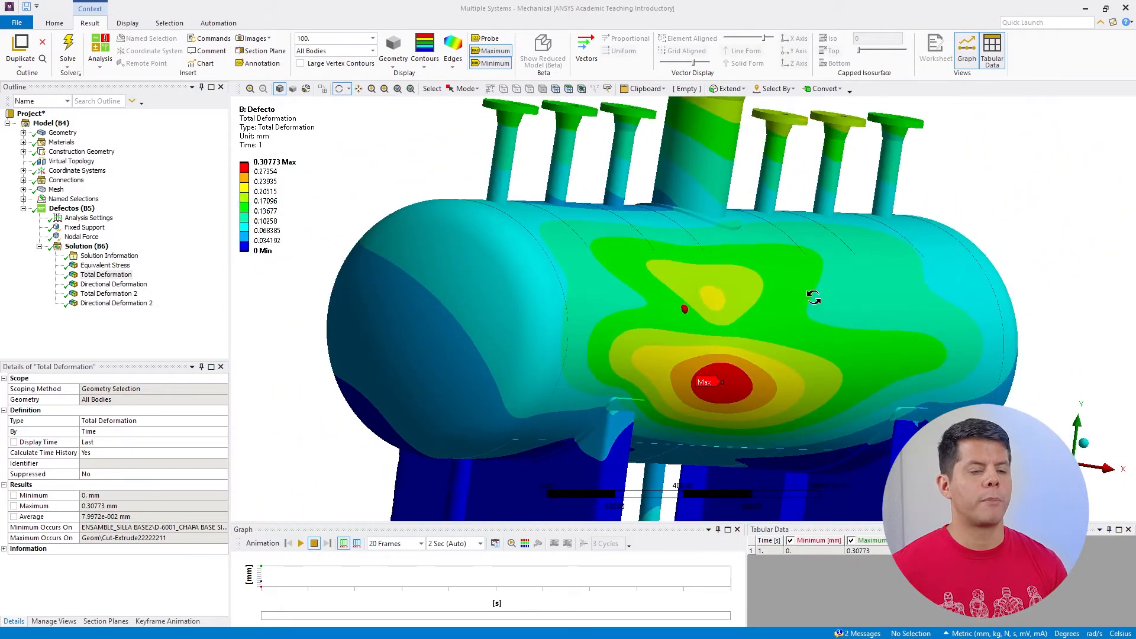
{"action": "left_click", "coordinate": [358, 90]}
{"action": "left_click_drag", "start_coordinate": [640, 304], "coordinate": [571, 255]}
{"action": "scroll", "coordinate": [597, 265], "scroll_direction": "down", "scroll_amount": 1}
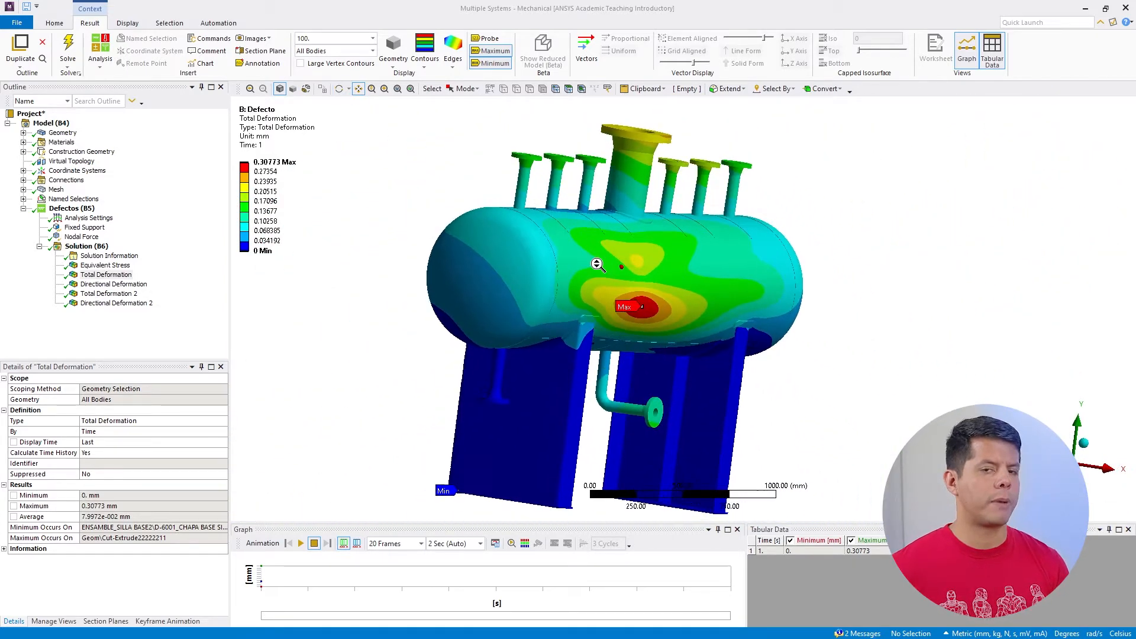
{"action": "left_click_drag", "start_coordinate": [692, 288], "coordinate": [656, 284]}
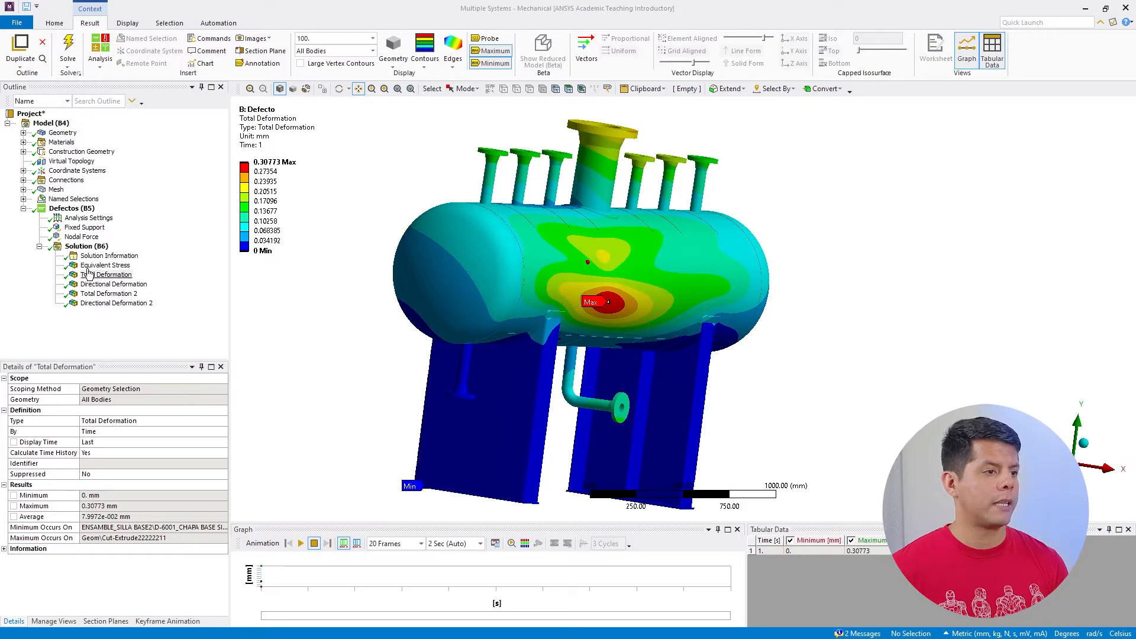
{"action": "left_click", "coordinate": [339, 88]}
{"action": "left_click_drag", "start_coordinate": [517, 240], "coordinate": [484, 267]}
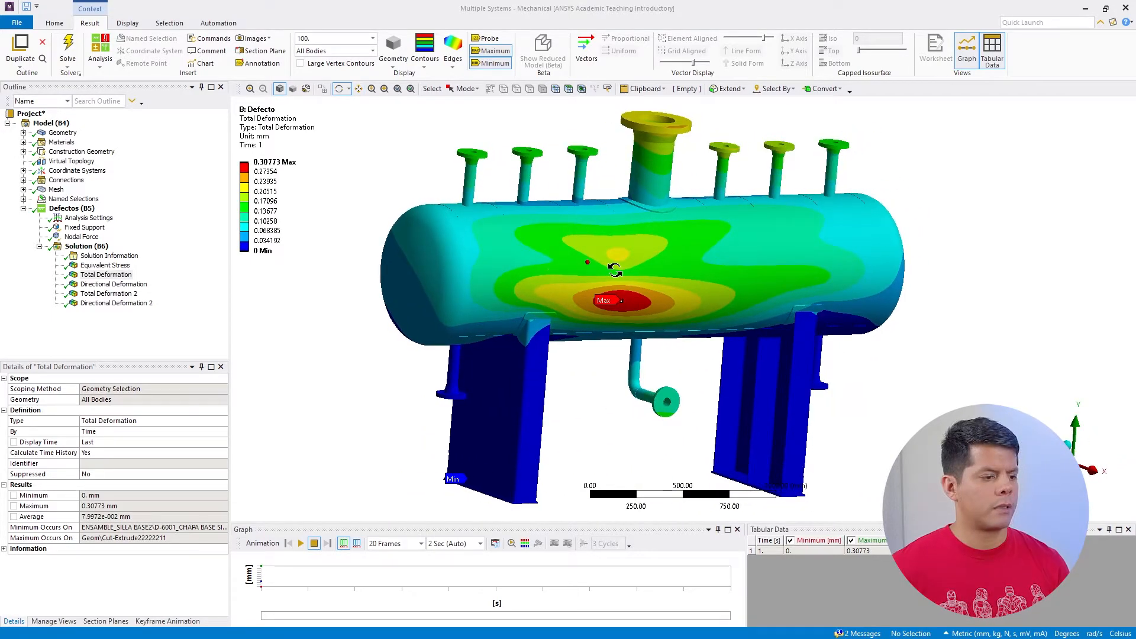
{"action": "left_click_drag", "start_coordinate": [615, 270], "coordinate": [532, 272]}
Display the Directional Deformation 2 result and examine the X-axis deformation on the shell's cross-section from the end and side
{"action": "left_click", "coordinate": [142, 303]}
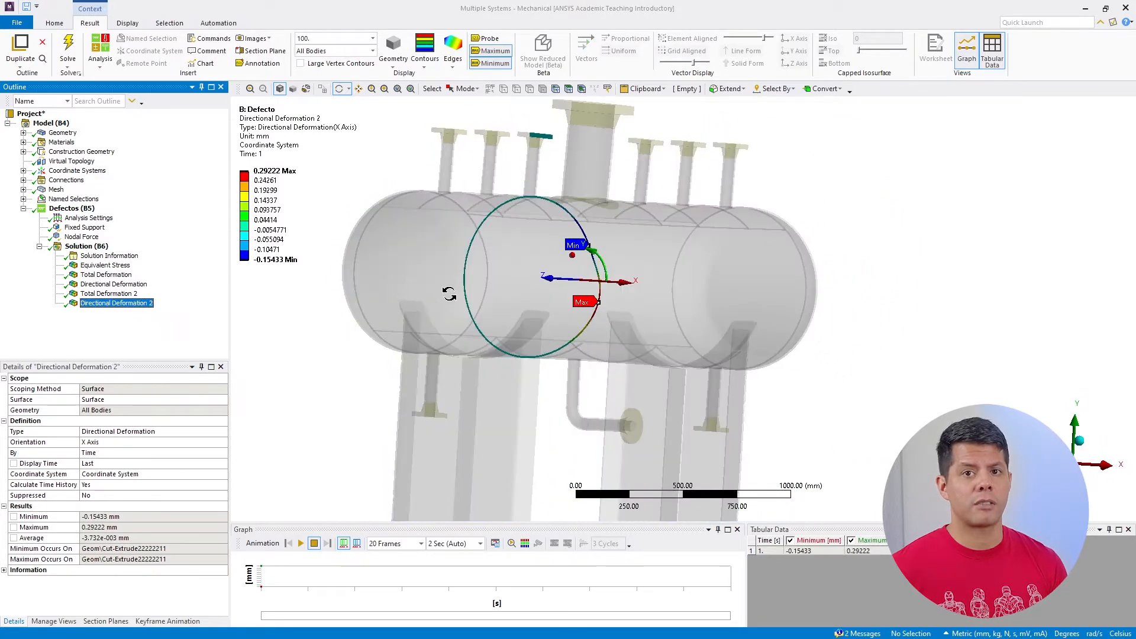
{"action": "left_click_drag", "start_coordinate": [449, 293], "coordinate": [570, 302]}
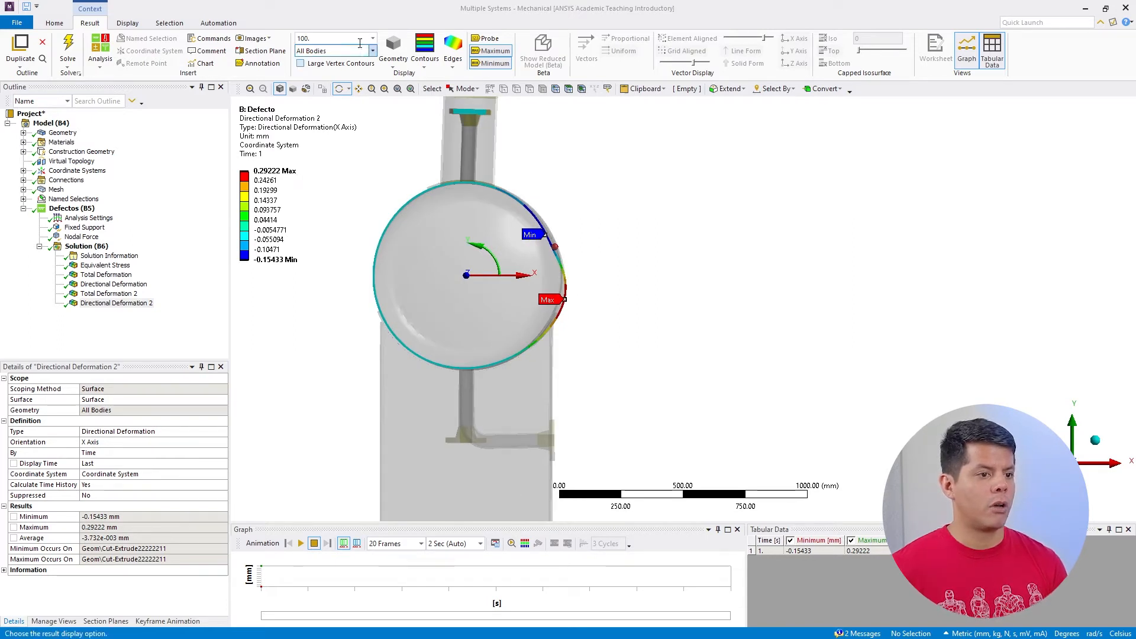
{"action": "left_click_drag", "start_coordinate": [470, 226], "coordinate": [349, 299]}
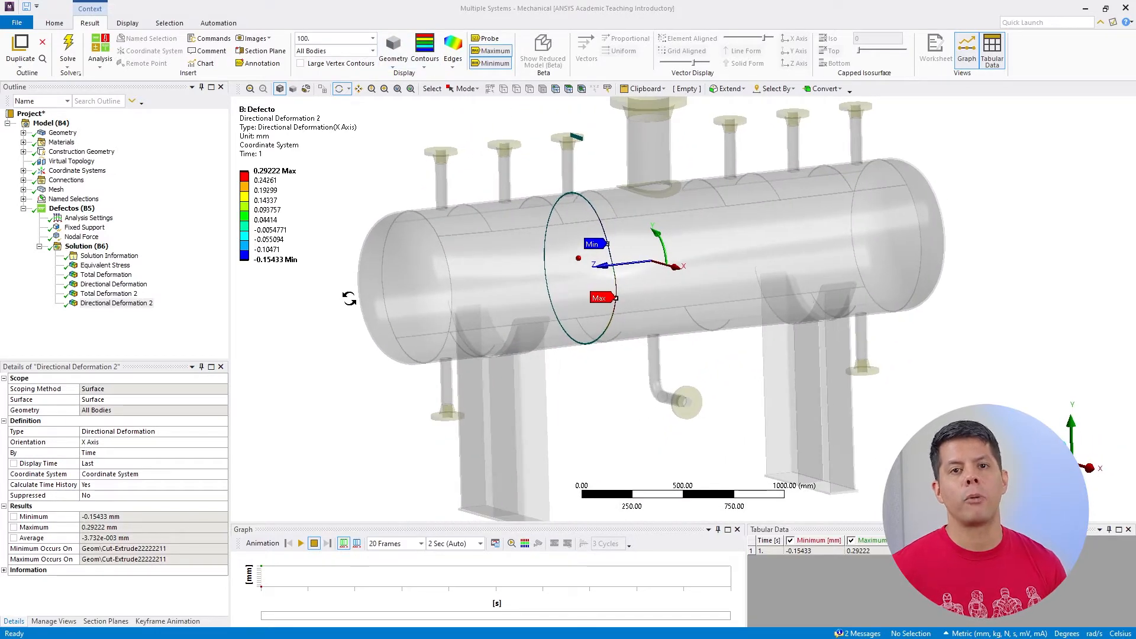
Switch to Workbench and add a standalone Static Structural system named Geometria imperfecta beside the Defecto system
{"action": "left_click", "coordinate": [1085, 8]}
{"action": "left_click", "coordinate": [514, 238]}
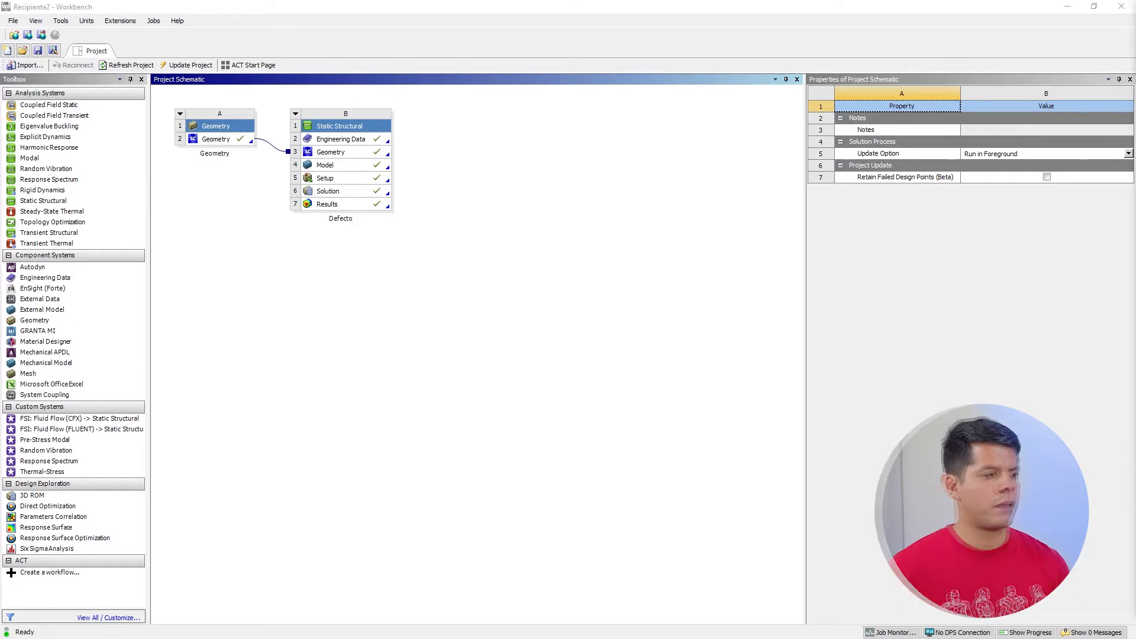
{"action": "left_click", "coordinate": [280, 384]}
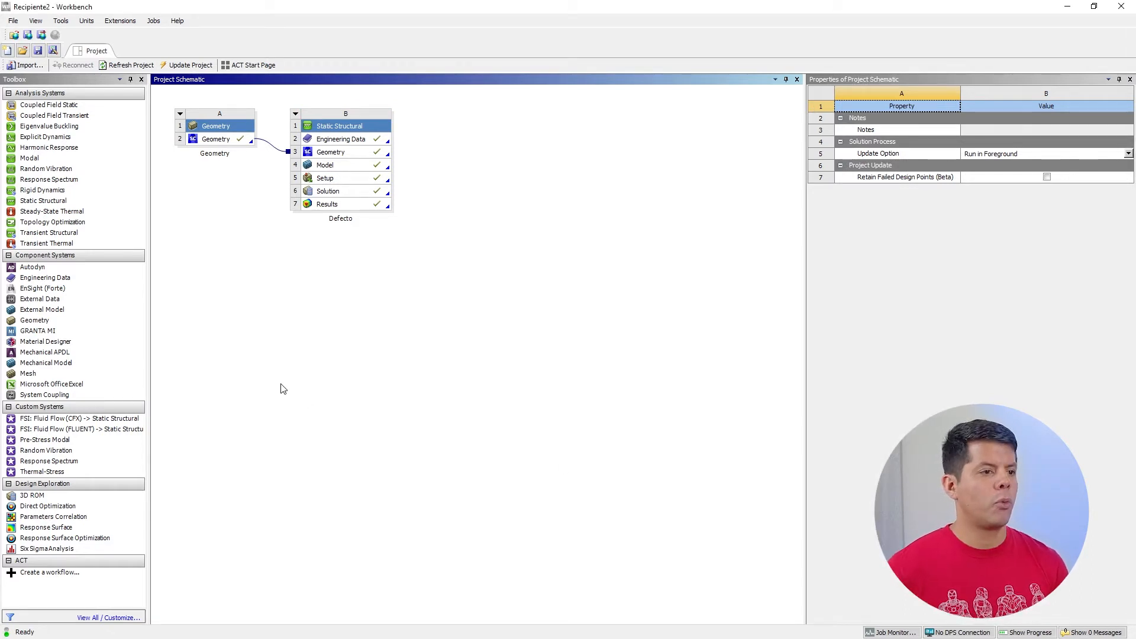
{"action": "left_click", "coordinate": [62, 202]}
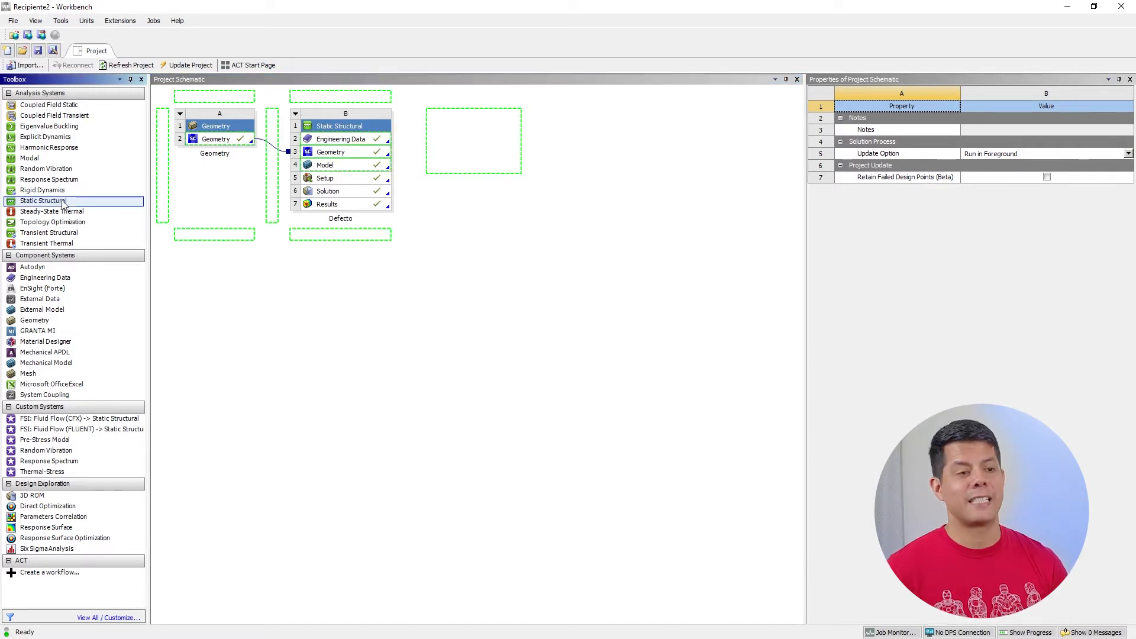
{"action": "left_click_drag", "start_coordinate": [270, 195], "coordinate": [487, 152]}
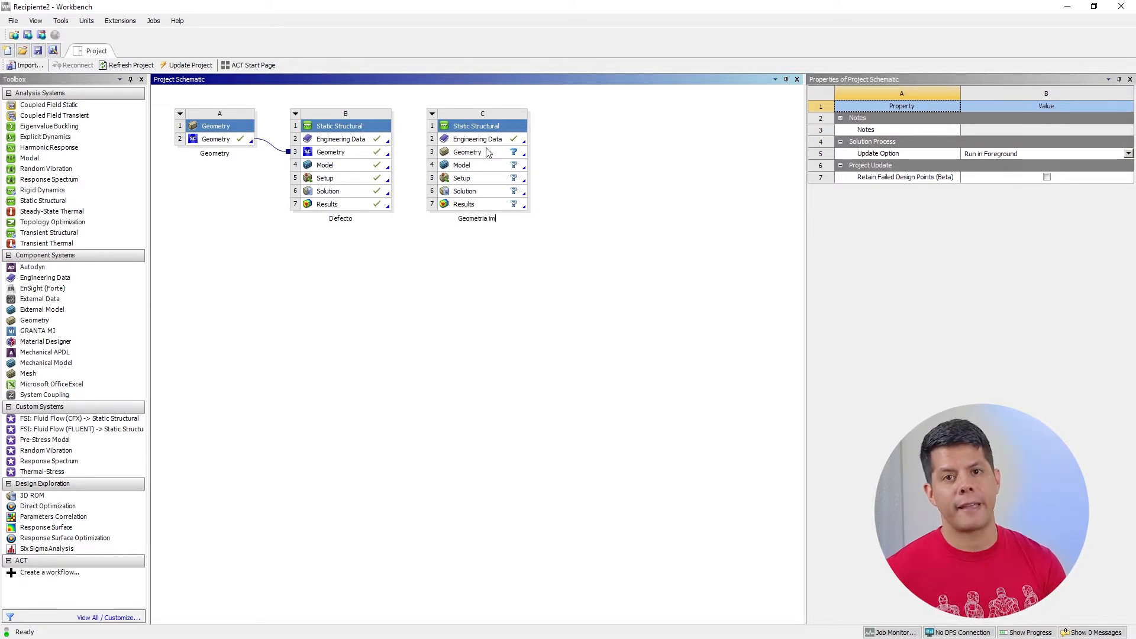
{"action": "left_click", "coordinate": [486, 153]}
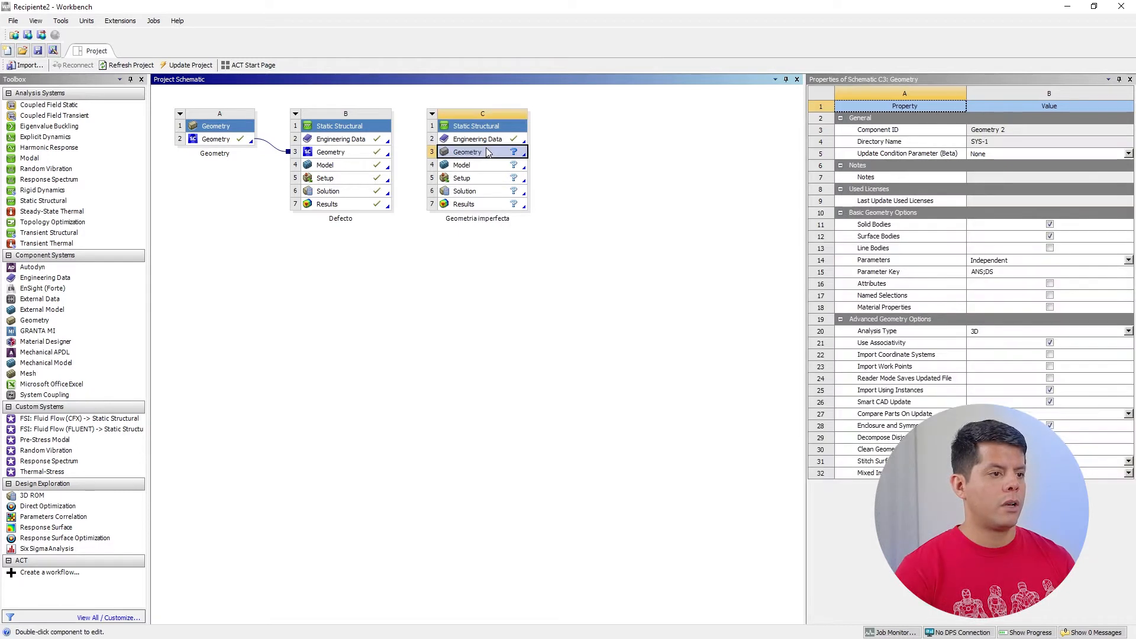
{"action": "left_click", "coordinate": [554, 307]}
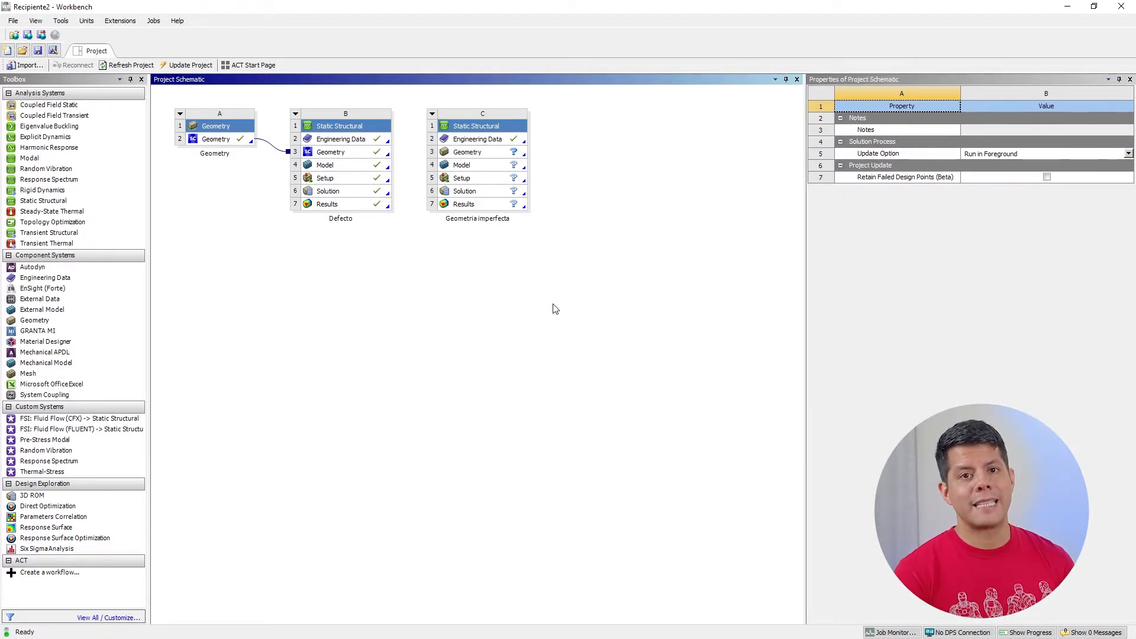
Transfer the Defecto system's Solution to the Model of the Geometria imperfecta system
{"action": "left_click", "coordinate": [356, 196]}
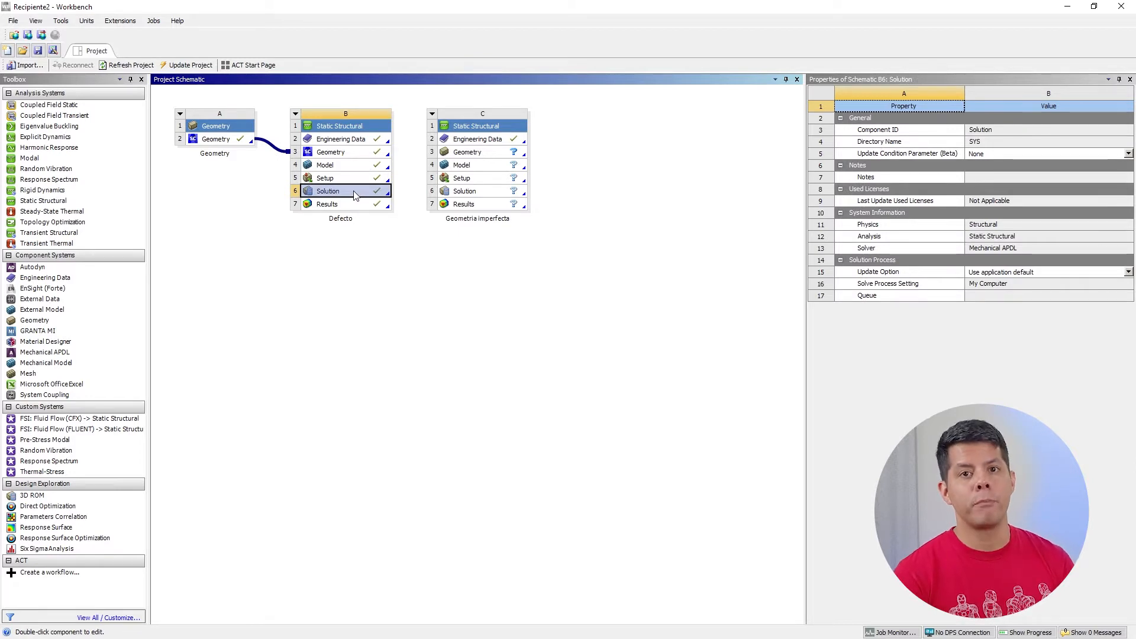
{"action": "left_click_drag", "start_coordinate": [356, 195], "coordinate": [469, 169]}
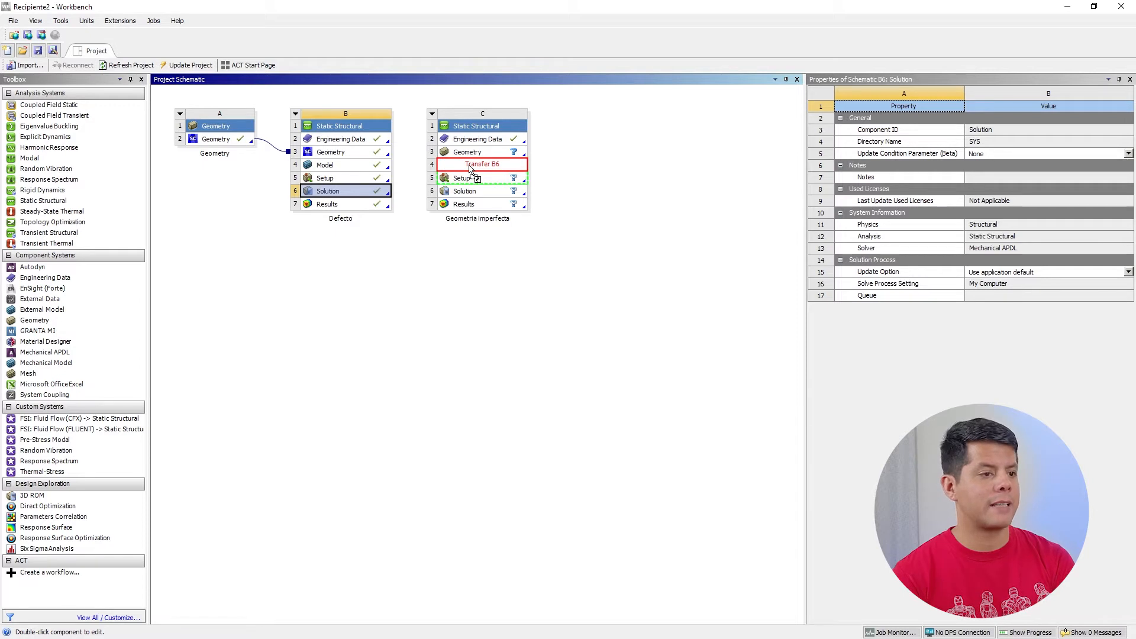
{"action": "left_click_drag", "start_coordinate": [469, 168], "coordinate": [470, 170]}
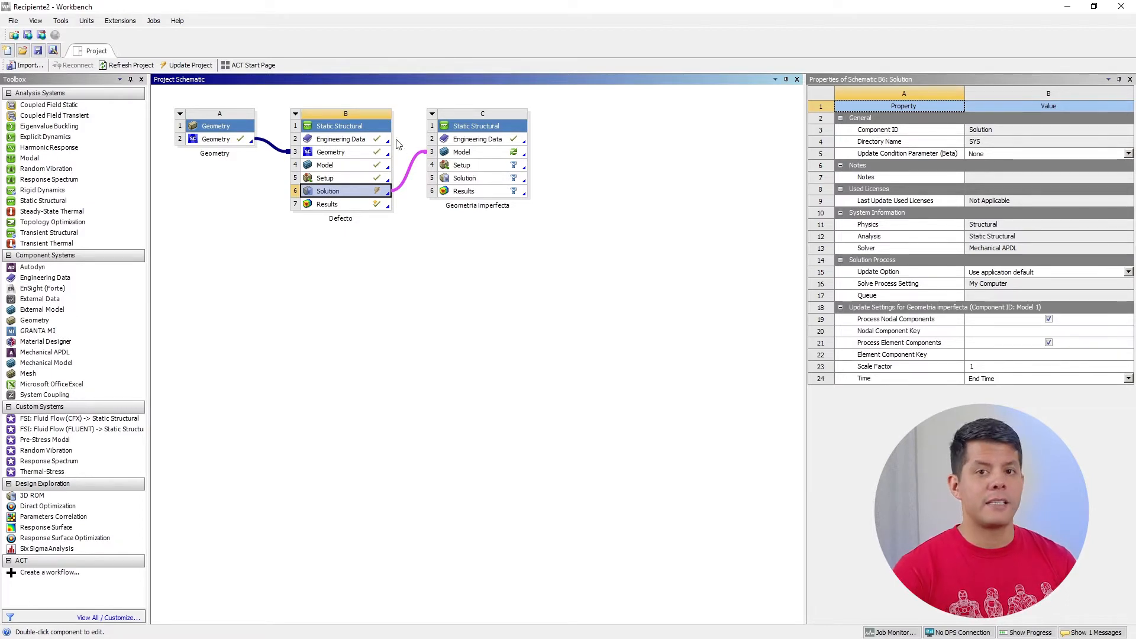
Link the Defecto system's Engineering Data to the Model of the Geometria imperfecta system
{"action": "left_click", "coordinate": [360, 139]}
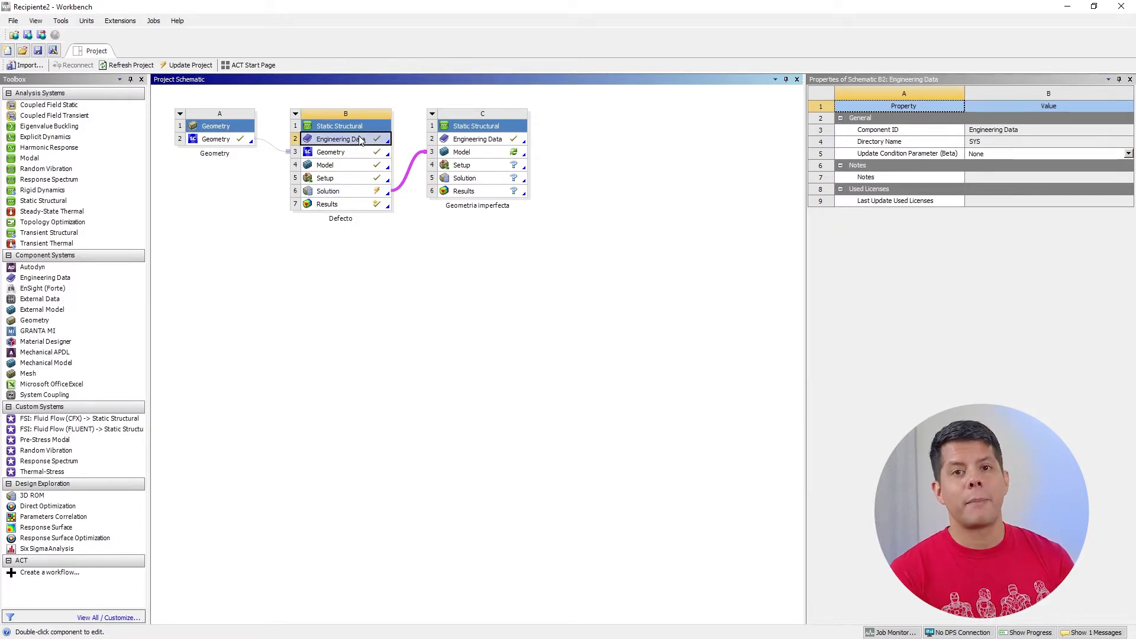
{"action": "left_click_drag", "start_coordinate": [362, 140], "coordinate": [455, 158]}
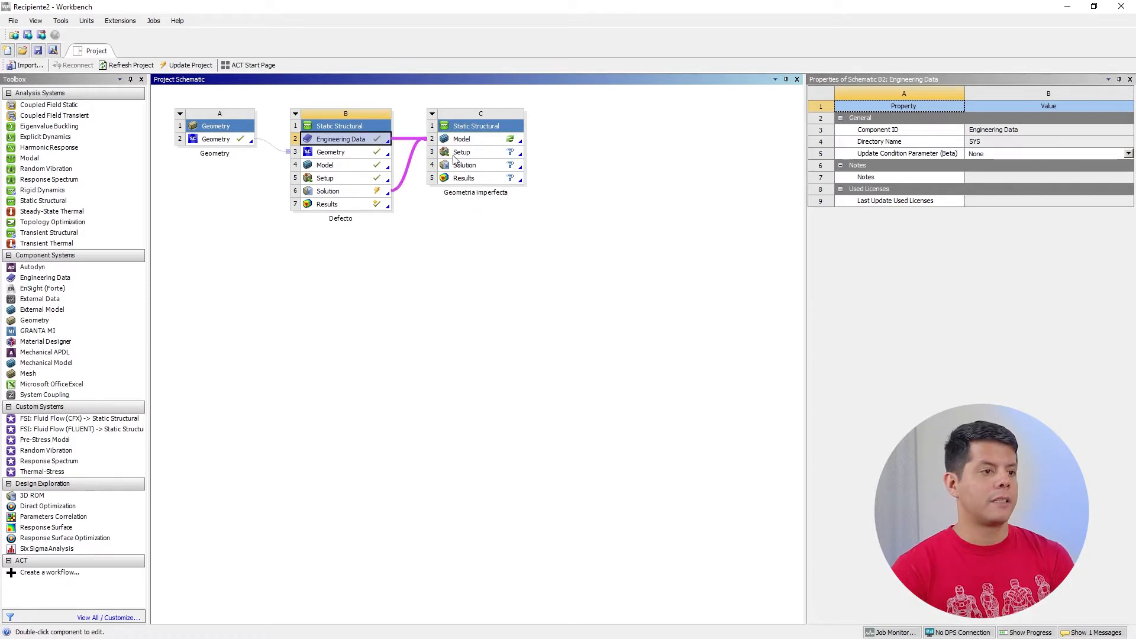
{"action": "left_click", "coordinate": [447, 238]}
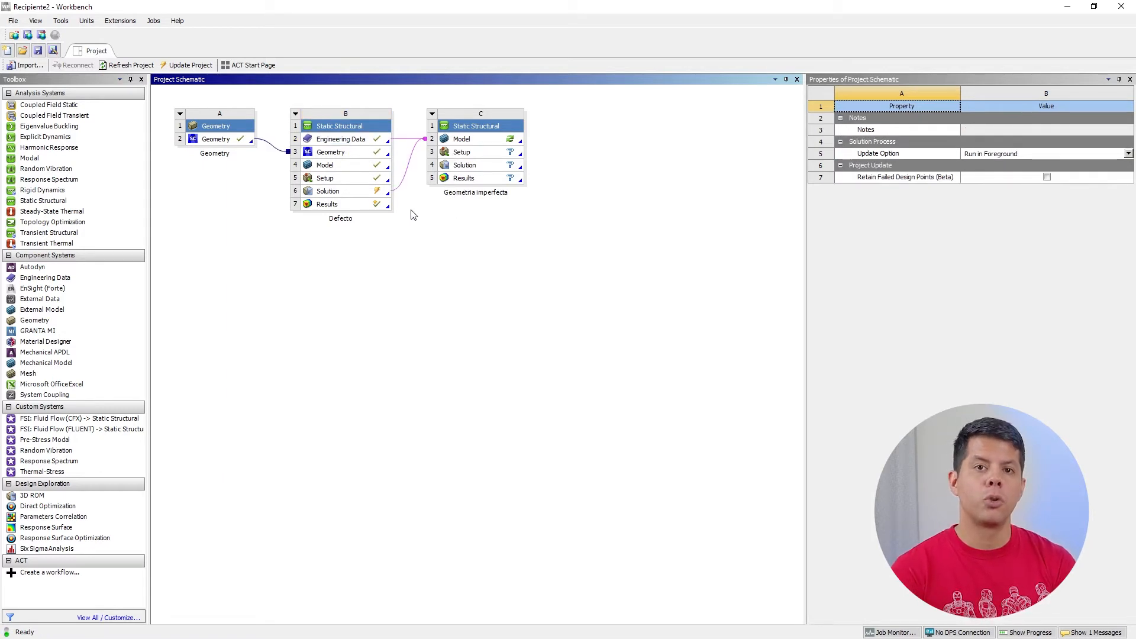
Review the Defecto Solution's update settings for Geometria imperfecta, checking the scale factor and the available time options
{"action": "left_click", "coordinate": [352, 191]}
{"action": "left_click", "coordinate": [989, 366]}
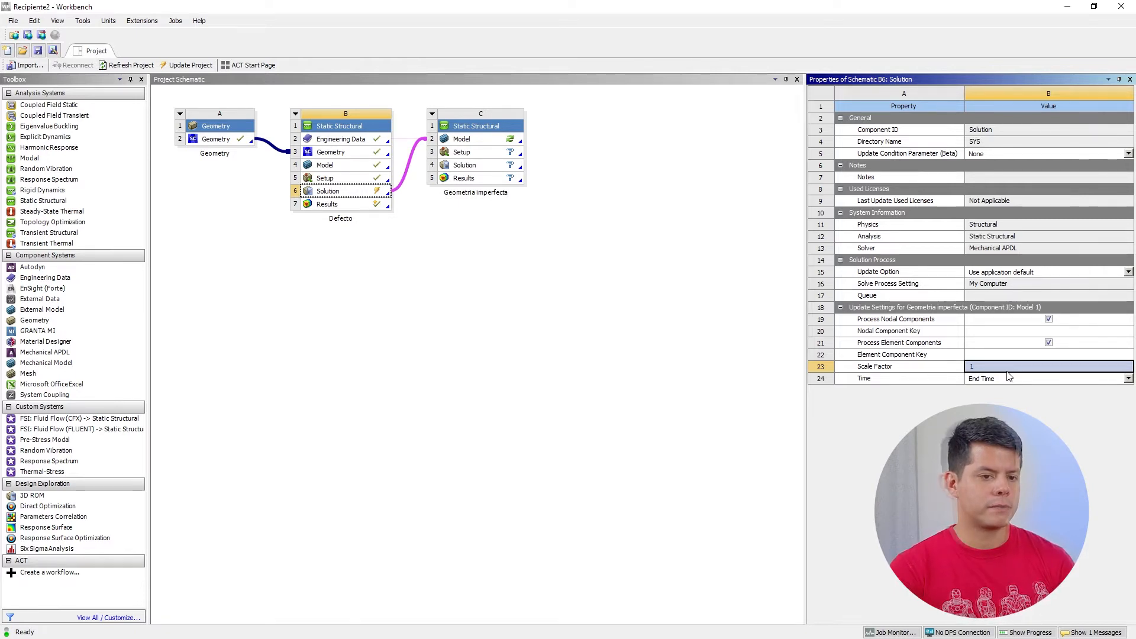
{"action": "left_click", "coordinate": [1129, 379]}
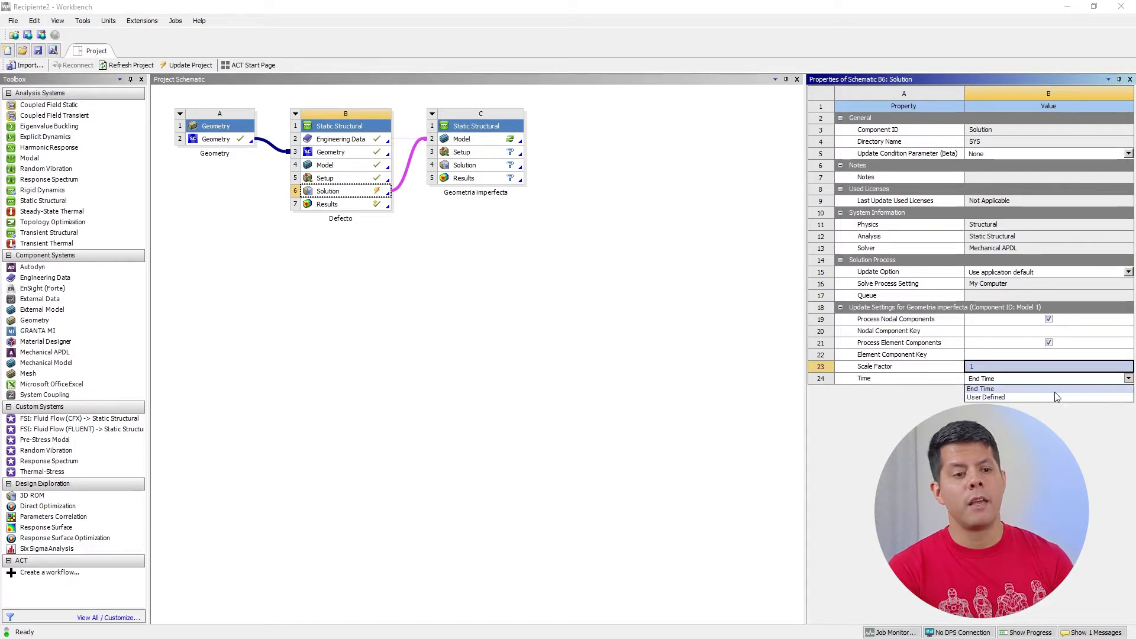
{"action": "left_click", "coordinate": [923, 381]}
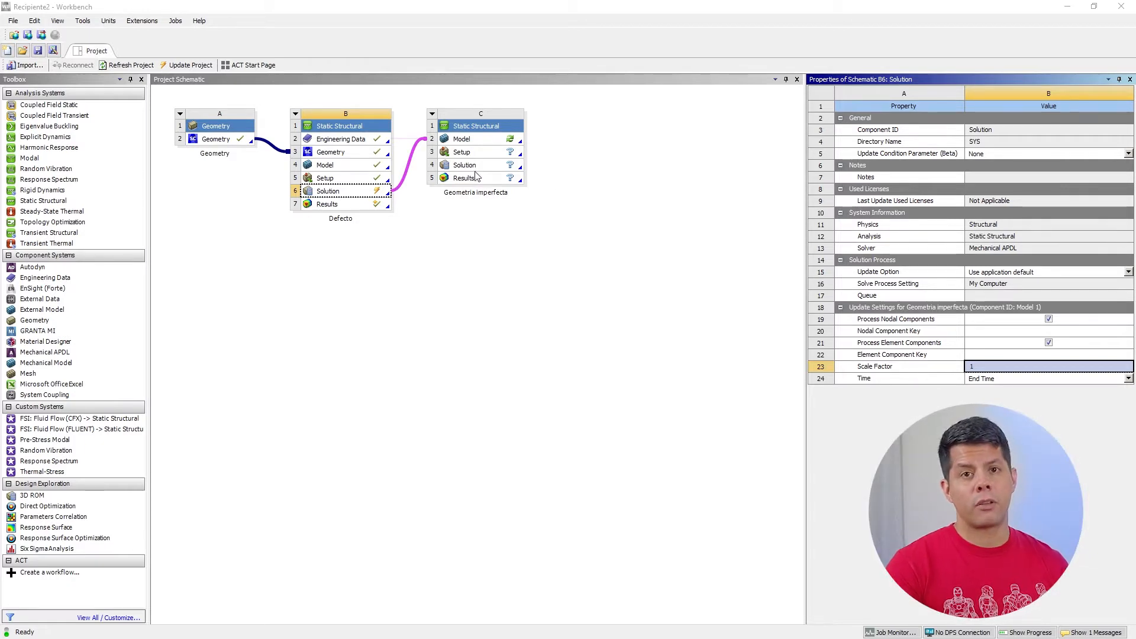
{"action": "left_click", "coordinate": [355, 141]}
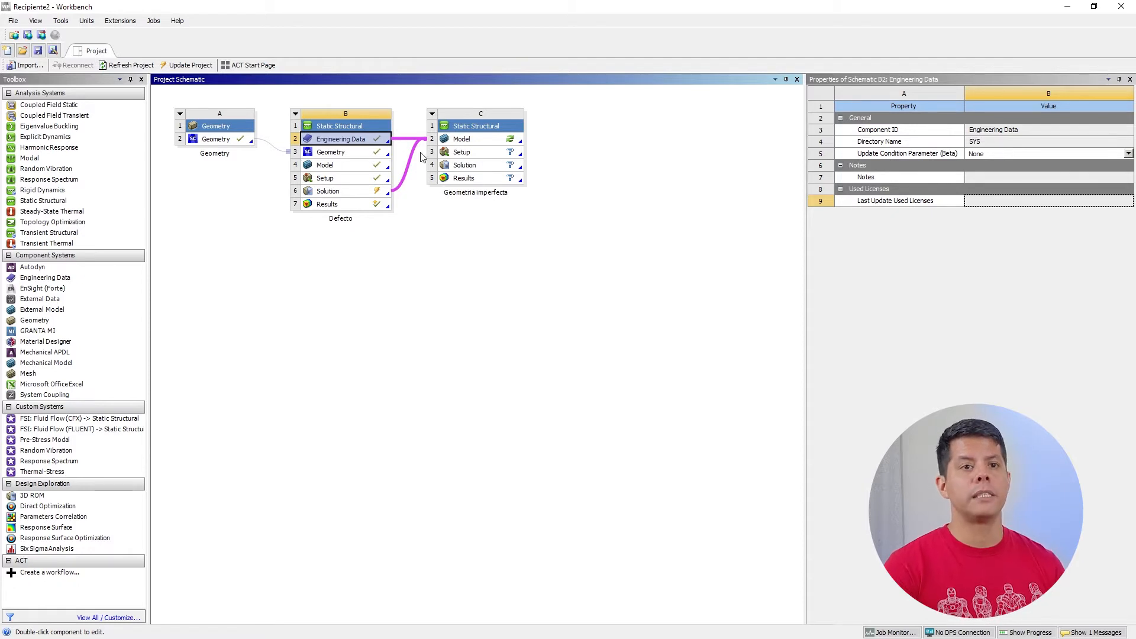
Update the Defecto Solution and the Geometria imperfecta Model so the deformed mesh is transferred
{"action": "left_click", "coordinate": [344, 194]}
{"action": "right_click", "coordinate": [342, 193]}
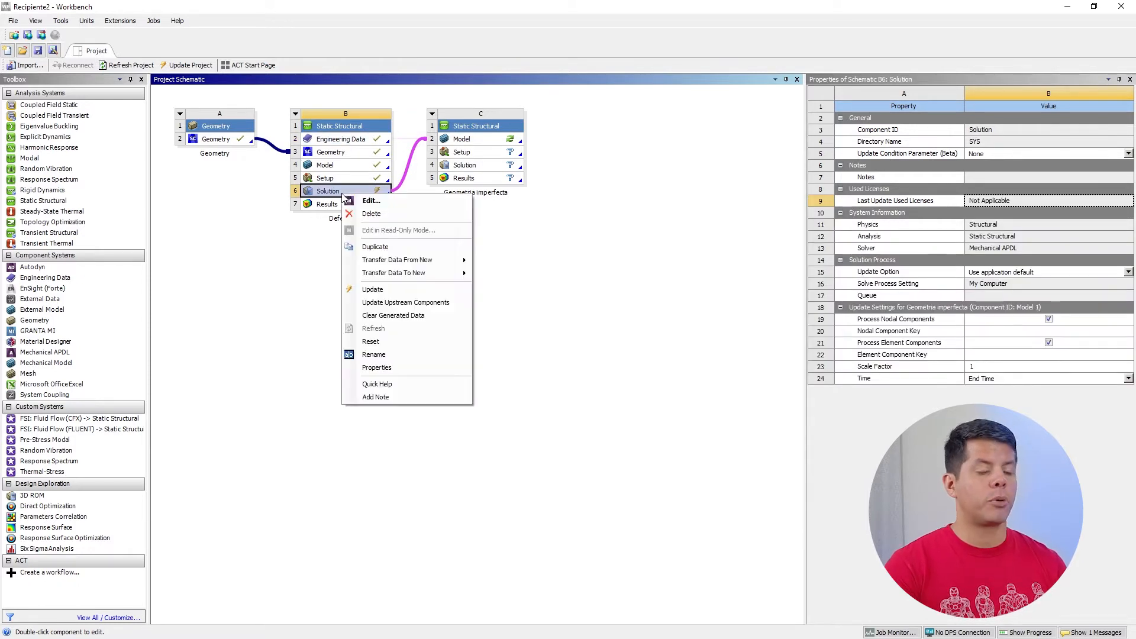
{"action": "left_click", "coordinate": [375, 290]}
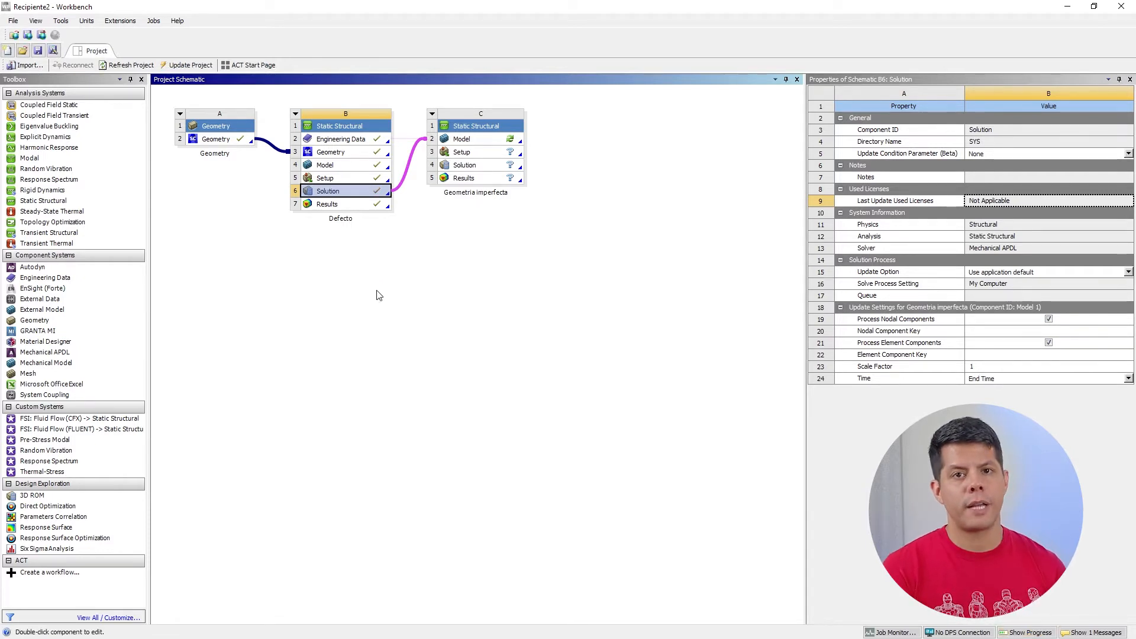
{"action": "left_click", "coordinate": [461, 140]}
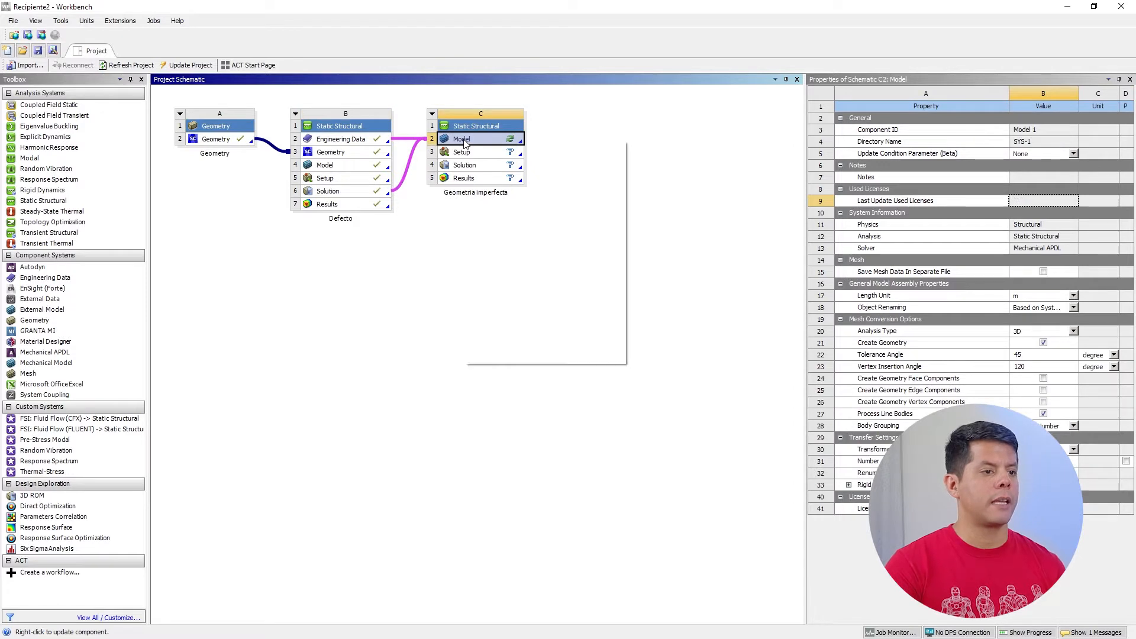
{"action": "right_click", "coordinate": [462, 140]}
{"action": "left_click", "coordinate": [489, 285]}
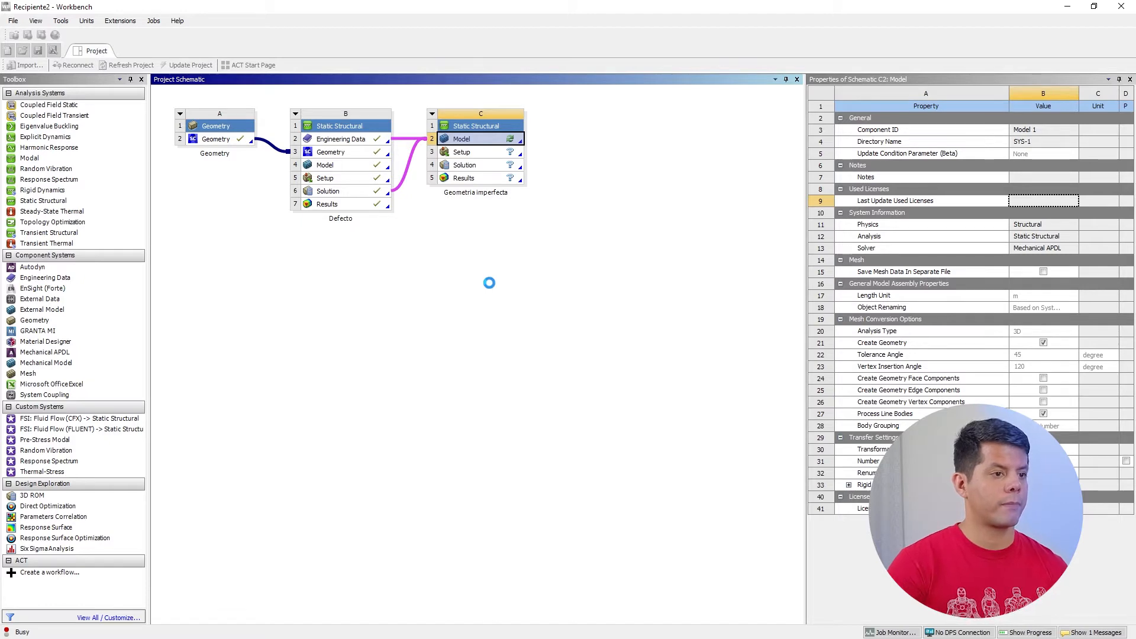
Open the Geometria imperfecta Setup in Mechanical and check which bodies the transferred SA materials are assigned to
{"action": "right_click", "coordinate": [475, 154]}
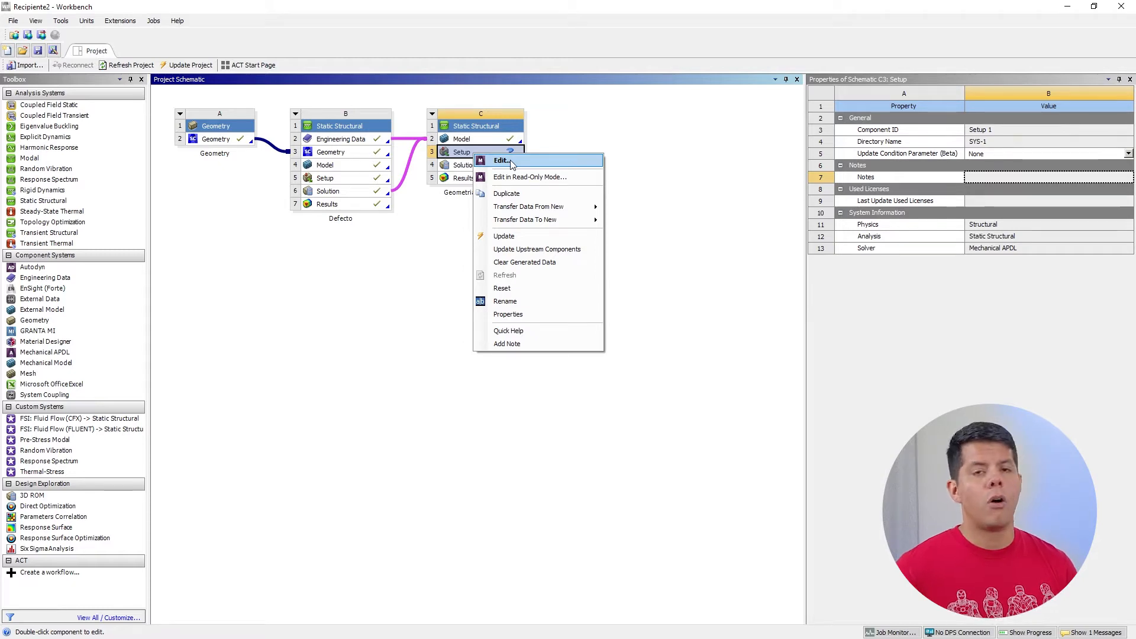
{"action": "left_click", "coordinate": [510, 160]}
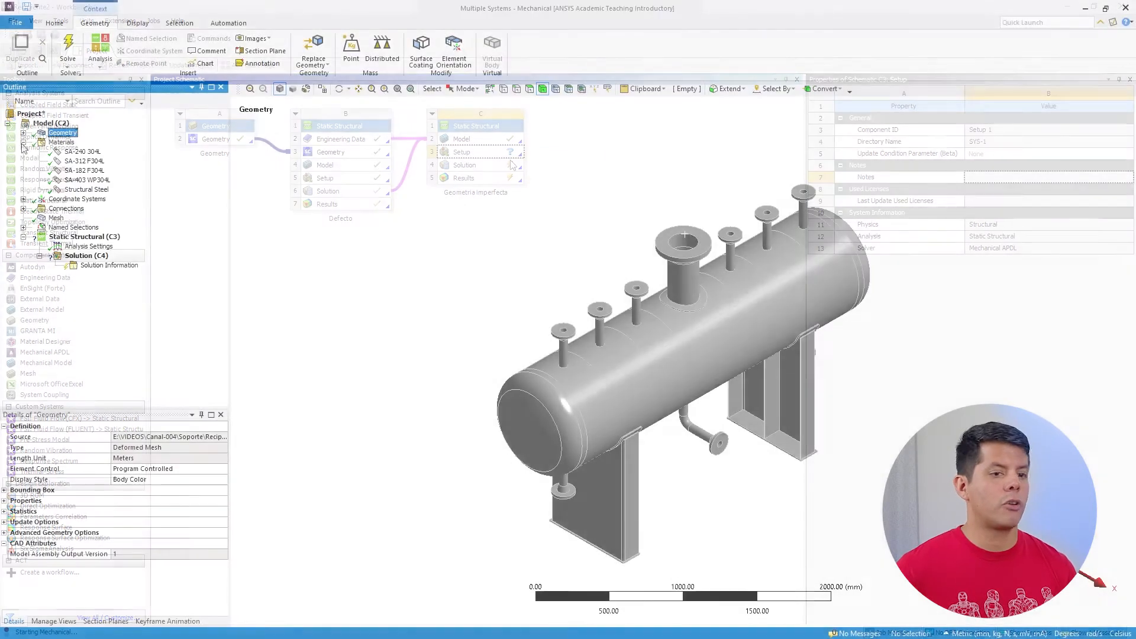
{"action": "left_click", "coordinate": [91, 153]}
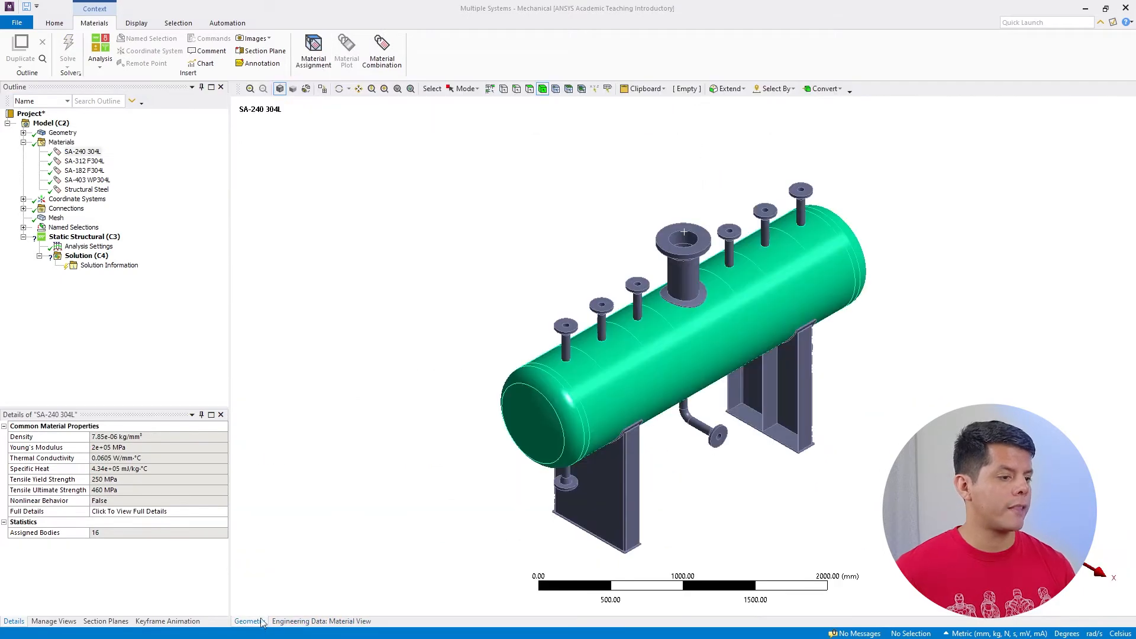
{"action": "left_click", "coordinate": [87, 163]}
{"action": "left_click", "coordinate": [88, 180]}
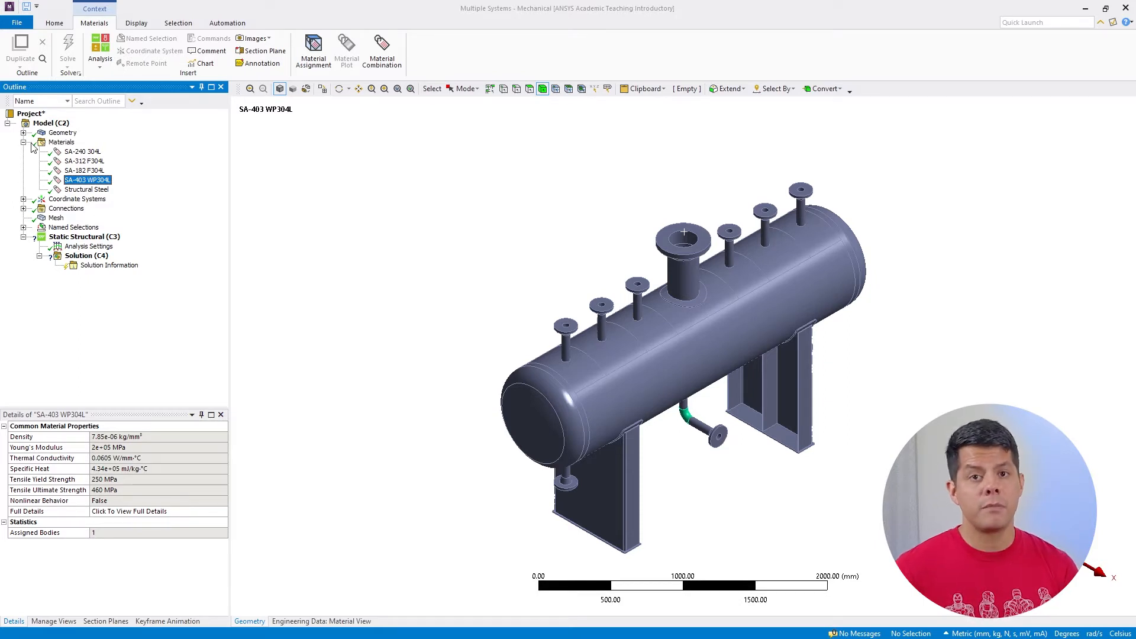
Display the transferred mesh and examine the elements on the vessel shell, nozzles and supports up close
{"action": "left_click", "coordinate": [56, 217]}
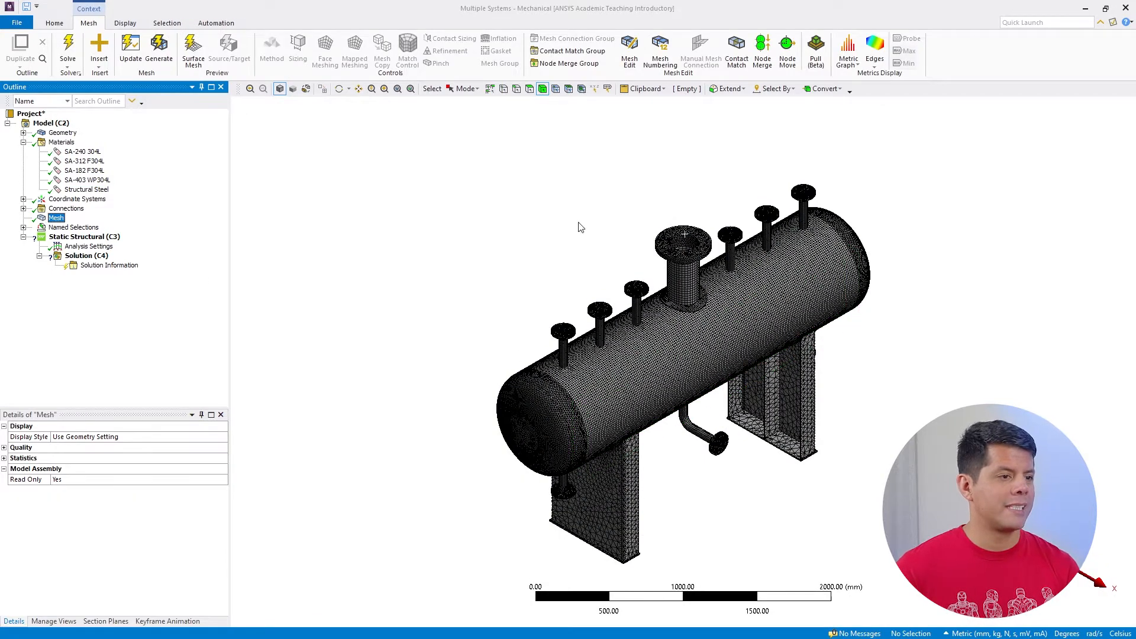
{"action": "left_click", "coordinate": [359, 89]}
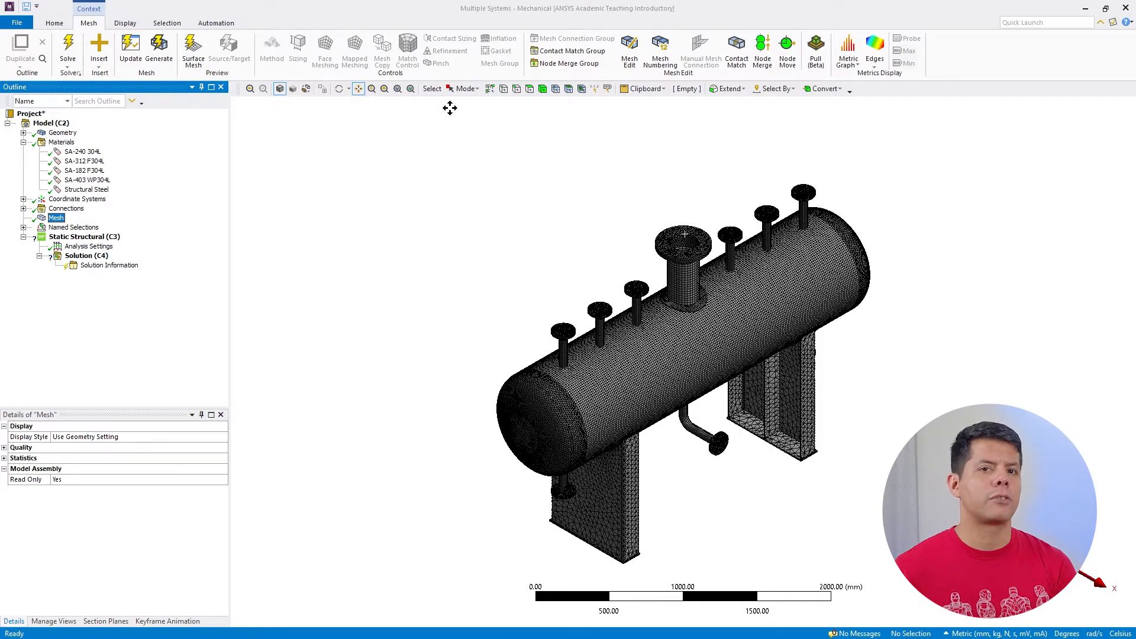
{"action": "left_click_drag", "start_coordinate": [718, 406], "coordinate": [547, 388]}
{"action": "scroll", "coordinate": [547, 388], "scroll_direction": "up", "scroll_amount": 1}
{"action": "scroll", "coordinate": [547, 388], "scroll_direction": "up", "scroll_amount": 5}
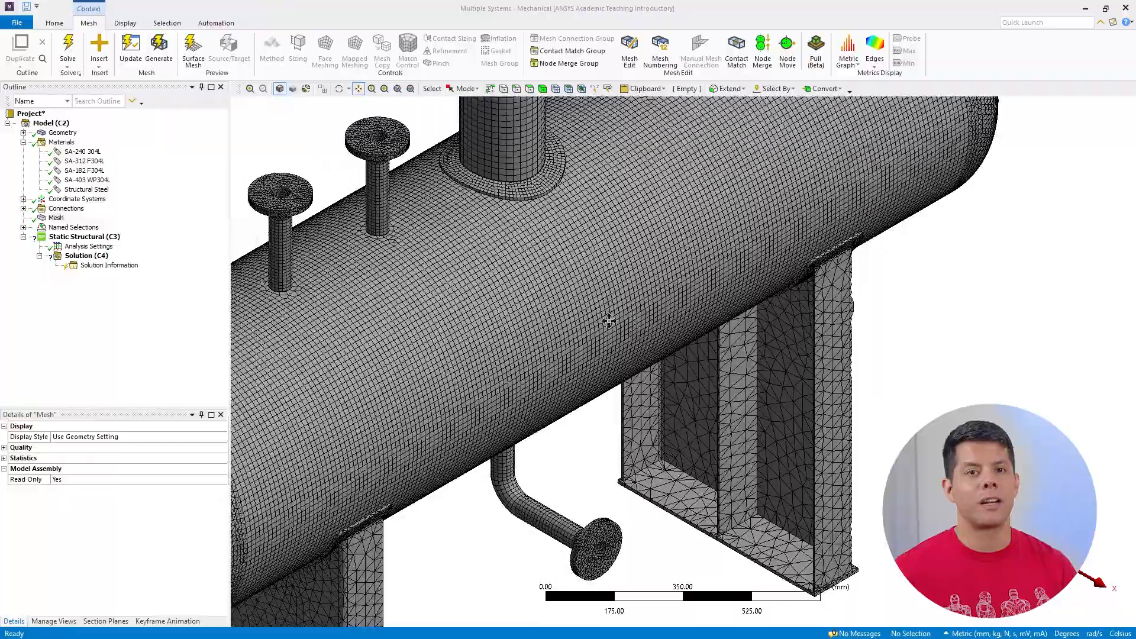
{"action": "mouse_move", "coordinate": [609, 321]}
{"action": "left_mouse_down"}
{"action": "mouse_move", "coordinate": [588, 310]}
{"action": "mouse_move", "coordinate": [599, 307]}
{"action": "left_mouse_up"}
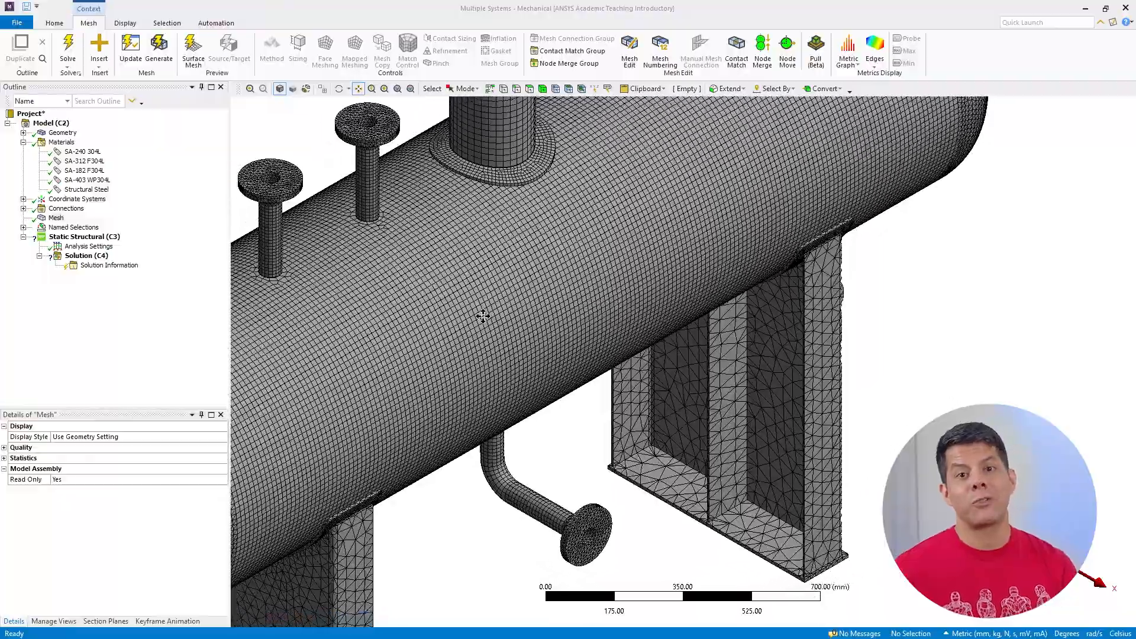
{"action": "scroll", "coordinate": [484, 317], "scroll_direction": "up", "scroll_amount": 1}
{"action": "left_click_drag", "start_coordinate": [393, 342], "coordinate": [506, 249]}
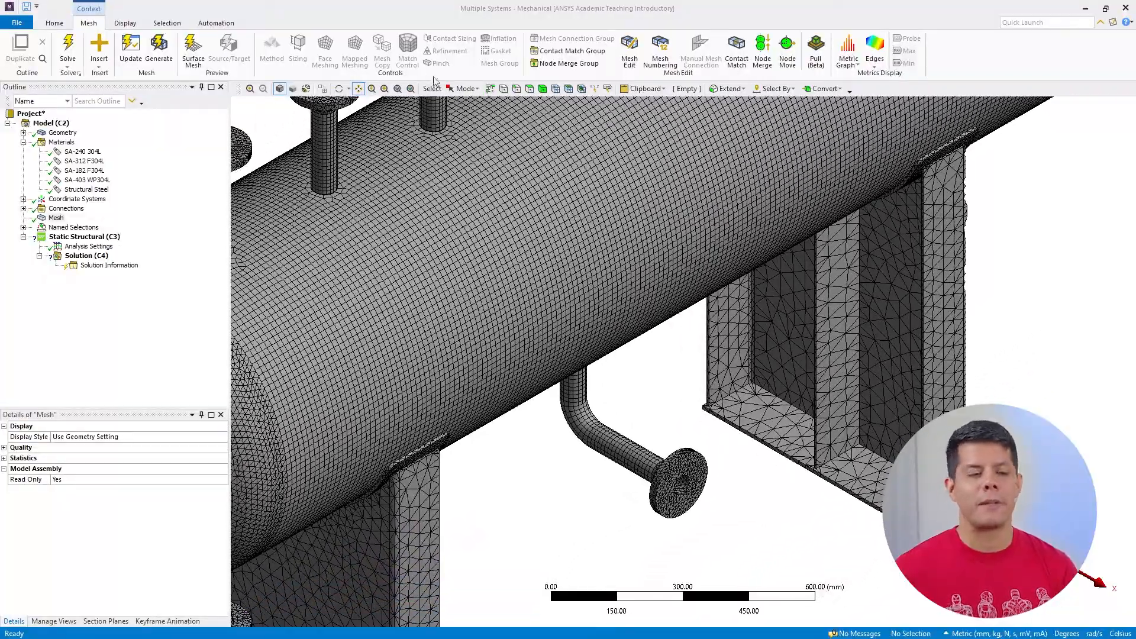
{"action": "left_click", "coordinate": [339, 89]}
{"action": "left_click_drag", "start_coordinate": [422, 274], "coordinate": [491, 174]}
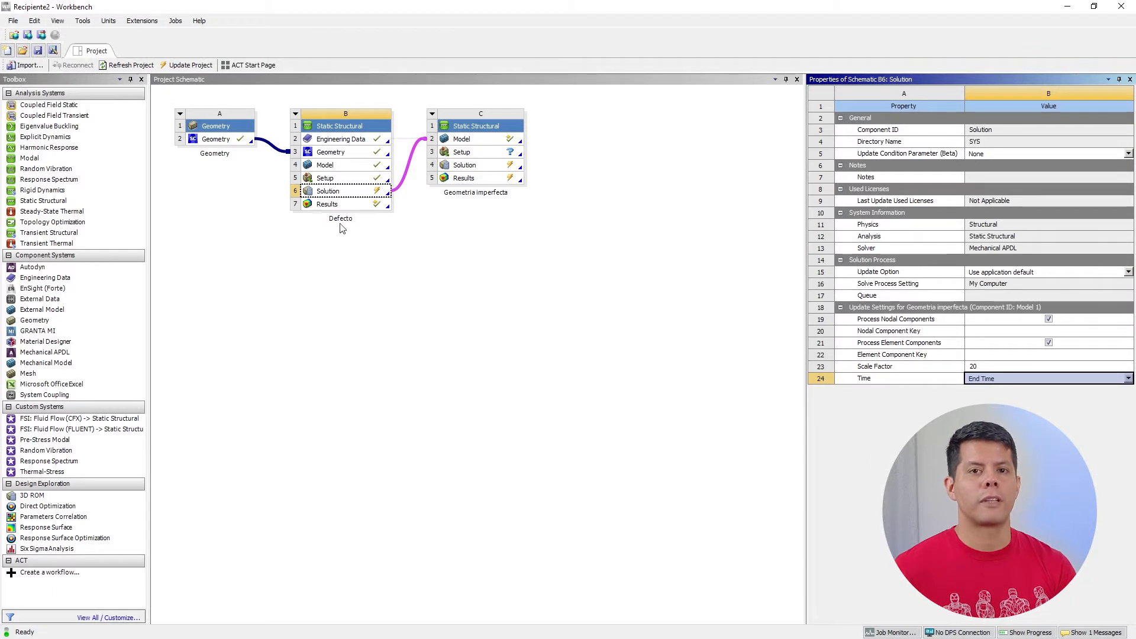
Update the Defecto Solution so that the scale factor of 20 applies to the transferred deformed geometry
{"action": "right_click", "coordinate": [344, 195]}
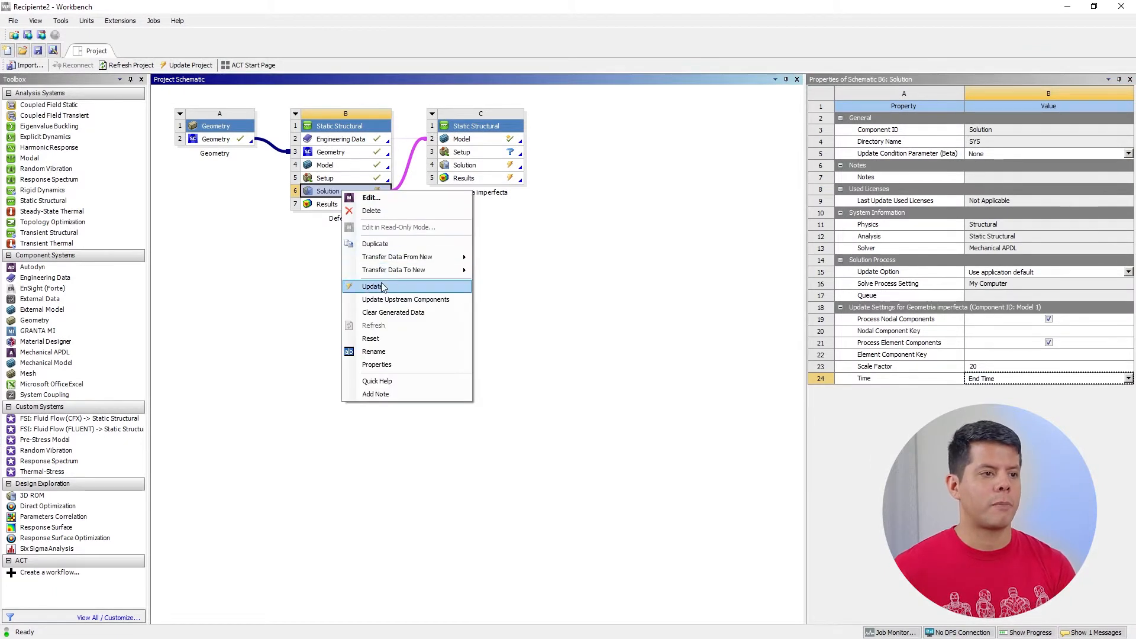
{"action": "left_click", "coordinate": [380, 282]}
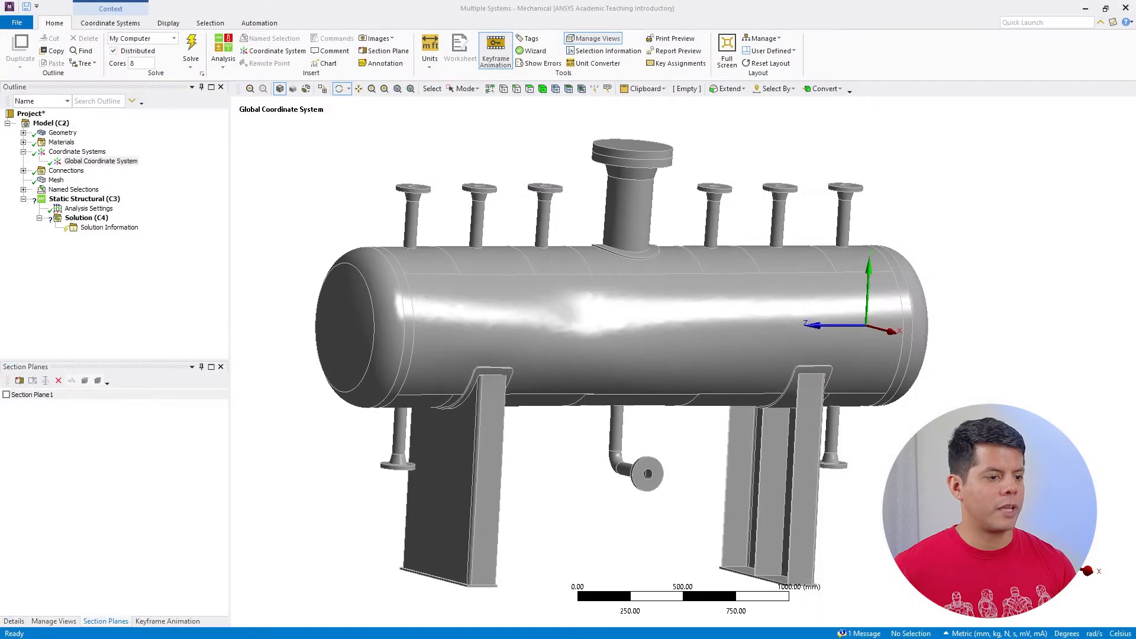
Enable Section Plane1 on the Geometria imperfecta vessel and examine the deformed shell's cross-section from the cut end
{"action": "left_click_drag", "start_coordinate": [735, 349], "coordinate": [631, 326]}
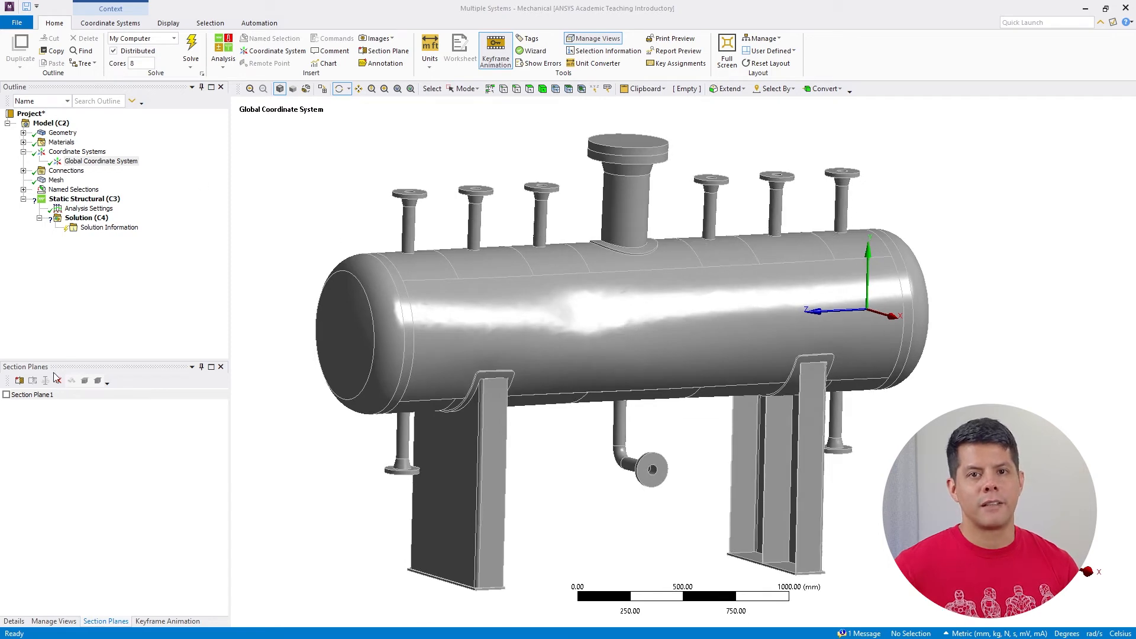
{"action": "left_click", "coordinate": [7, 395]}
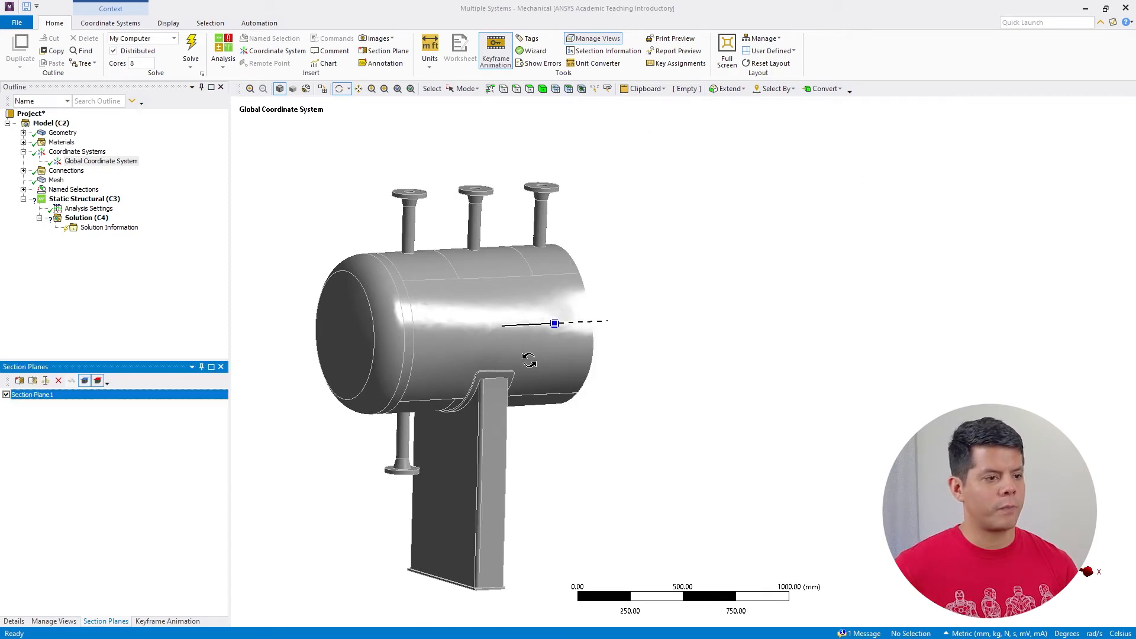
{"action": "left_click_drag", "start_coordinate": [529, 356], "coordinate": [708, 302]}
{"action": "scroll", "coordinate": [638, 300], "scroll_direction": "up", "scroll_amount": 2}
{"action": "scroll", "coordinate": [637, 300], "scroll_direction": "up", "scroll_amount": 2}
{"action": "left_click_drag", "start_coordinate": [638, 300], "coordinate": [542, 320]}
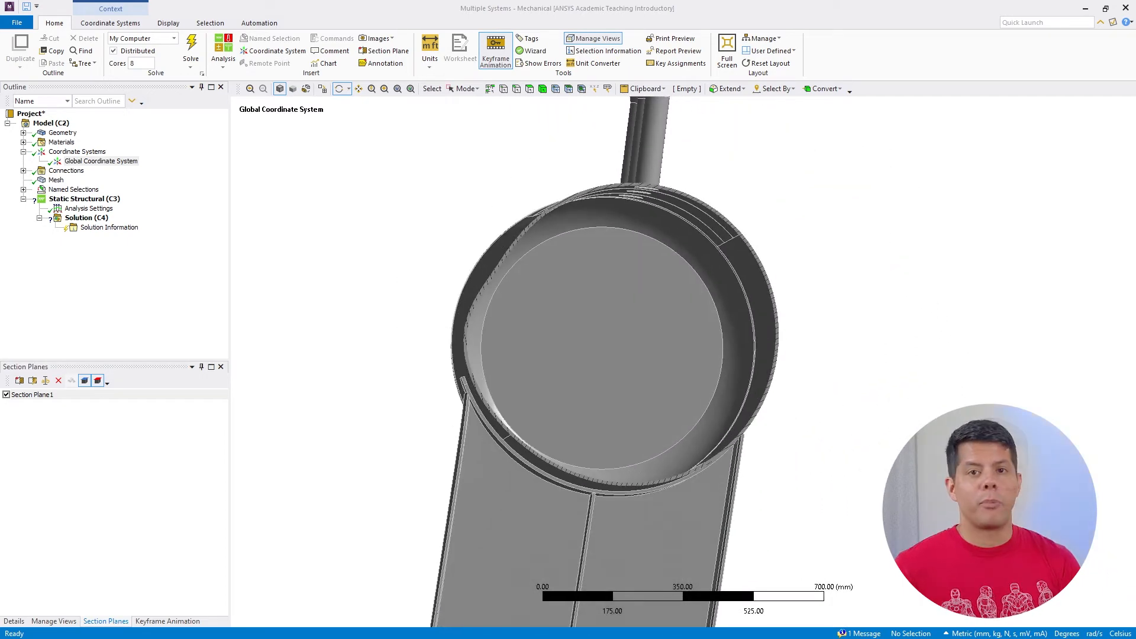
View the sectioned vessel along its Z axis and examine the shell's deformed cross-section up close
{"action": "middle_click_drag", "start_coordinate": [1037, 516], "coordinate": [1090, 586]}
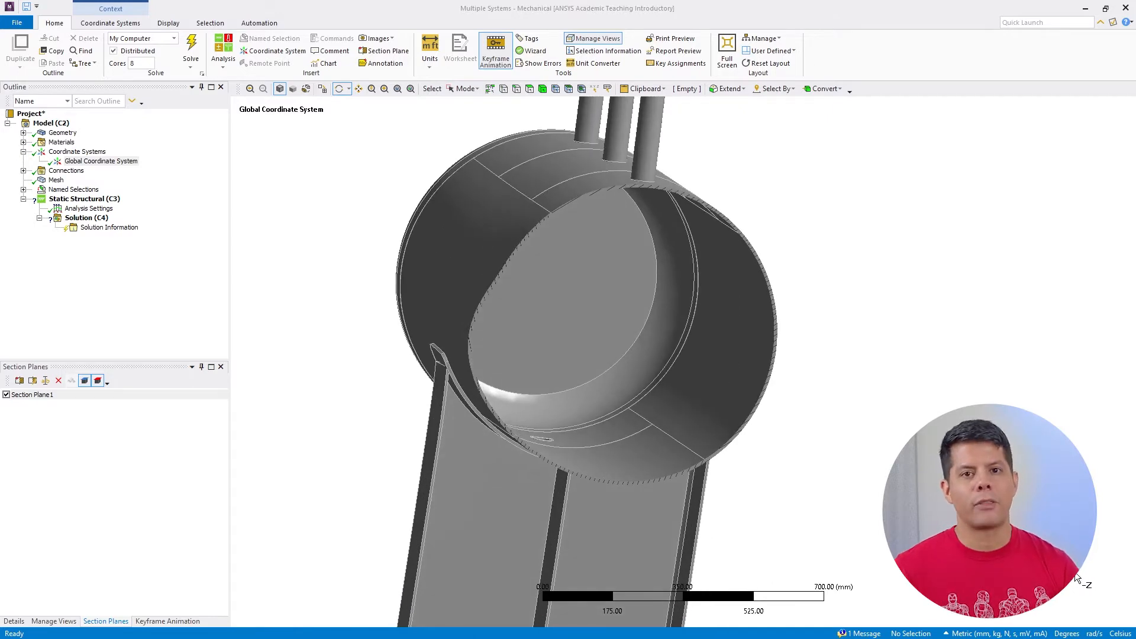
{"action": "left_click", "coordinate": [1077, 579]}
{"action": "scroll", "coordinate": [668, 349], "scroll_direction": "up", "scroll_amount": 2}
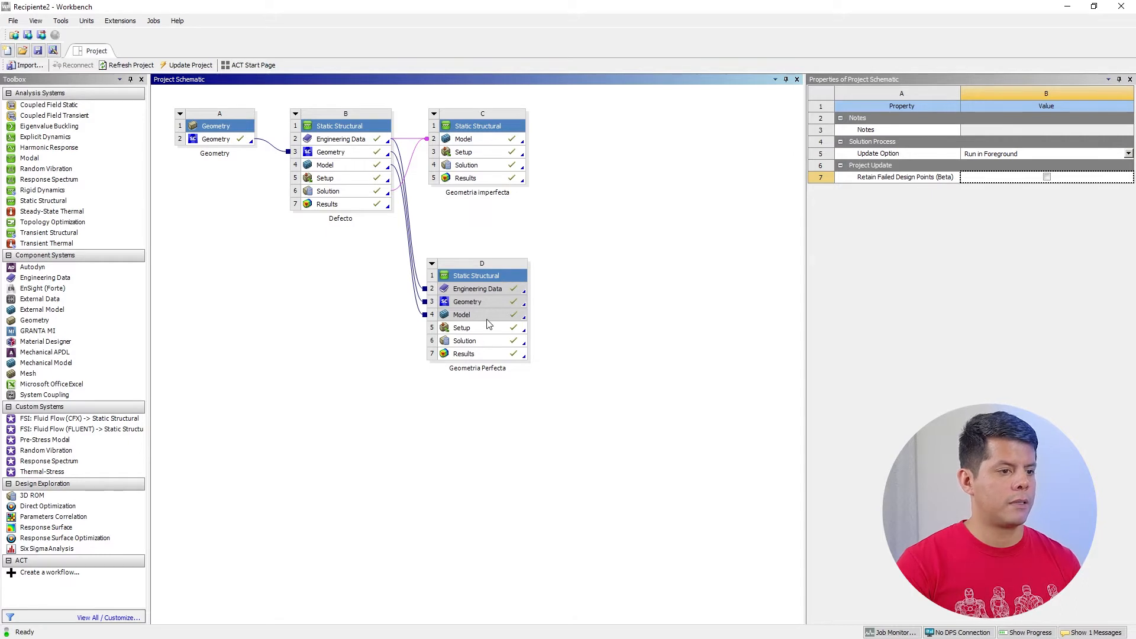
Open the Geometria Perfecta Results in Mechanical and check the objects under the Defectos analysis
{"action": "left_click", "coordinate": [484, 355]}
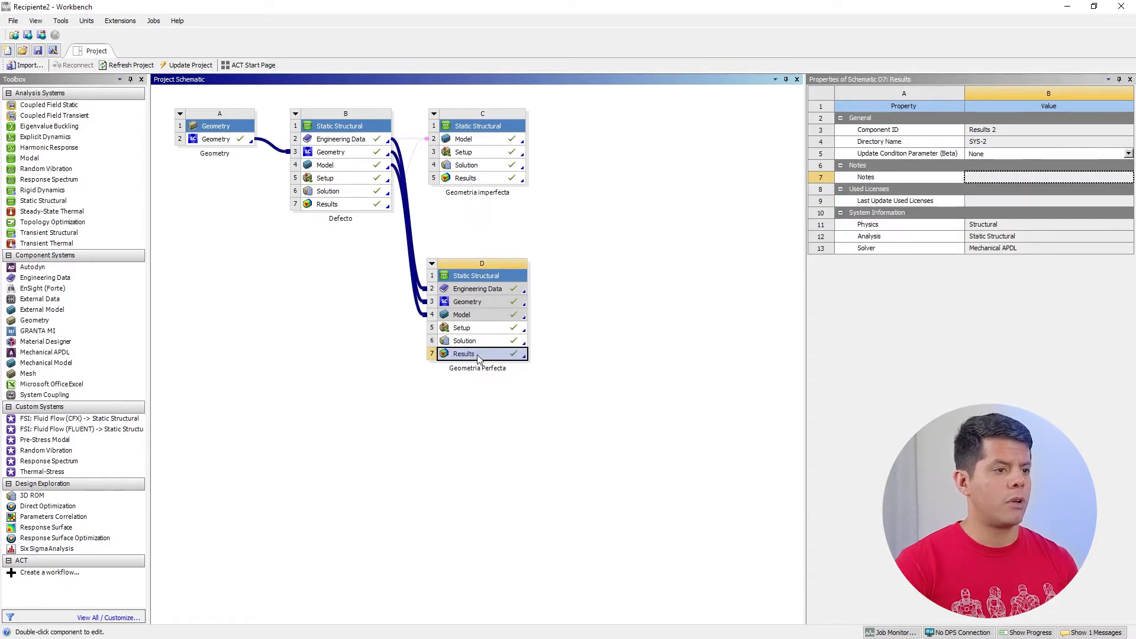
{"action": "double_click", "coordinate": [480, 355]}
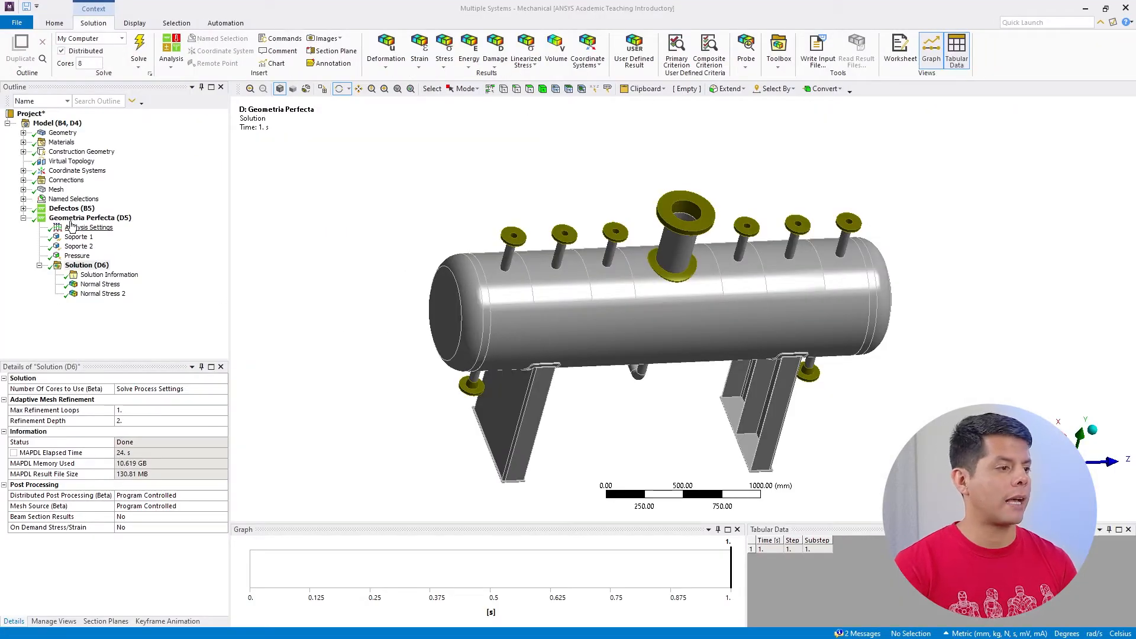
{"action": "left_click", "coordinate": [24, 208]}
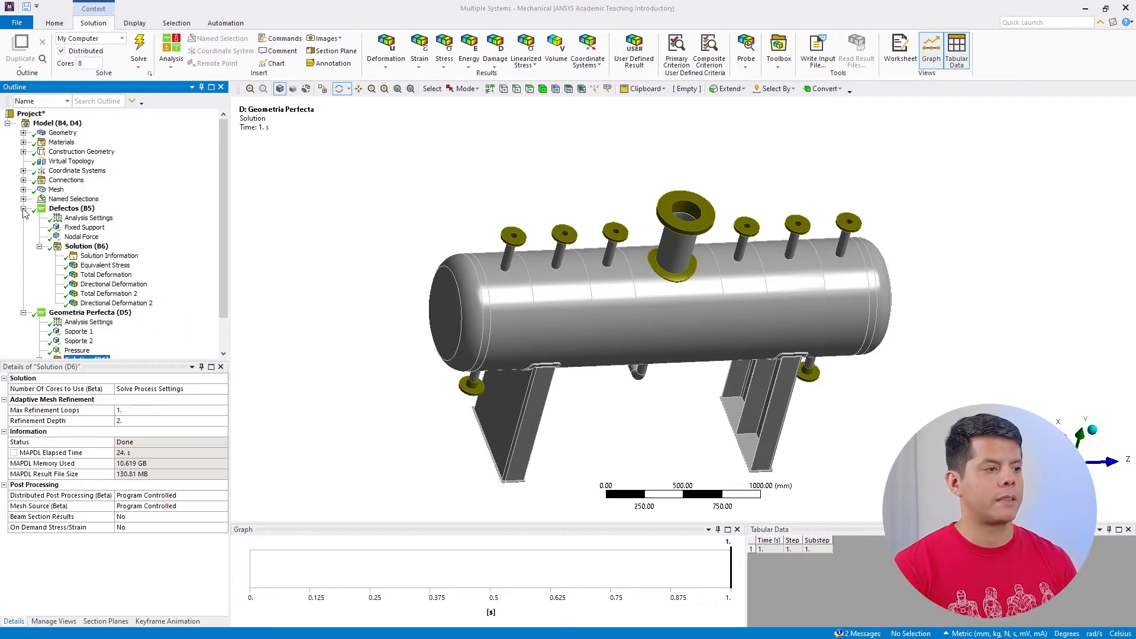
{"action": "left_click", "coordinate": [24, 209]}
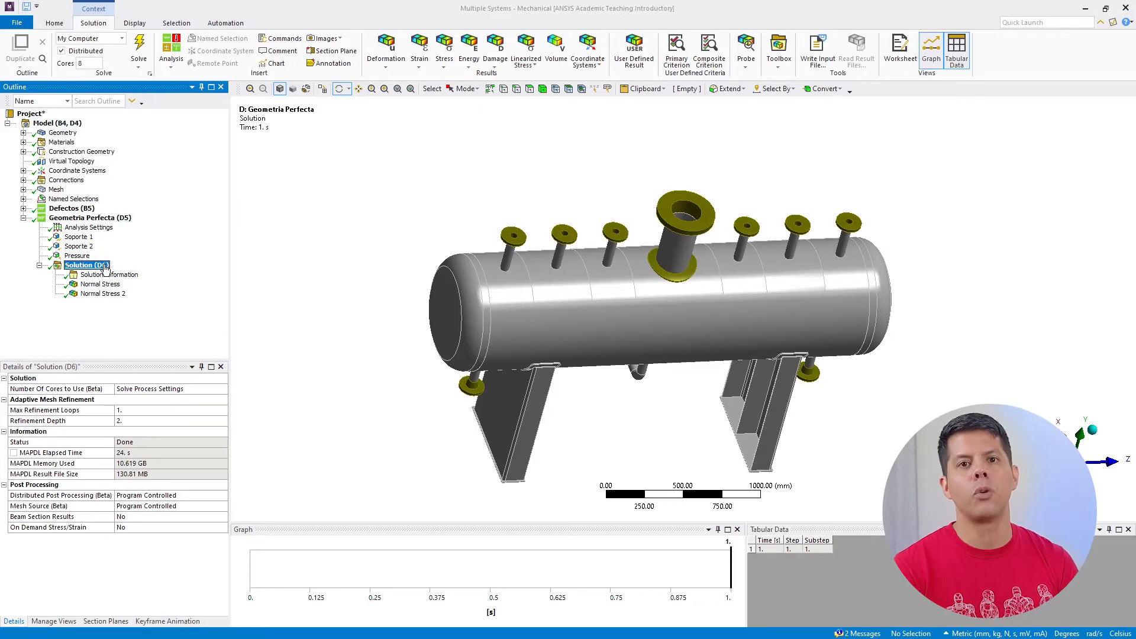
Display the Geometria Perfecta Normal Stress result and examine the contours along both sides and the end of the vessel
{"action": "left_click", "coordinate": [99, 285]}
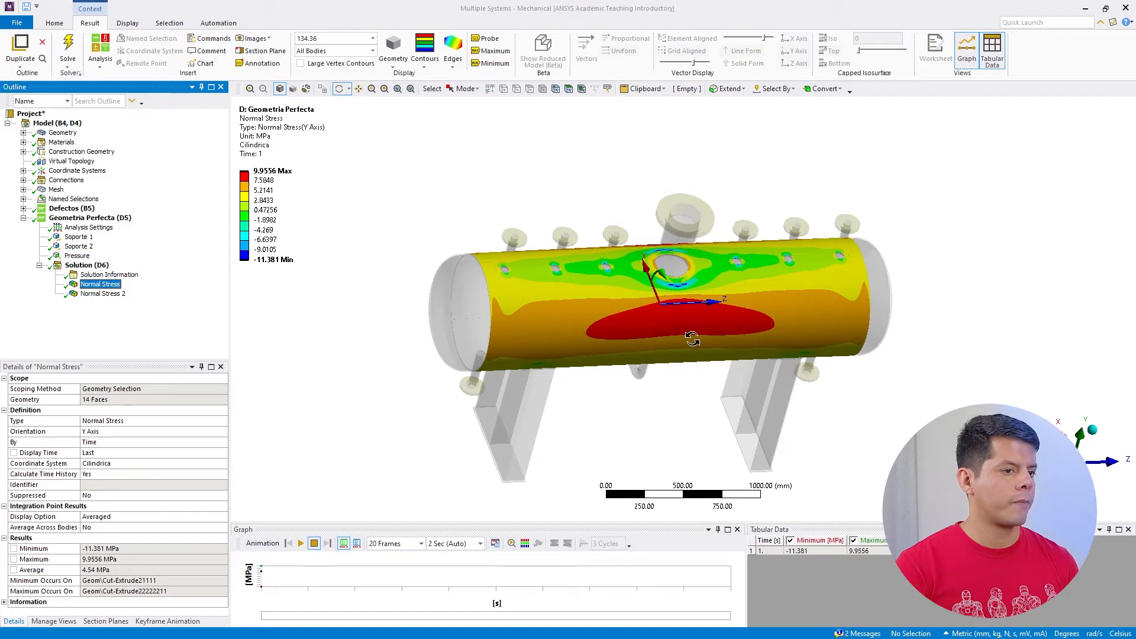
{"action": "left_click", "coordinate": [685, 340]}
{"action": "left_click_drag", "start_coordinate": [684, 340], "coordinate": [1015, 297]}
{"action": "left_click", "coordinate": [359, 90]}
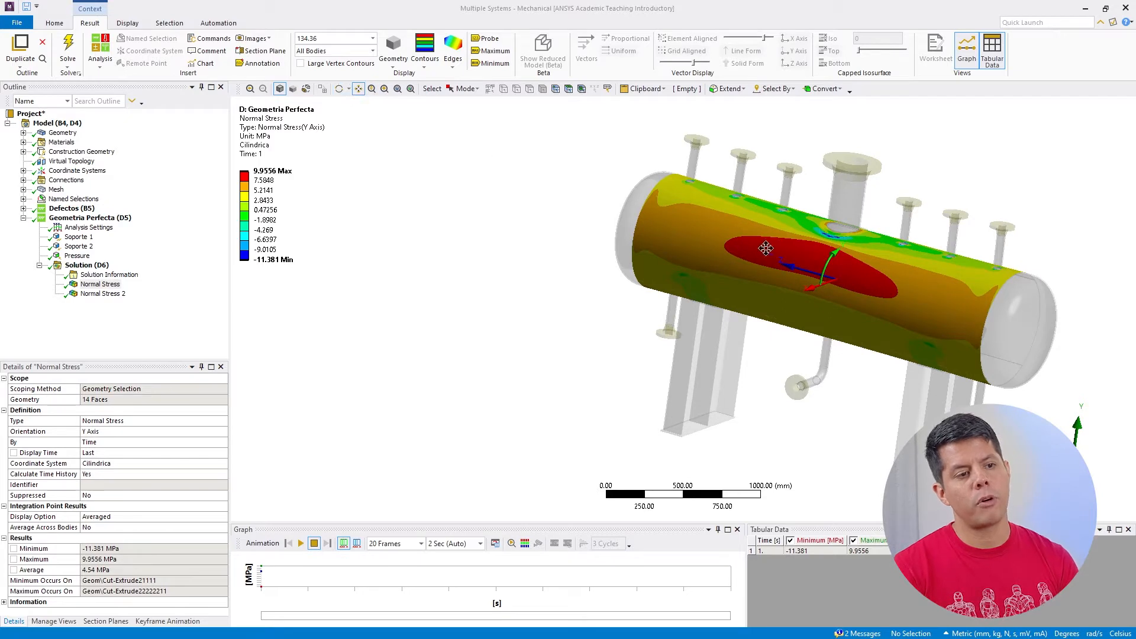
{"action": "left_click_drag", "start_coordinate": [823, 269], "coordinate": [608, 266]}
{"action": "left_click", "coordinate": [341, 89]}
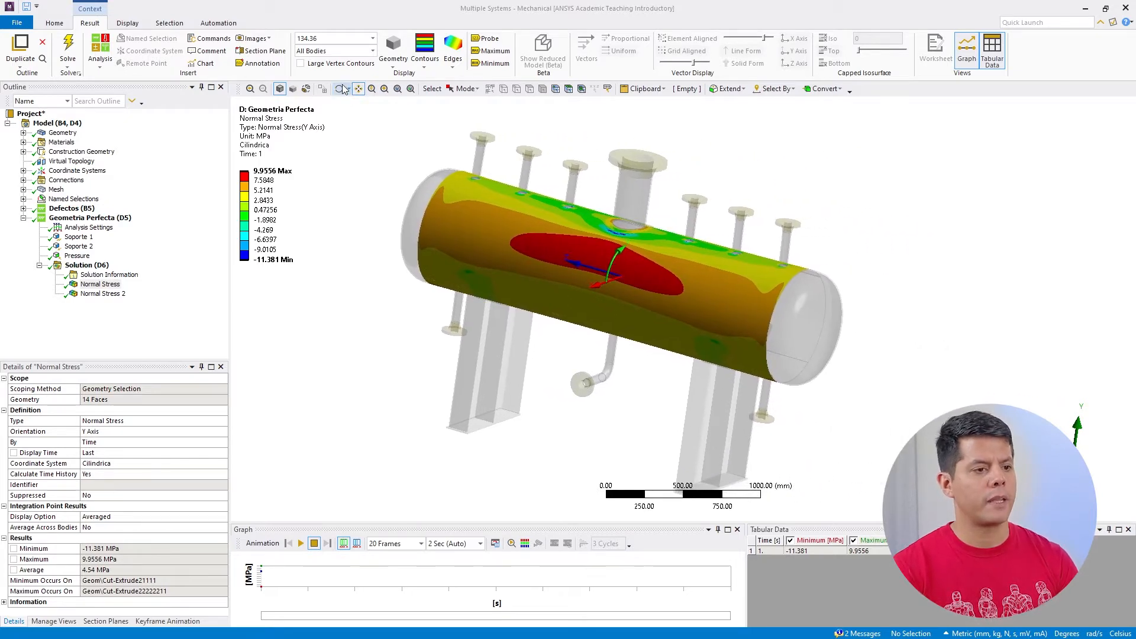
{"action": "left_click_drag", "start_coordinate": [539, 217], "coordinate": [745, 195]}
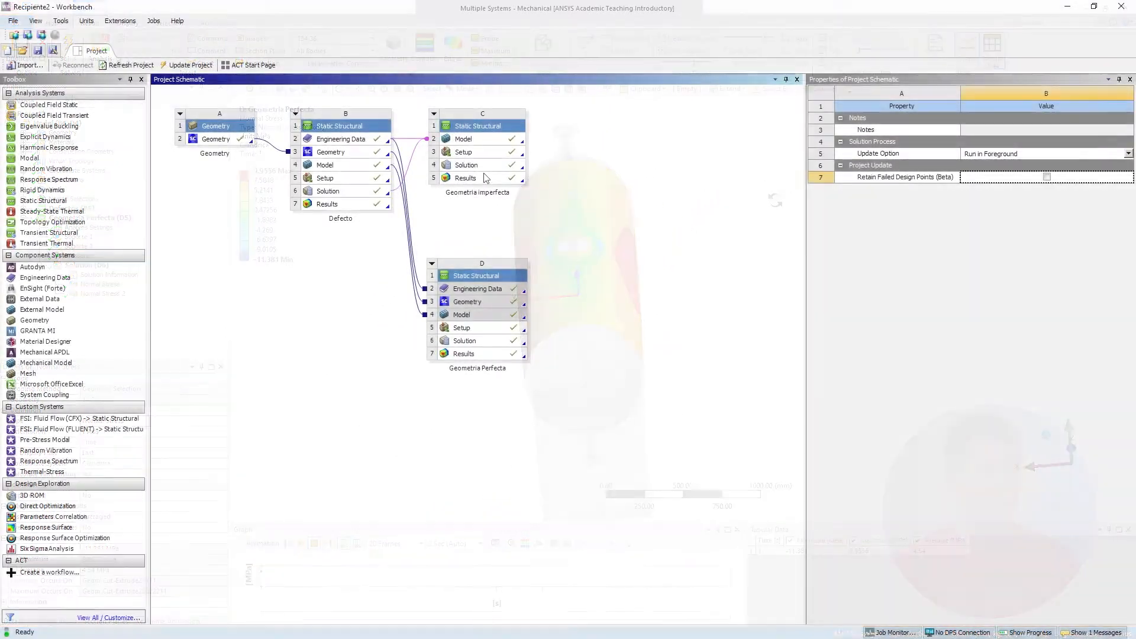
Open the Geometria imperfecta Results in Mechanical and examine the Normal Stress and Normal Stress 2 contours on the shell
{"action": "double_click", "coordinate": [484, 178]}
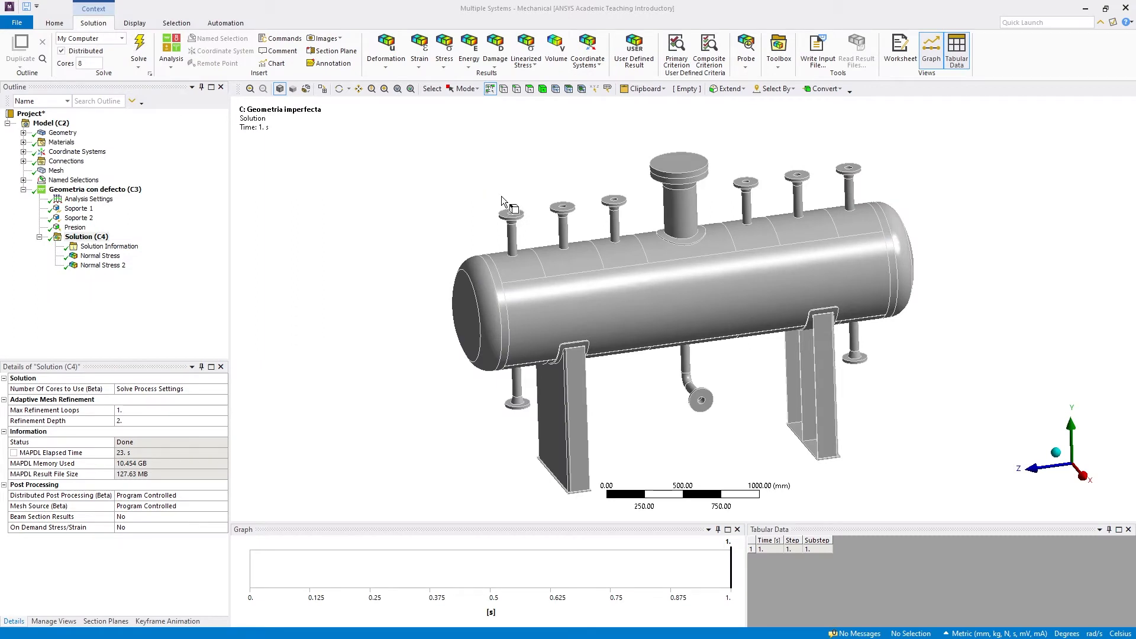
{"action": "left_click", "coordinate": [339, 89]}
{"action": "mouse_move", "coordinate": [598, 266]}
{"action": "left_mouse_down"}
{"action": "mouse_move", "coordinate": [614, 274]}
{"action": "mouse_move", "coordinate": [563, 254]}
{"action": "mouse_move", "coordinate": [608, 248]}
{"action": "mouse_move", "coordinate": [642, 280]}
{"action": "mouse_move", "coordinate": [548, 279]}
{"action": "mouse_move", "coordinate": [616, 263]}
{"action": "left_mouse_up"}
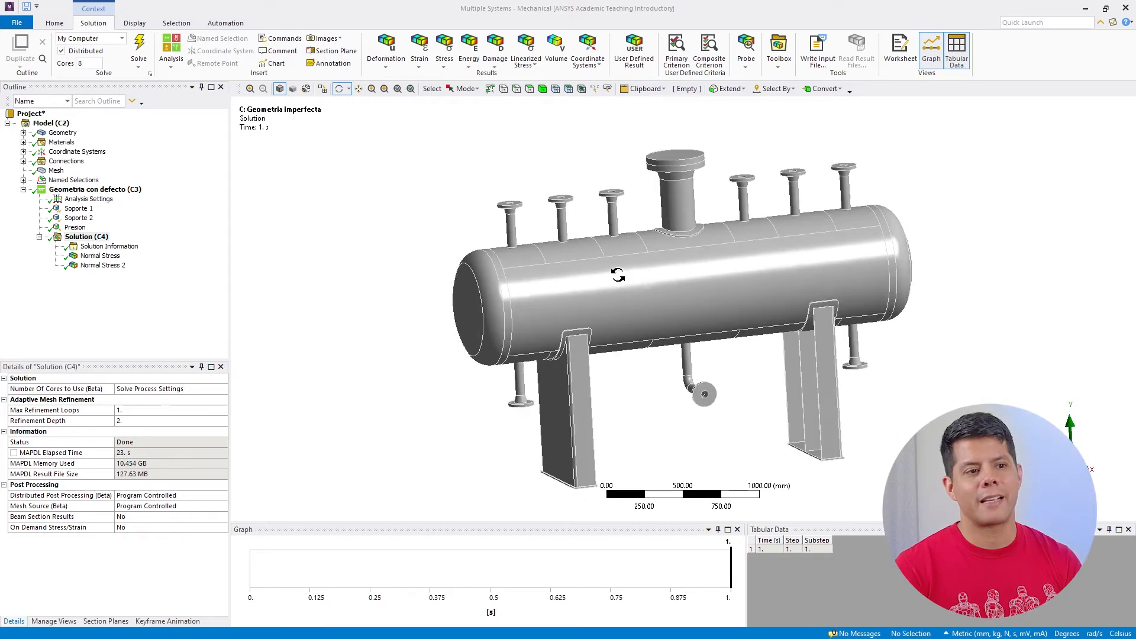
{"action": "left_click", "coordinate": [113, 256]}
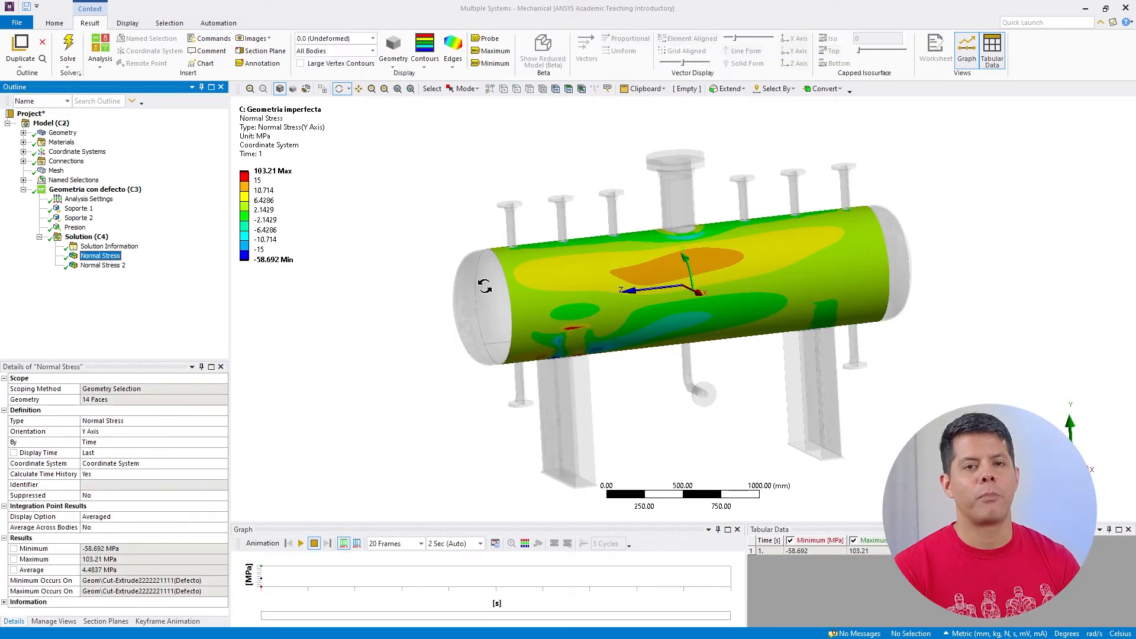
{"action": "left_click_drag", "start_coordinate": [525, 287], "coordinate": [555, 267]}
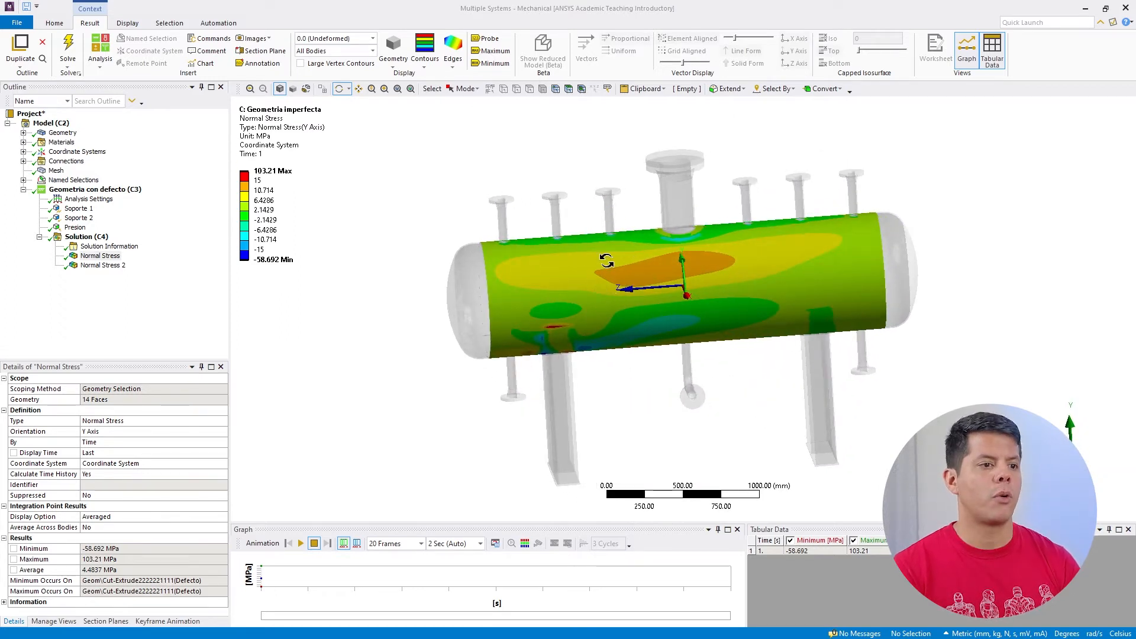
{"action": "left_click_drag", "start_coordinate": [614, 291], "coordinate": [426, 285]}
{"action": "left_click", "coordinate": [99, 265]}
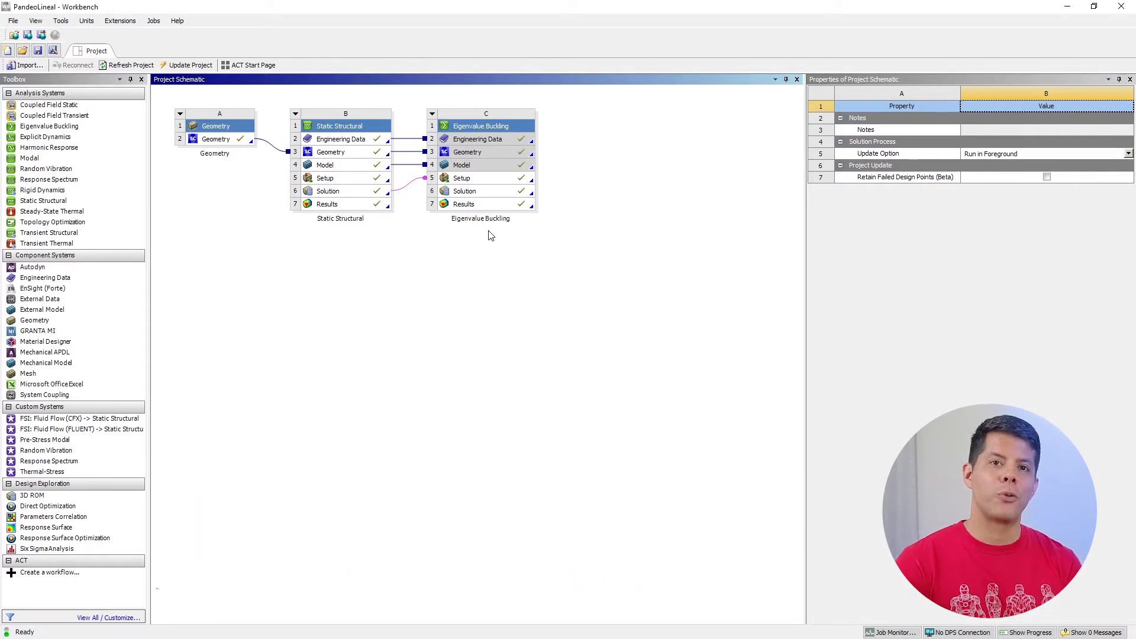
Open the Eigenvalue Buckling Solution of the PandeoLineal project in Mechanical and review the buckling Analysis Settings
{"action": "left_click", "coordinate": [490, 196]}
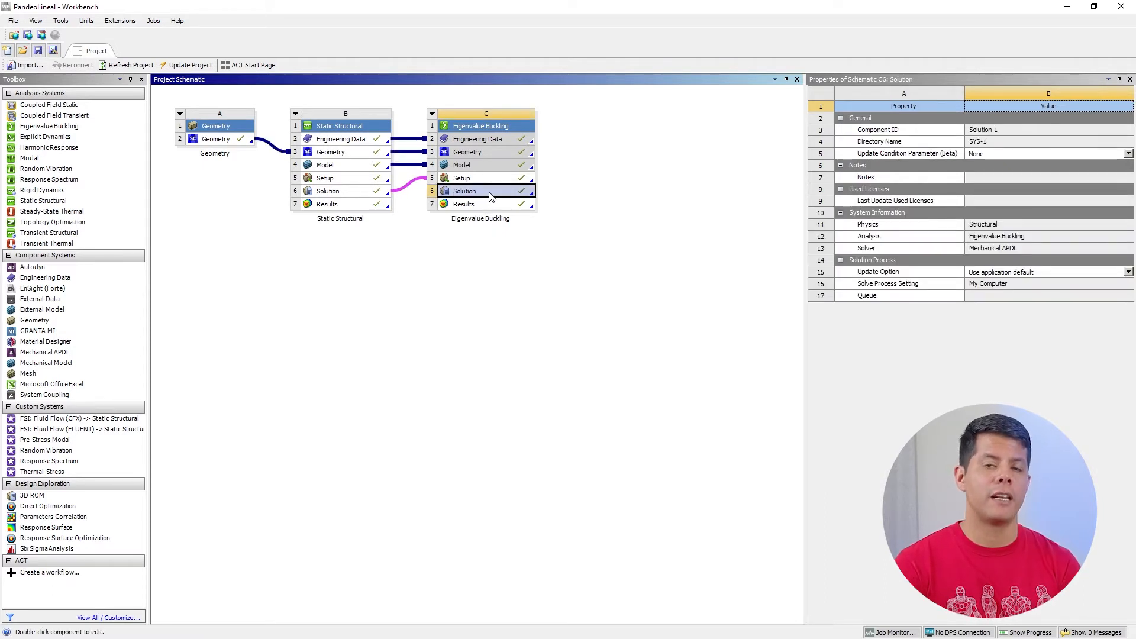
{"action": "double_click", "coordinate": [489, 197]}
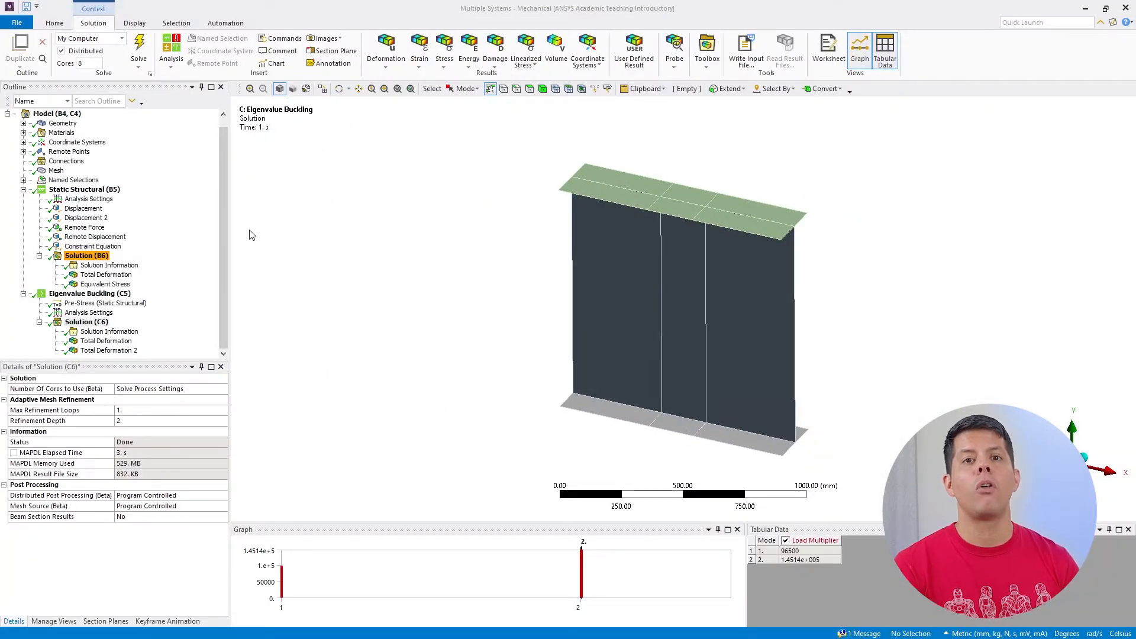
{"action": "left_click", "coordinate": [59, 293]}
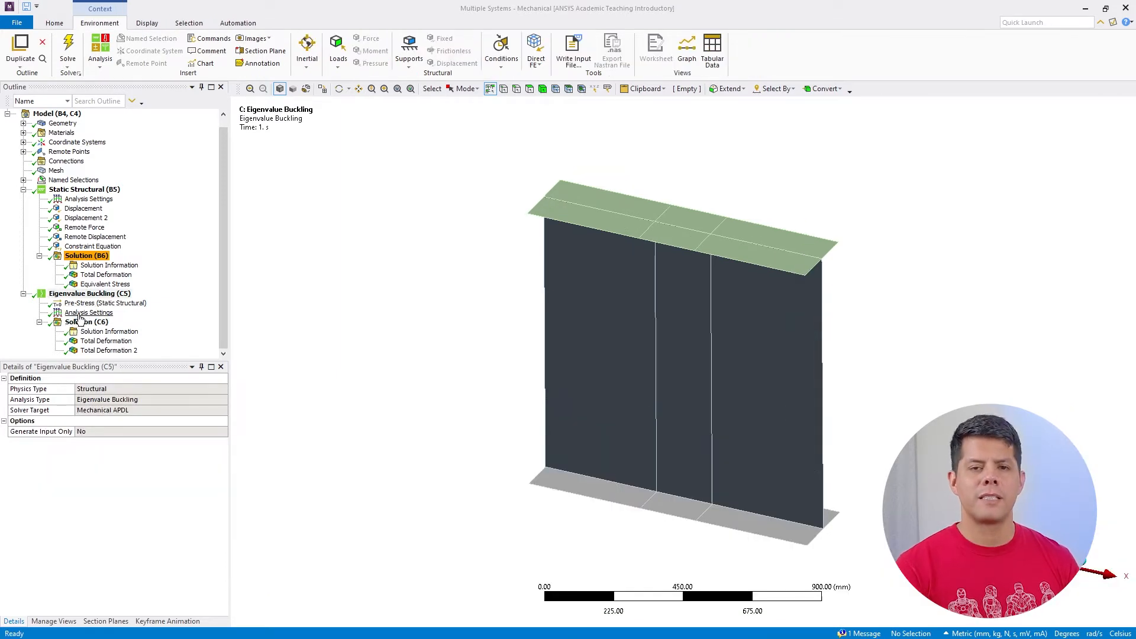
{"action": "left_click", "coordinate": [80, 315]}
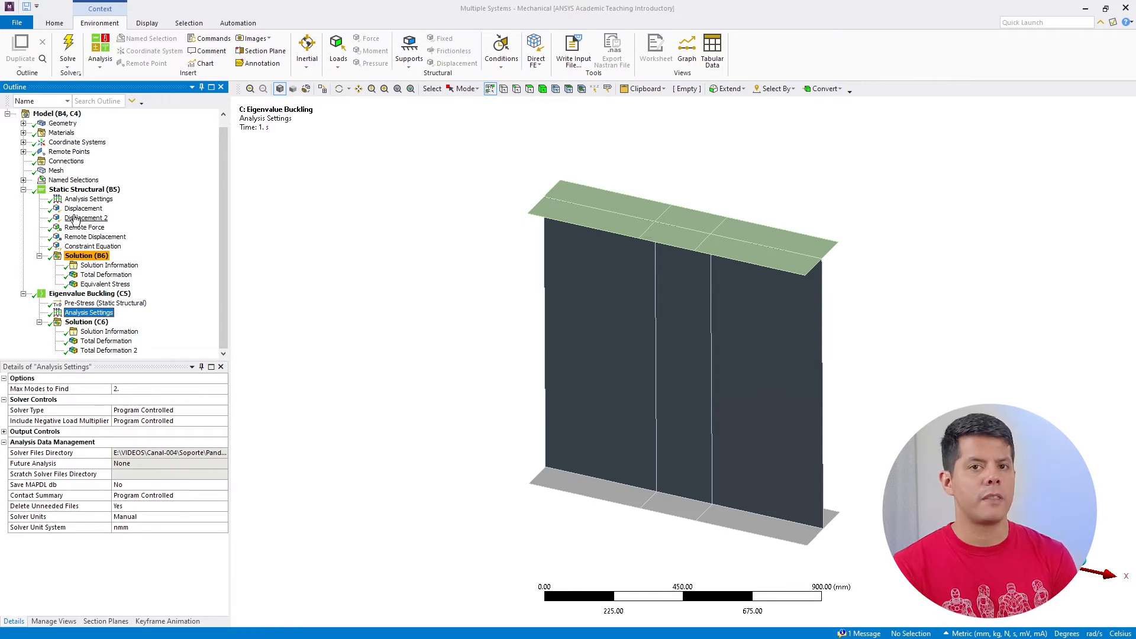
Review the Analysis Settings of the Static Structural analysis, including its solver controls and analysis data management
{"action": "left_click", "coordinate": [86, 200]}
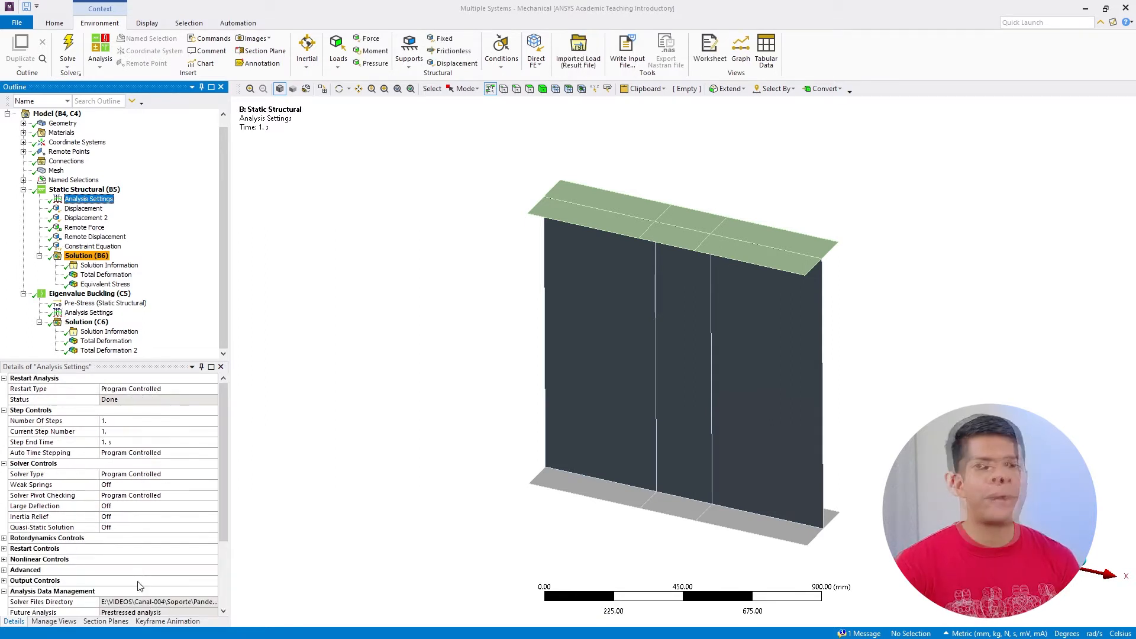
{"action": "scroll", "coordinate": [165, 588], "scroll_direction": "down", "scroll_amount": 3}
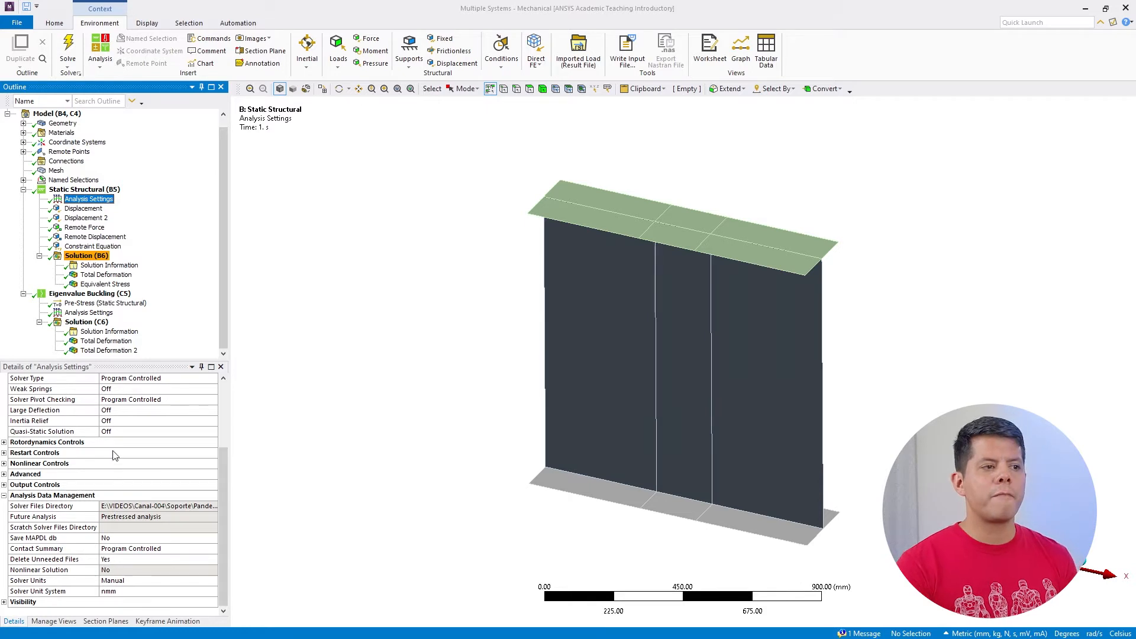
{"action": "scroll", "coordinate": [115, 453], "scroll_direction": "up", "scroll_amount": 3}
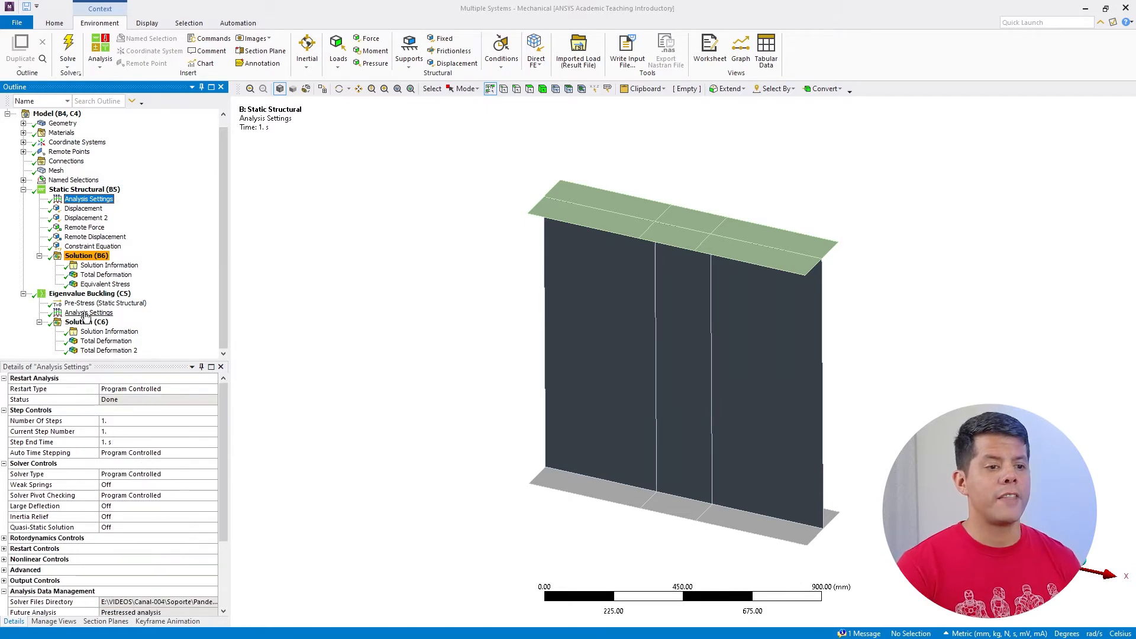
Display the mode 1 Total Deformation of the Eigenvalue Buckling solution and examine the buckled web from the beam's end
{"action": "left_click", "coordinate": [95, 341]}
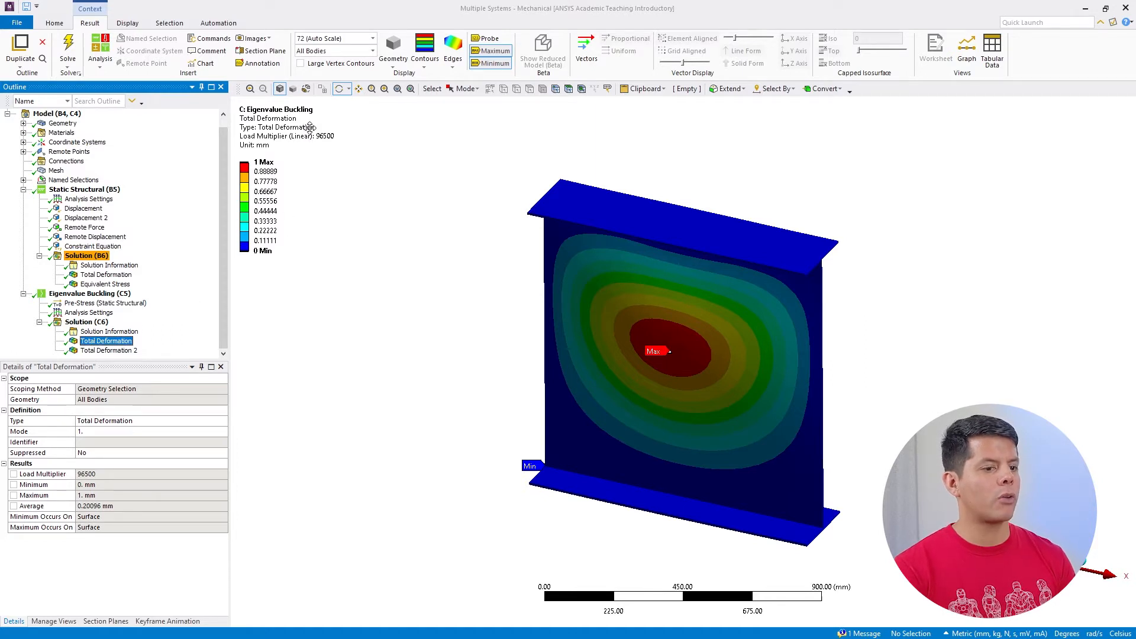
{"action": "left_click", "coordinate": [341, 88]}
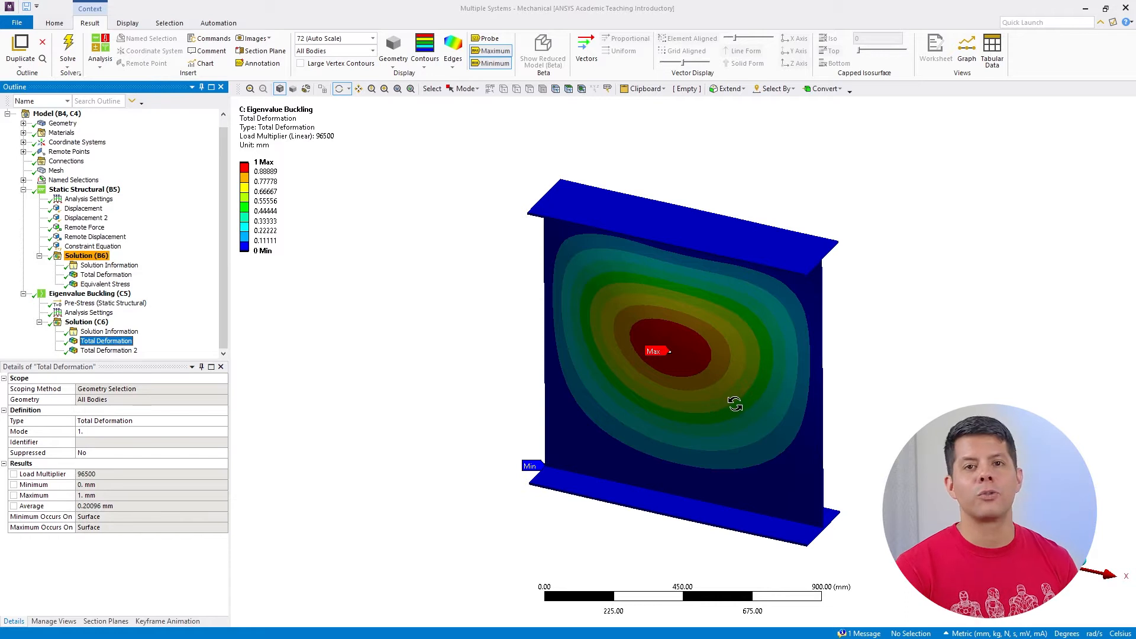
{"action": "mouse_move", "coordinate": [733, 400]}
{"action": "left_mouse_down"}
{"action": "mouse_move", "coordinate": [686, 392]}
{"action": "mouse_move", "coordinate": [735, 392]}
{"action": "left_mouse_up"}
{"action": "left_click_drag", "start_coordinate": [742, 353], "coordinate": [610, 349]}
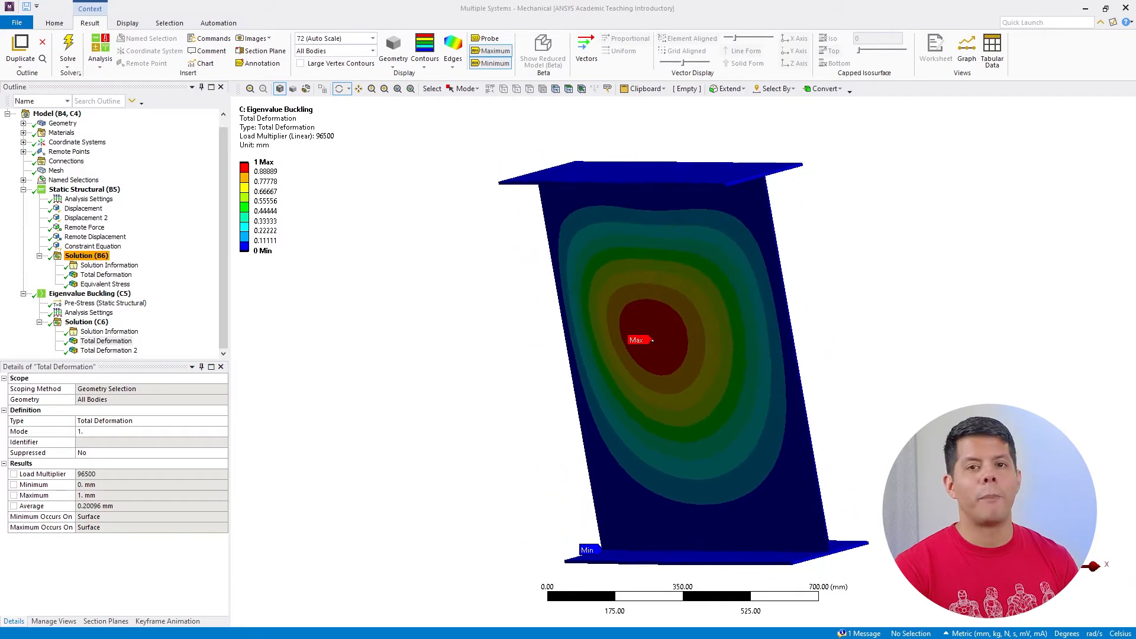
{"action": "left_click", "coordinate": [1100, 570]}
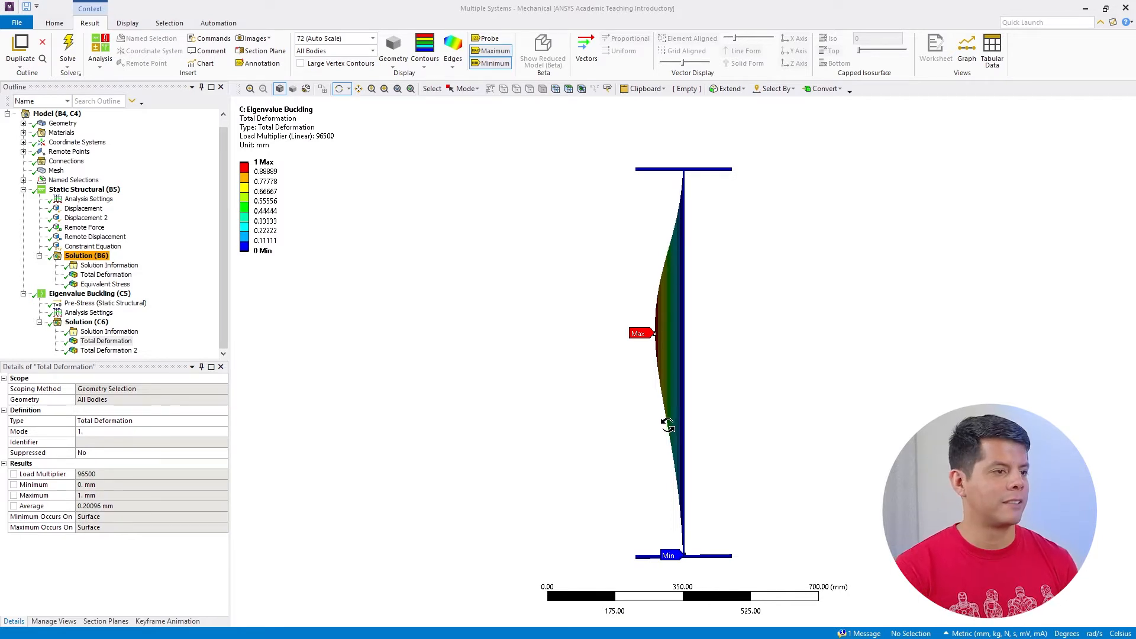
Display Total Deformation 2 for buckling mode 2 and probe the deformation at the centre of the web's upper bulge
{"action": "left_click", "coordinate": [109, 350]}
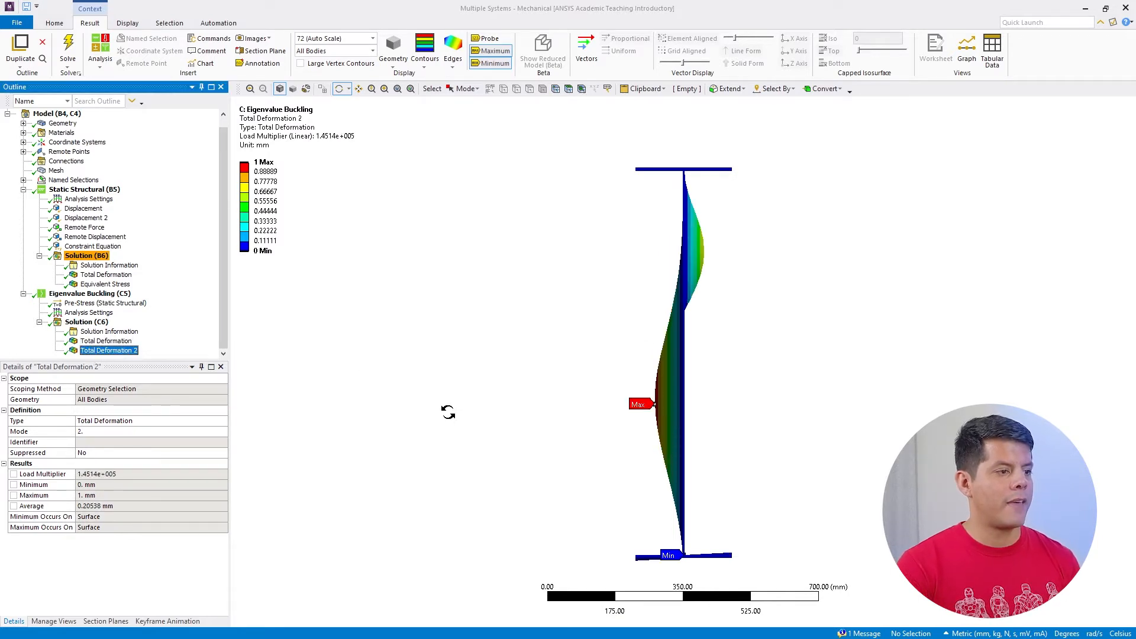
{"action": "left_click_drag", "start_coordinate": [702, 241], "coordinate": [642, 260]}
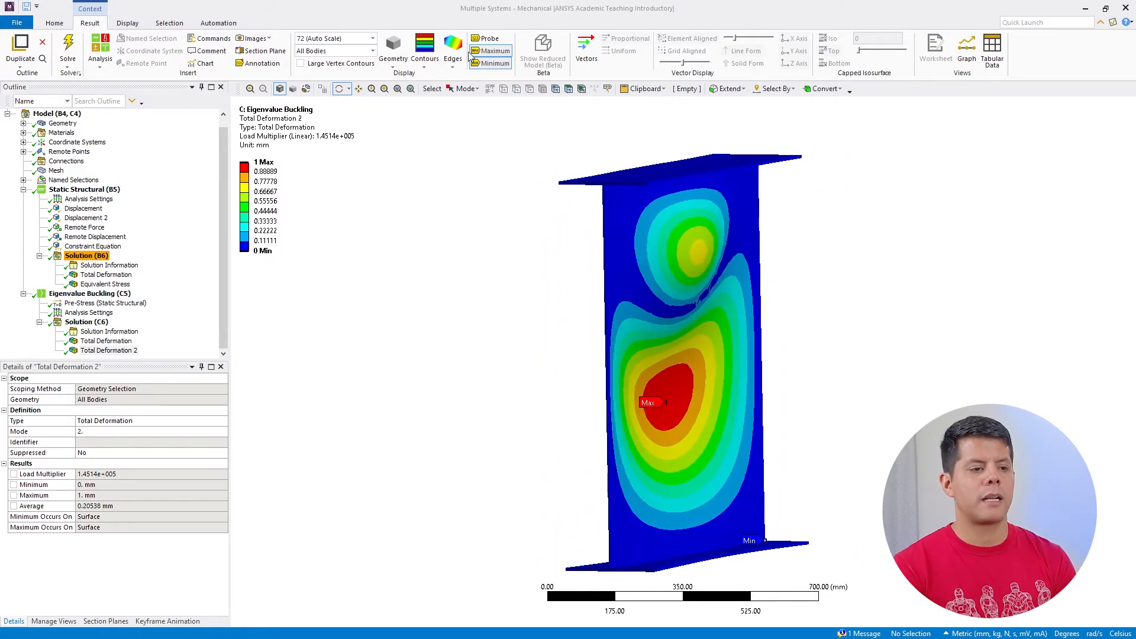
{"action": "left_click", "coordinate": [487, 39]}
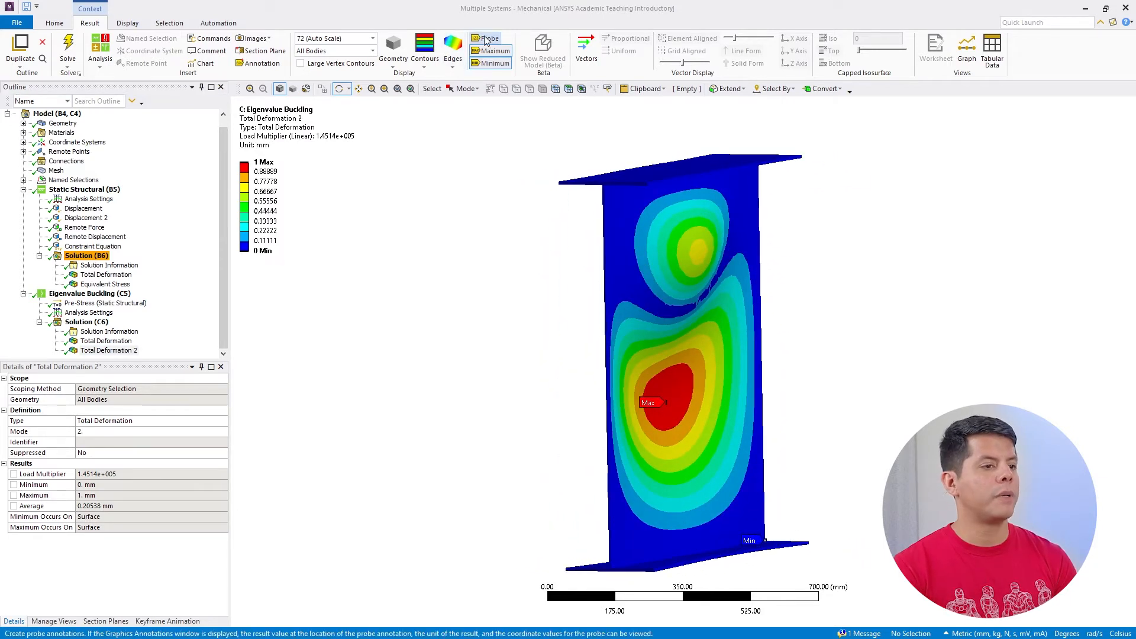
{"action": "left_click", "coordinate": [700, 251]}
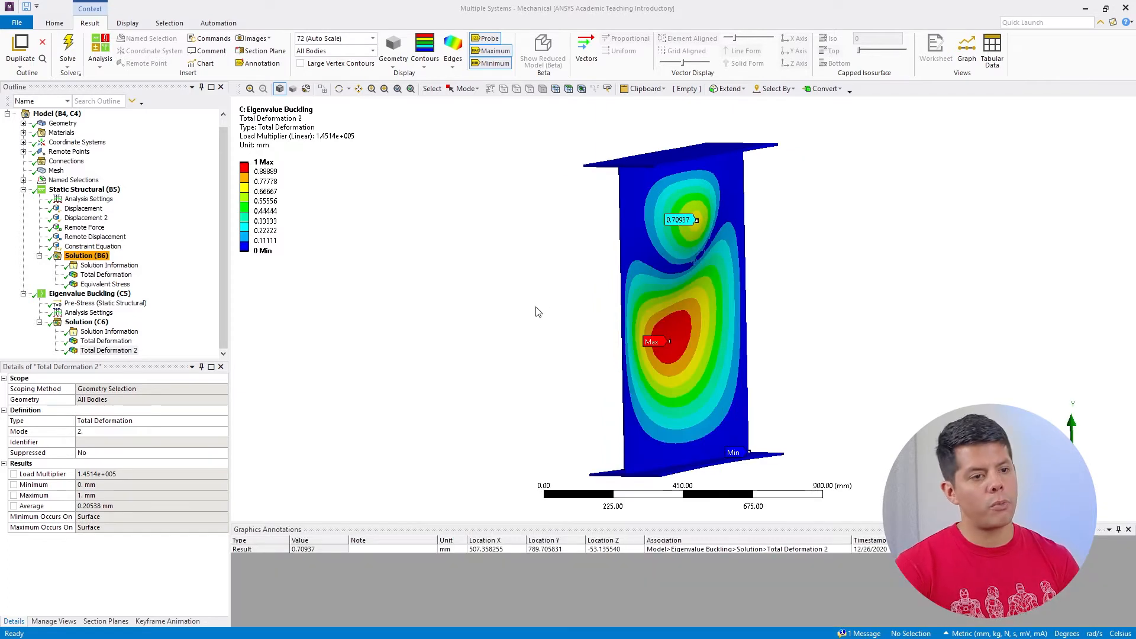
{"action": "left_click", "coordinate": [1128, 530]}
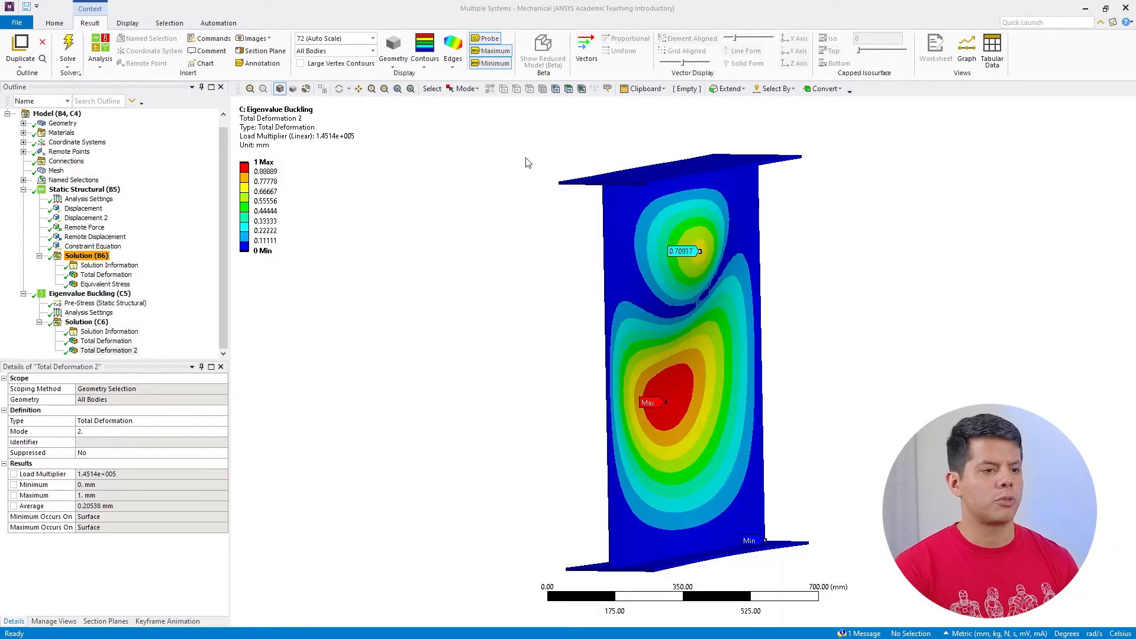
{"action": "left_click", "coordinate": [339, 88]}
{"action": "left_click_drag", "start_coordinate": [589, 240], "coordinate": [730, 333]}
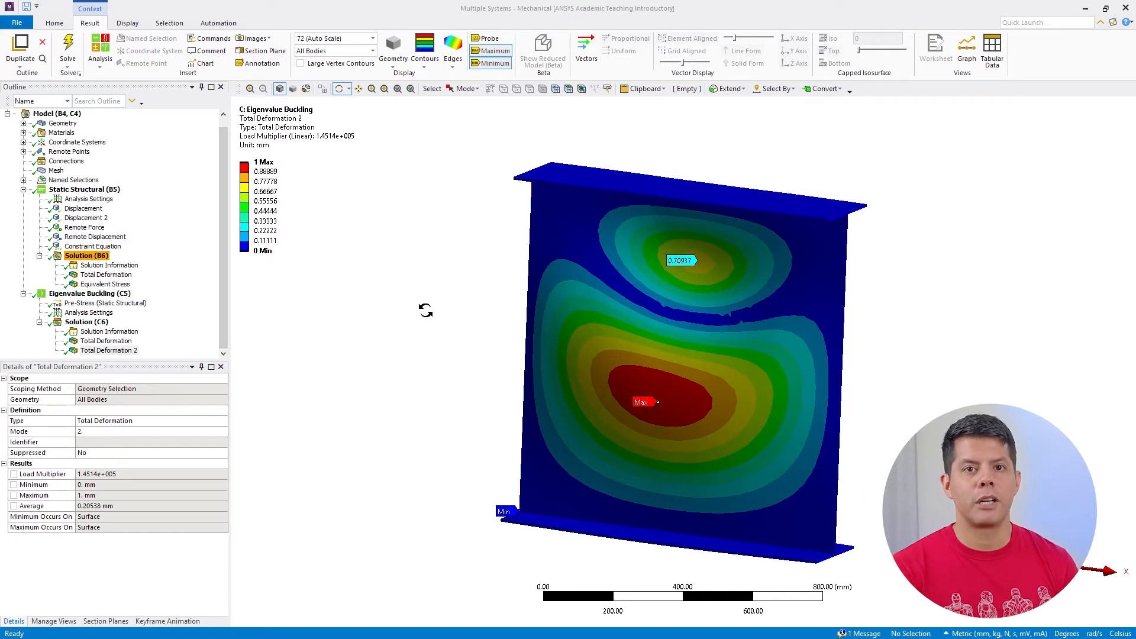
Switch to Workbench and add a standalone Static Structural system named "Imperfeccion Modo 1" beside the Eigenvalue Buckling system
{"action": "left_click", "coordinate": [1085, 9]}
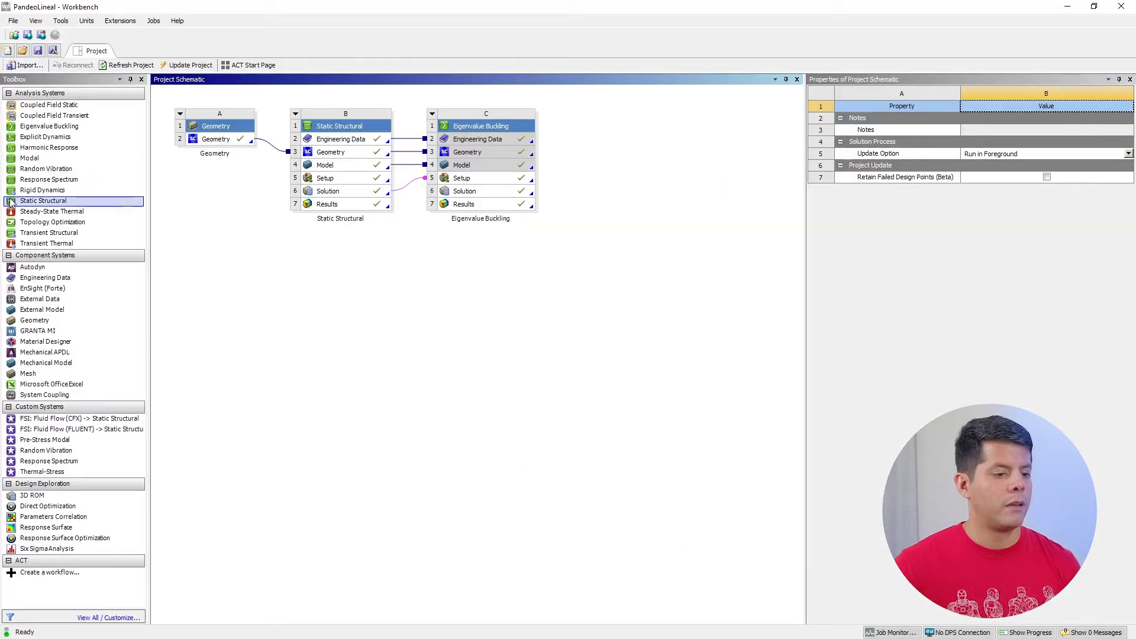
{"action": "left_click_drag", "start_coordinate": [49, 206], "coordinate": [644, 152]}
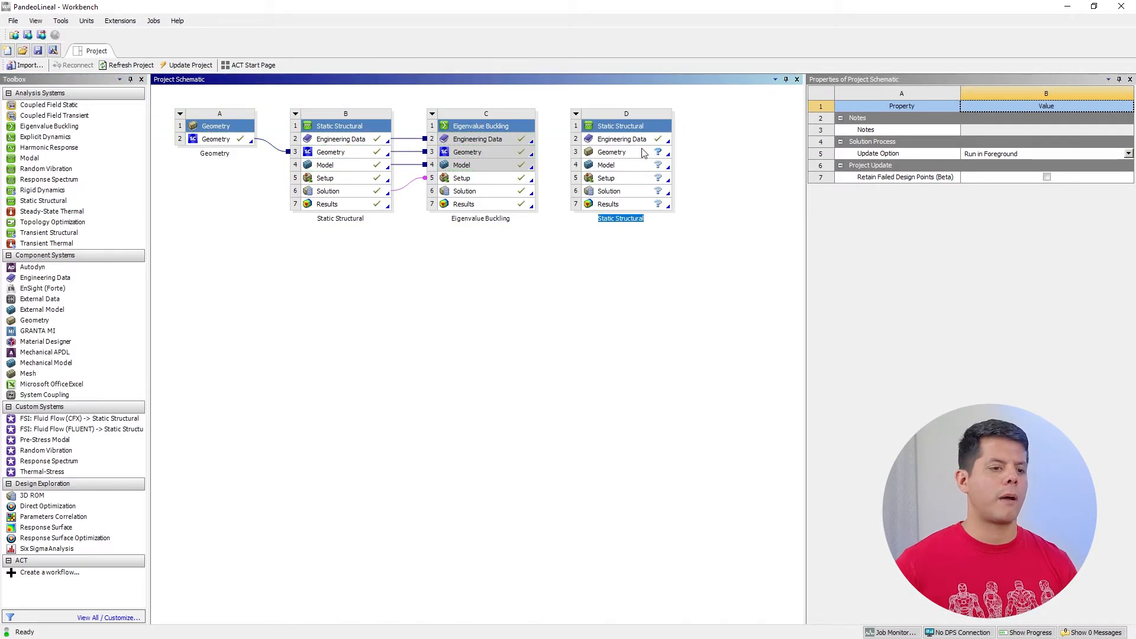
{"action": "type", "text": "Imperfecc"}
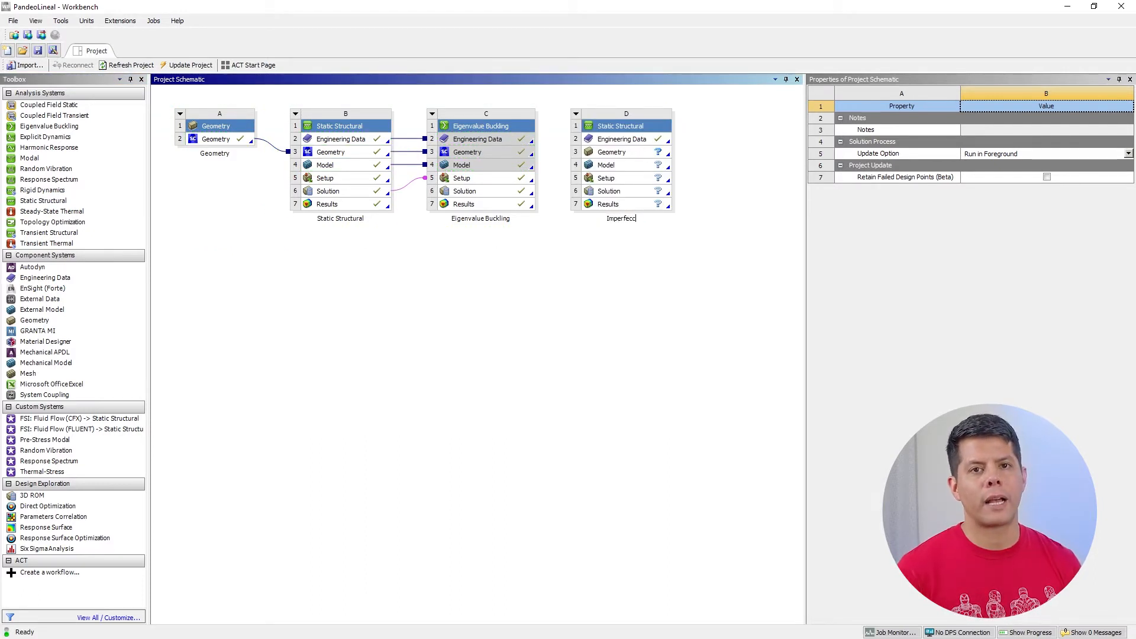
{"action": "type", "text": "ion Modo 1"}
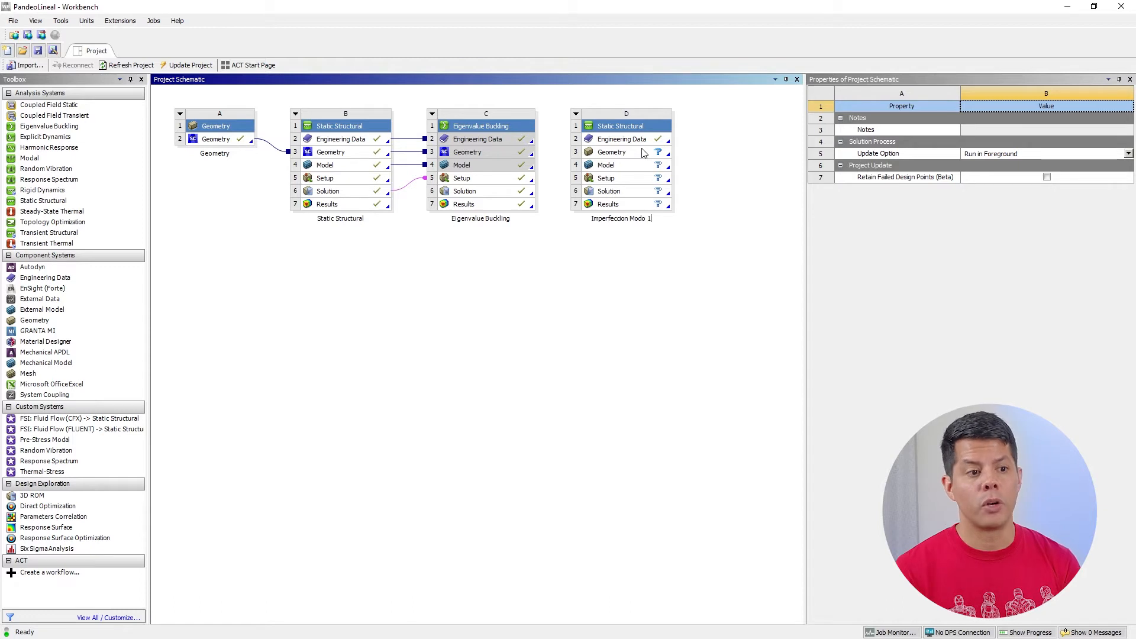
{"action": "left_click", "coordinate": [649, 387]}
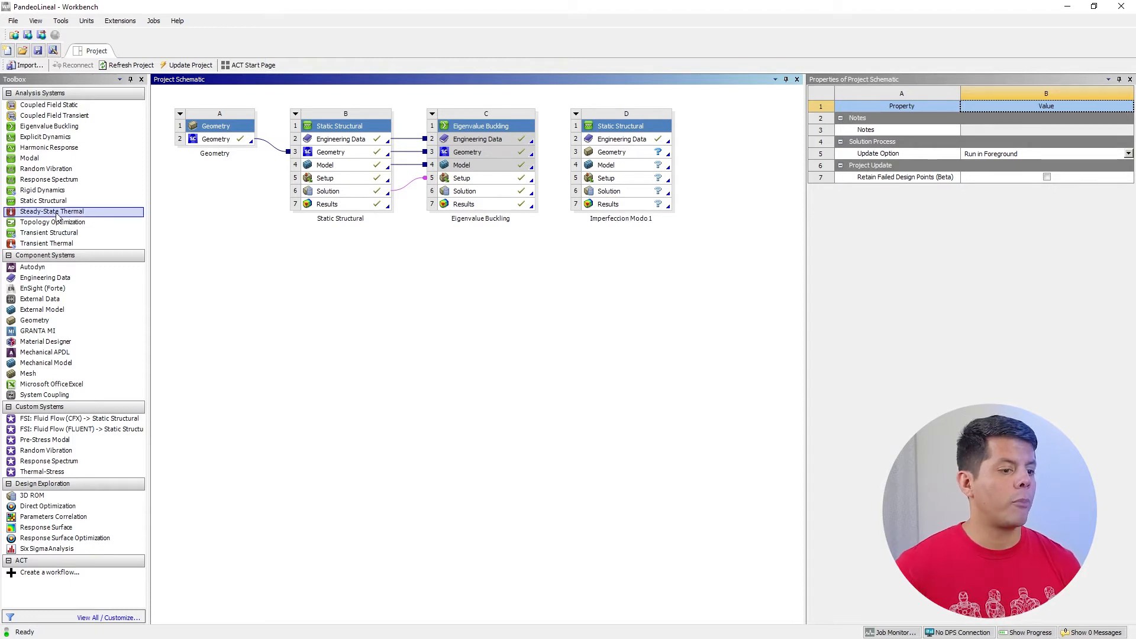
Add a second standalone Static Structural system below Imperfeccion Modo 1 and name it "Imperfeccion Modo 2"
{"action": "left_click_drag", "start_coordinate": [56, 202], "coordinate": [653, 262]}
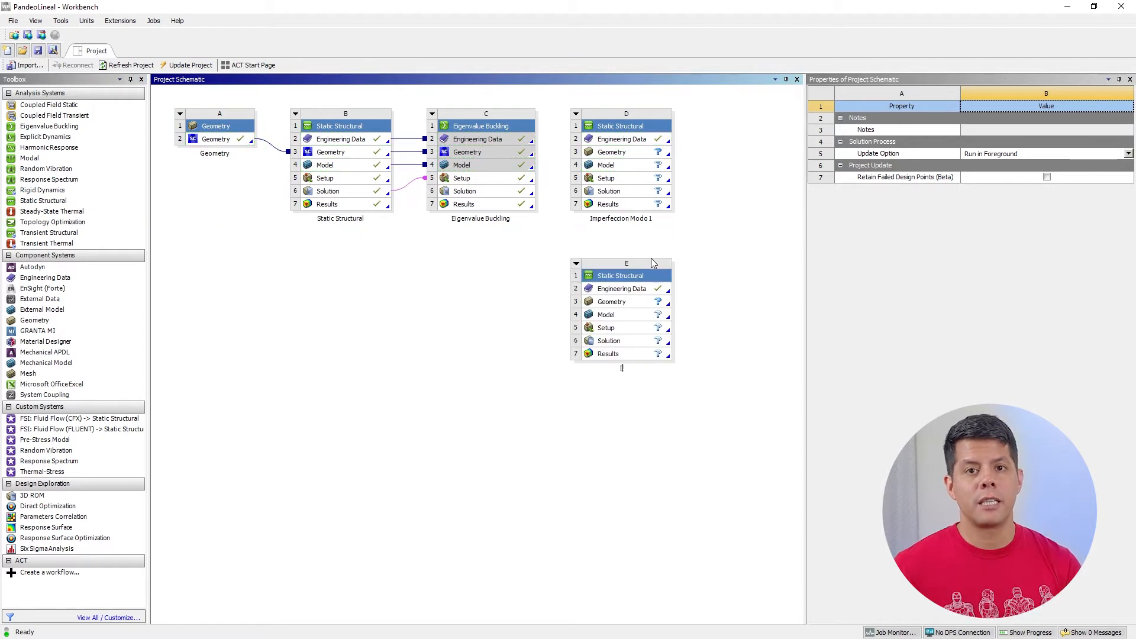
{"action": "type", "text": "Imperfeccion Mo"}
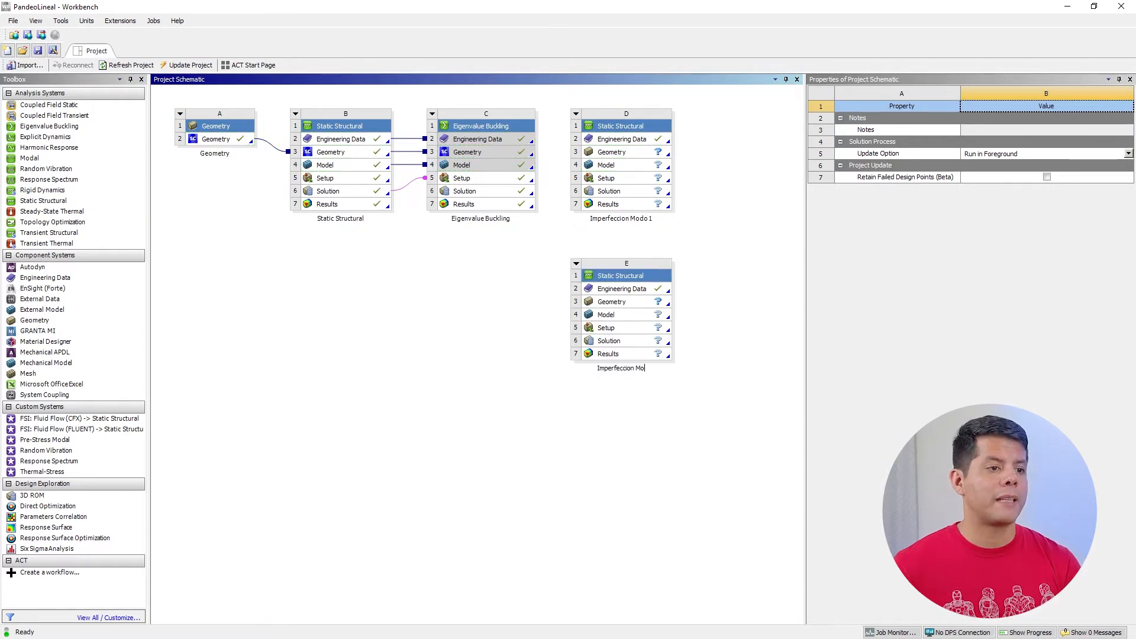
{"action": "type", "text": "do 2"}
{"action": "key", "text": "Return"}
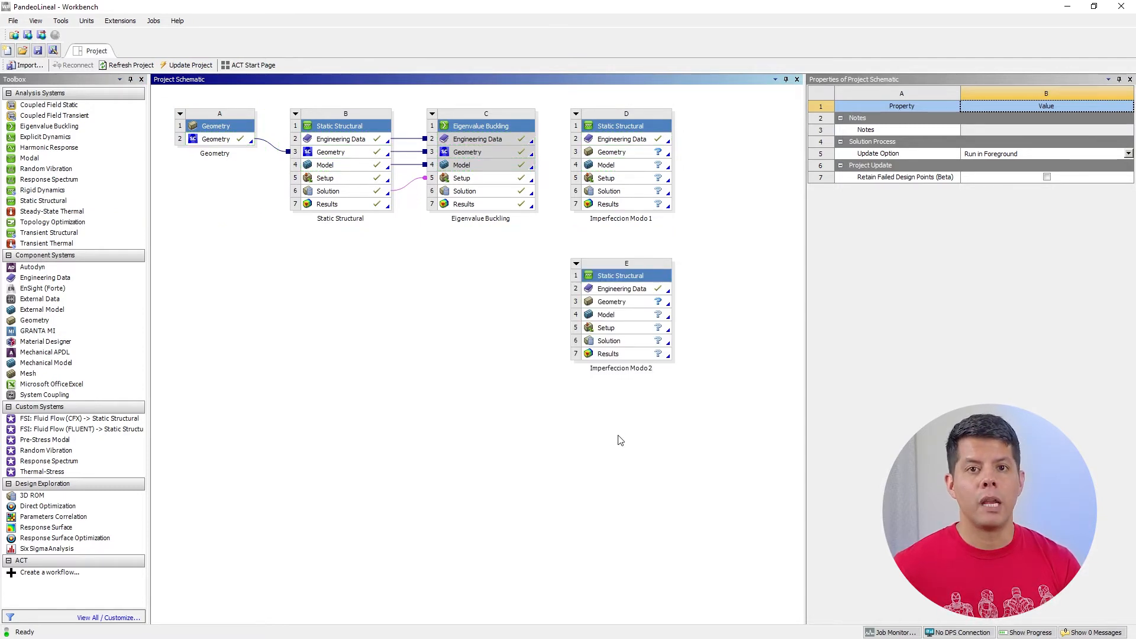
Link the Eigenvalue Buckling Solution to the Model cells of Imperfeccion Modo 1 and Imperfeccion Modo 2
{"action": "left_click", "coordinate": [501, 193]}
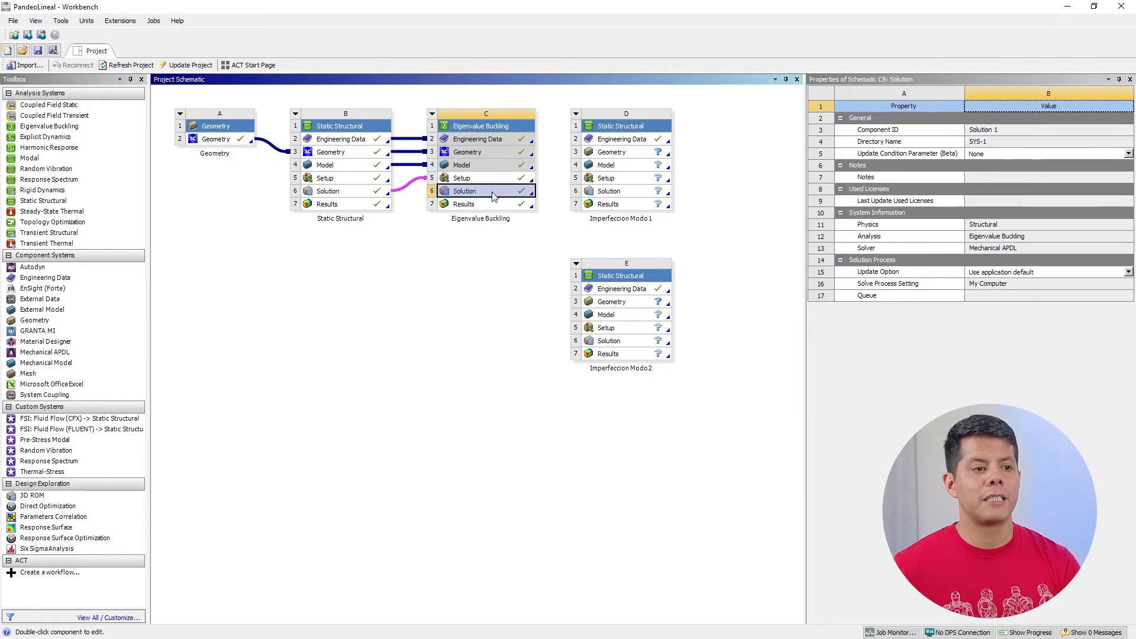
{"action": "left_click_drag", "start_coordinate": [500, 193], "coordinate": [619, 167]}
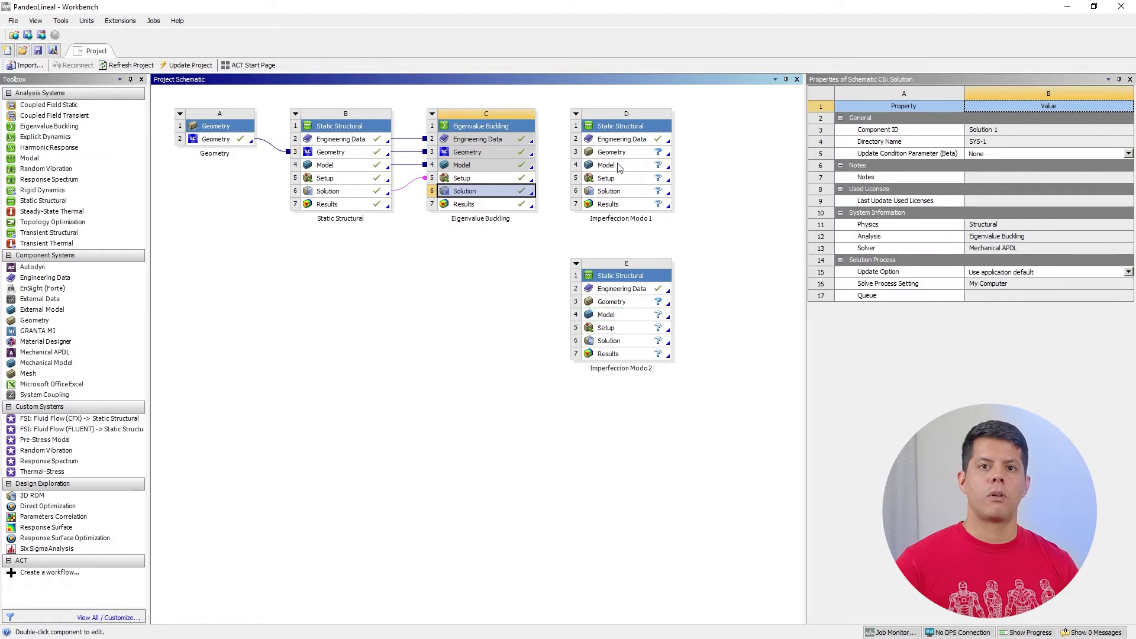
{"action": "left_click_drag", "start_coordinate": [518, 194], "coordinate": [604, 320]}
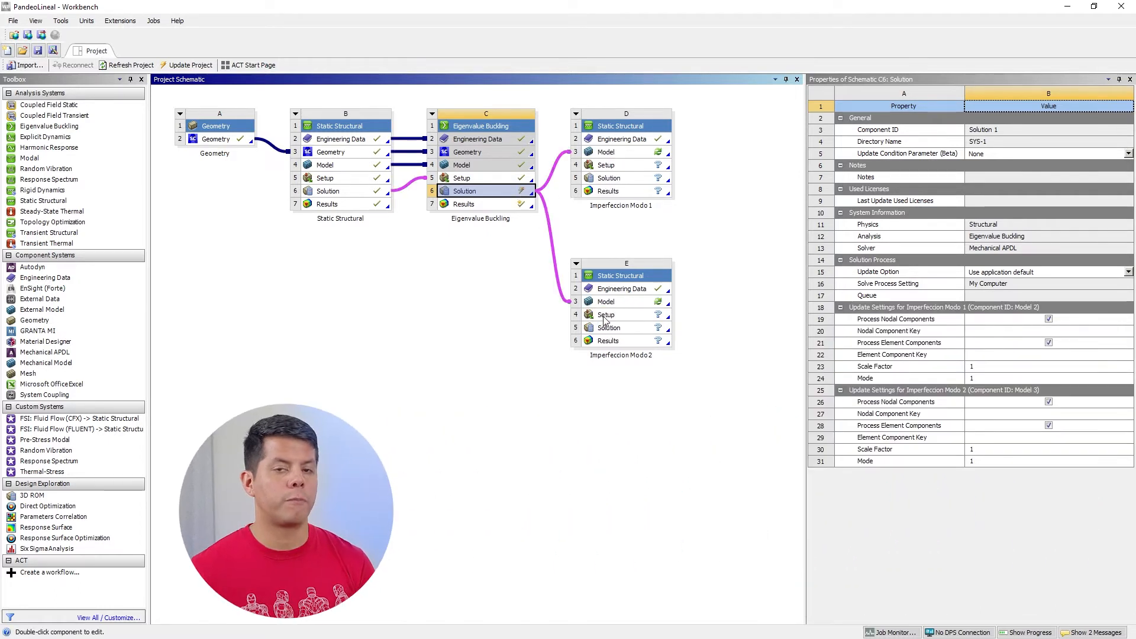
Set the Scale Factor to 20 in the buckling solution's update settings for Imperfeccion Modo 1
{"action": "left_click", "coordinate": [986, 367]}
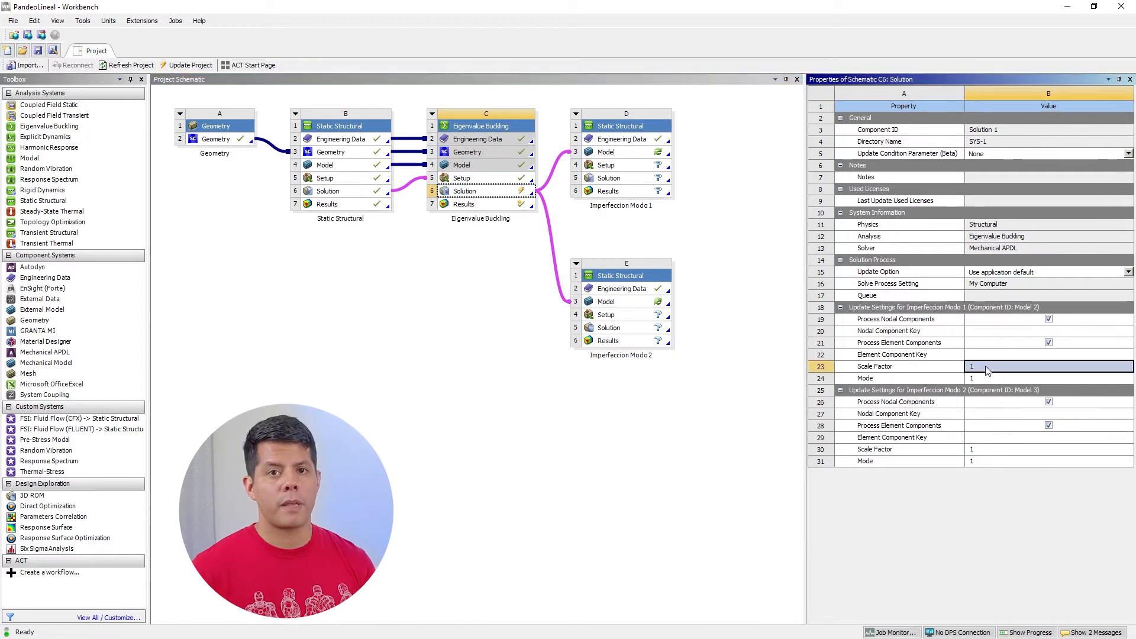
{"action": "left_click", "coordinate": [986, 369]}
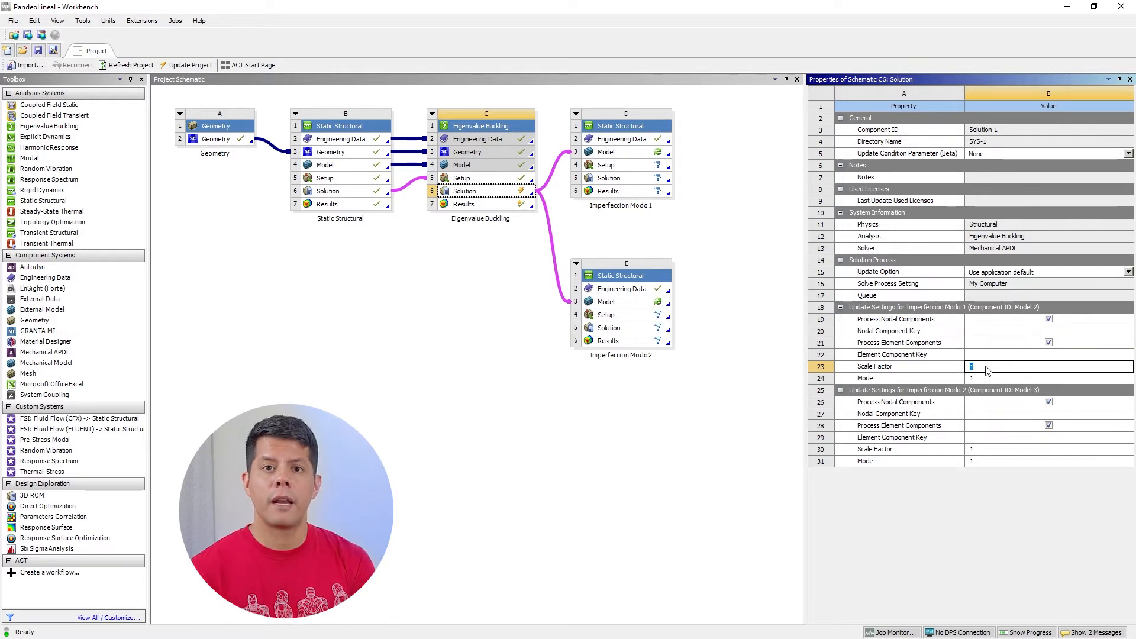
{"action": "type", "text": "2"}
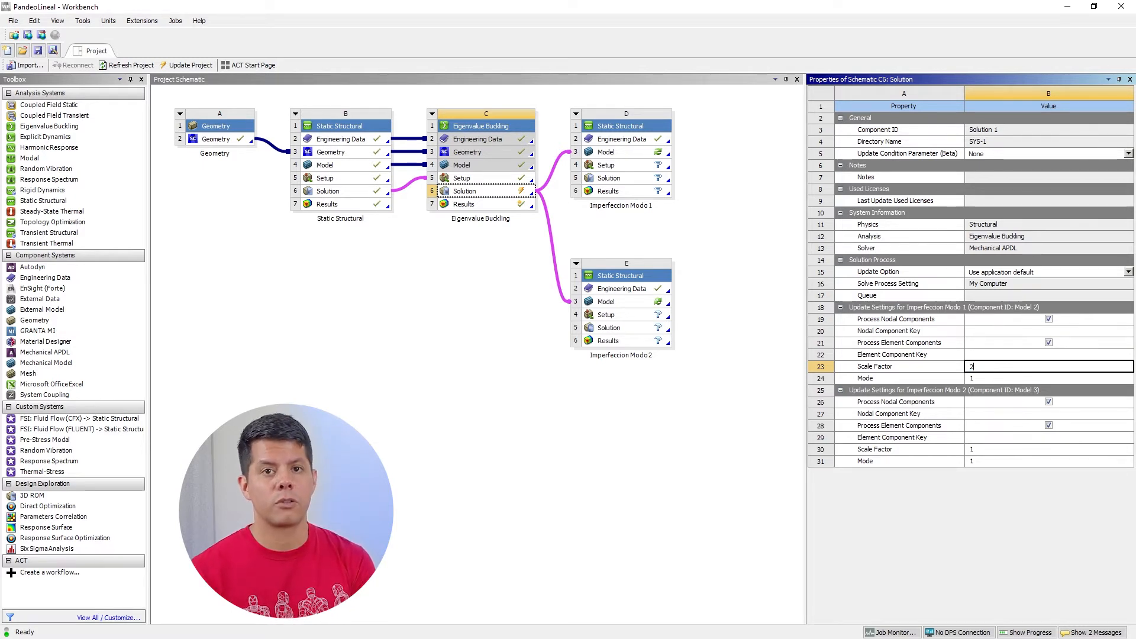
{"action": "type", "text": "0"}
{"action": "left_click", "coordinate": [950, 368]}
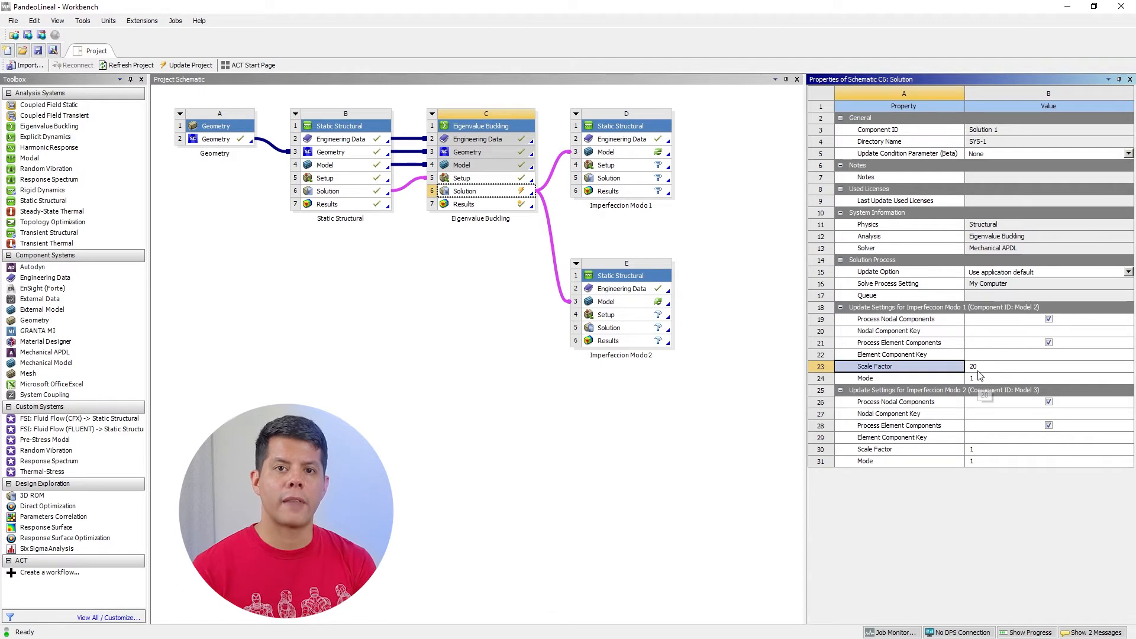
Set the Scale Factor to 20 and the Mode to 2 in the update settings for Imperfeccion Modo 2
{"action": "left_click", "coordinate": [980, 451]}
{"action": "type", "text": "20"}
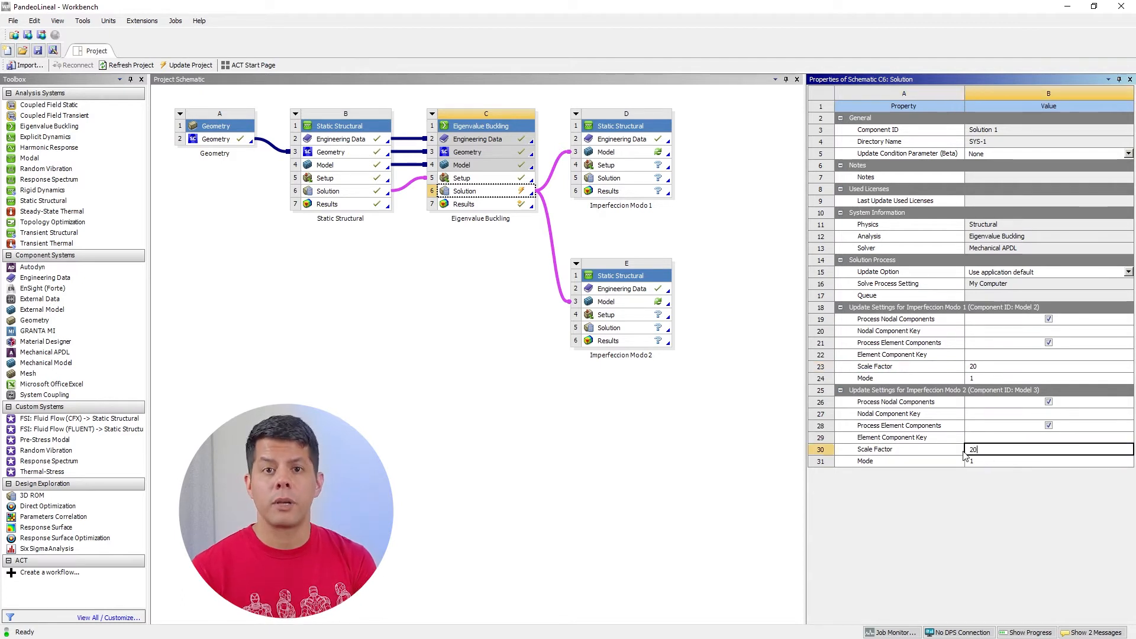
{"action": "left_click", "coordinate": [955, 451]}
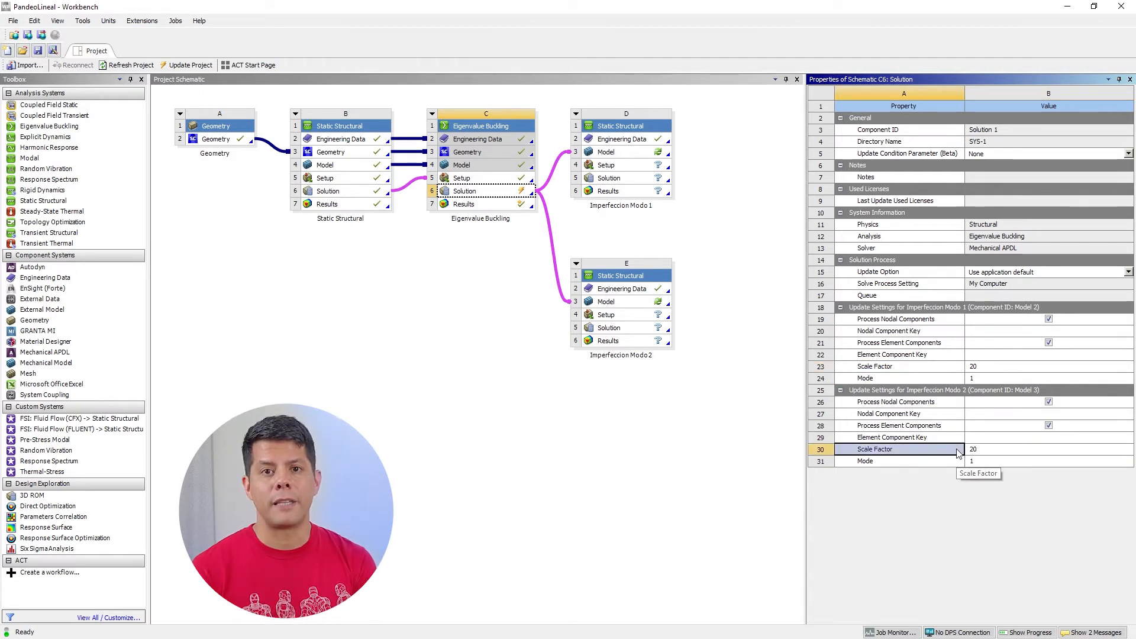
{"action": "left_click", "coordinate": [972, 462]}
{"action": "type", "text": "2"}
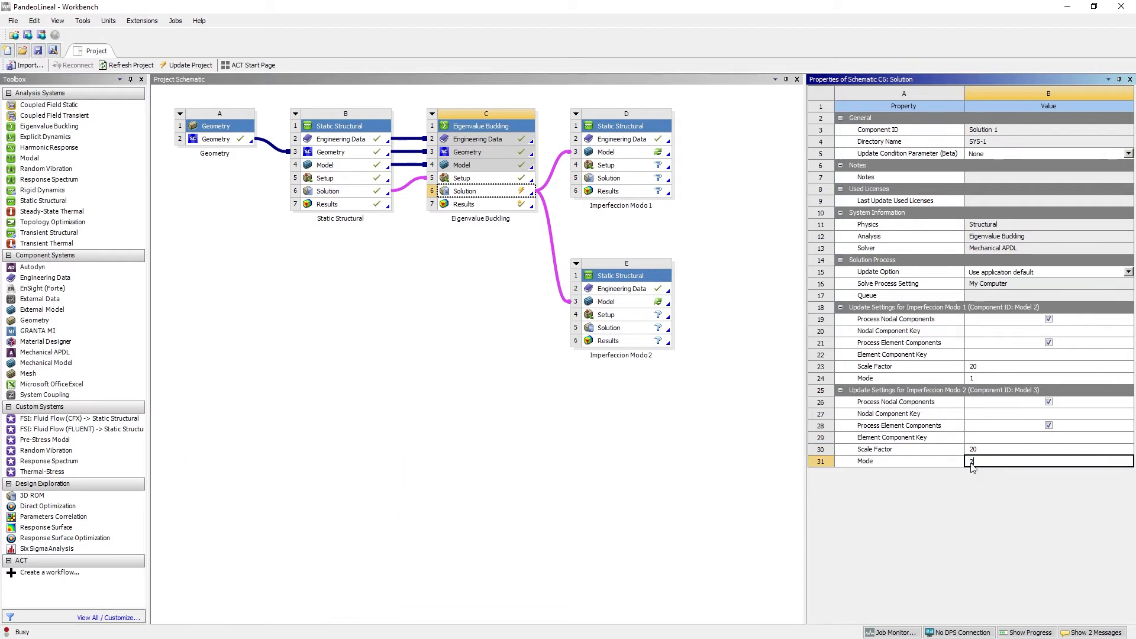
{"action": "left_click", "coordinate": [941, 465]}
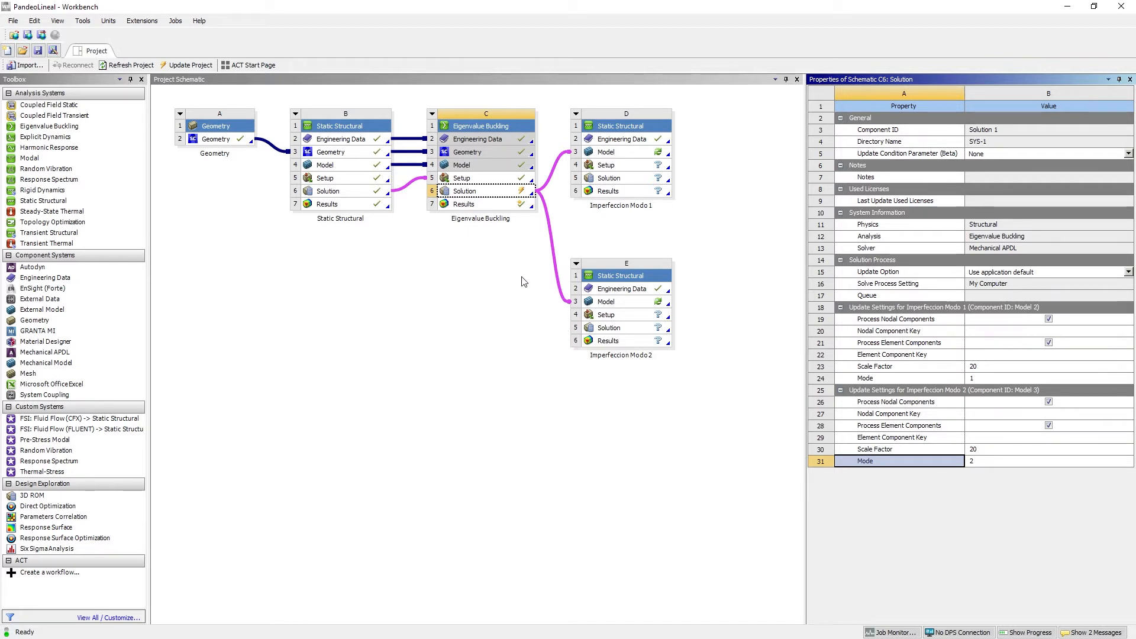
Update the Eigenvalue Buckling Solution and refresh the Model cells of both Imperfeccion systems
{"action": "right_click", "coordinate": [468, 197]}
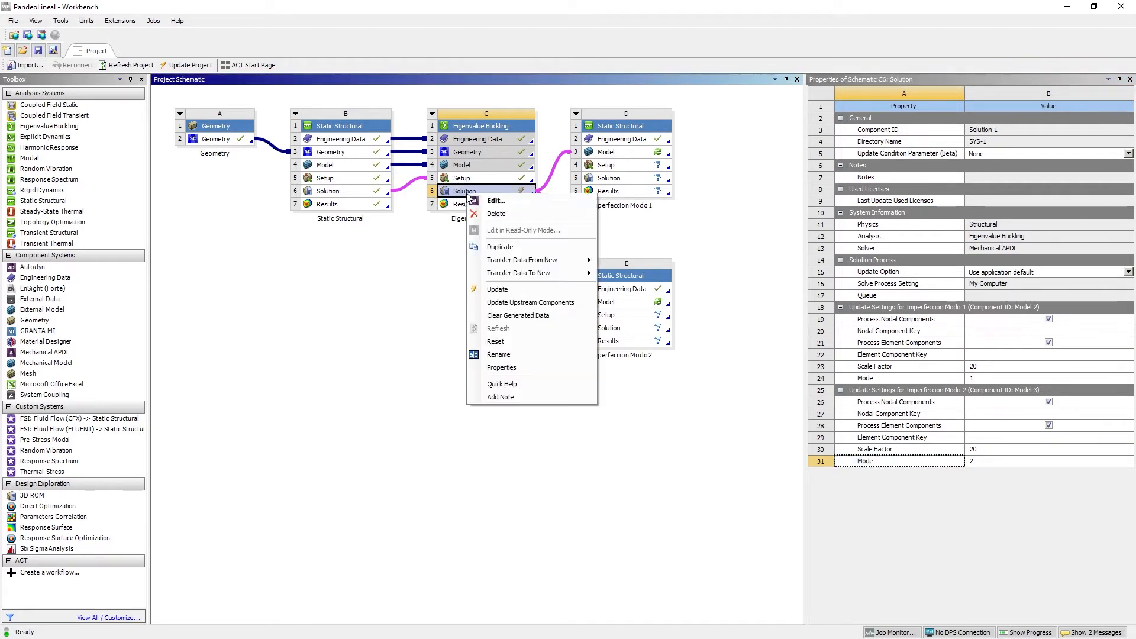
{"action": "left_click", "coordinate": [495, 287]}
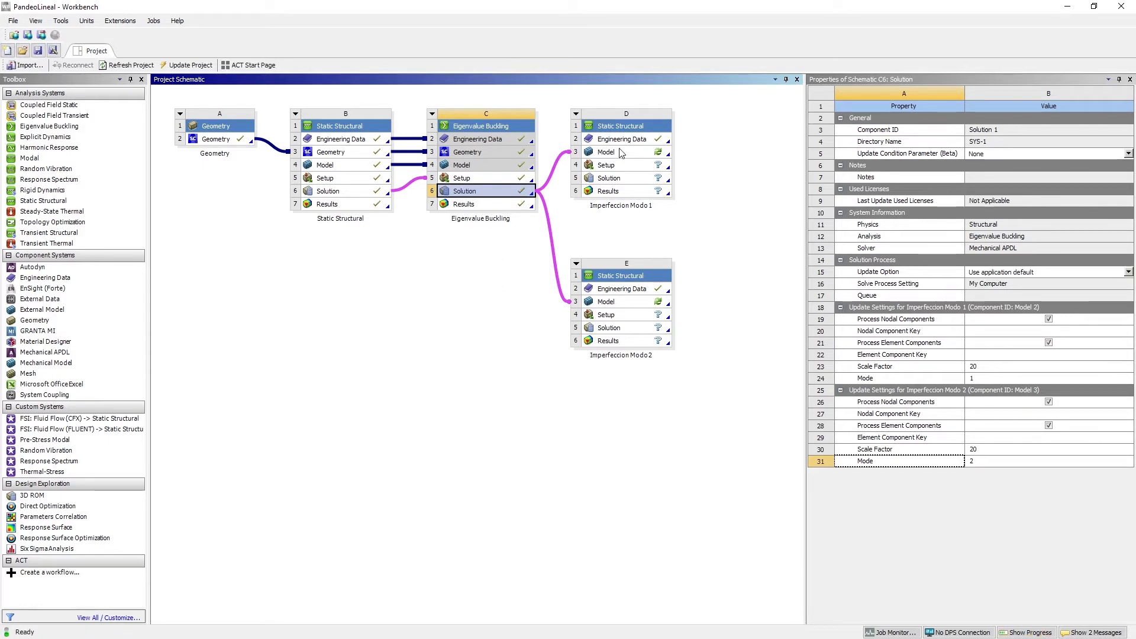
{"action": "right_click", "coordinate": [604, 157]}
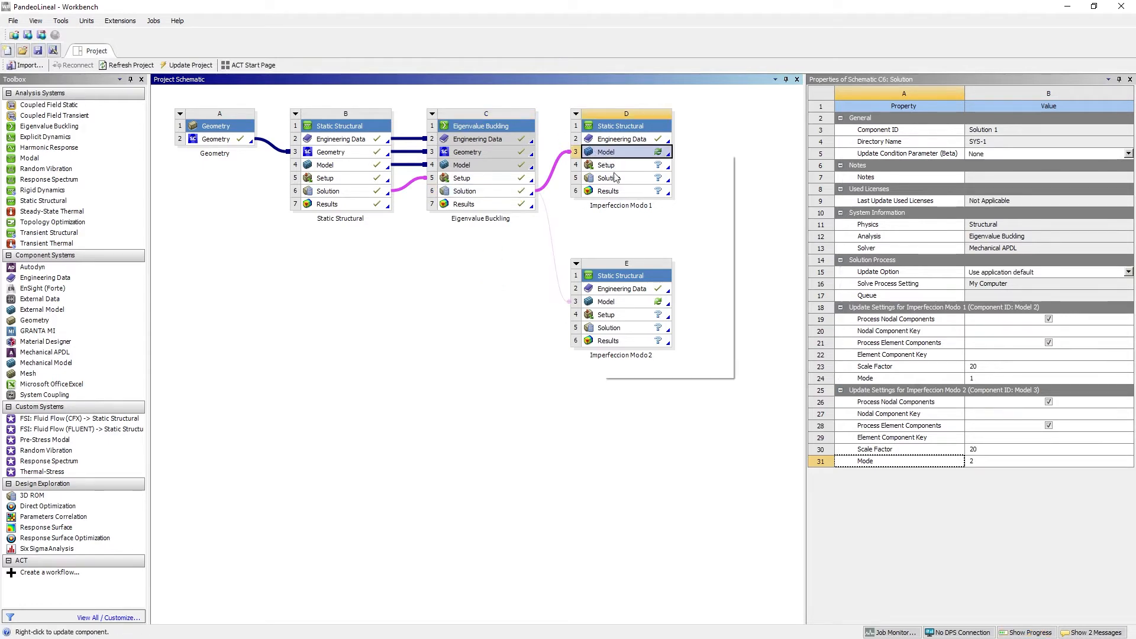
{"action": "left_click", "coordinate": [634, 302]}
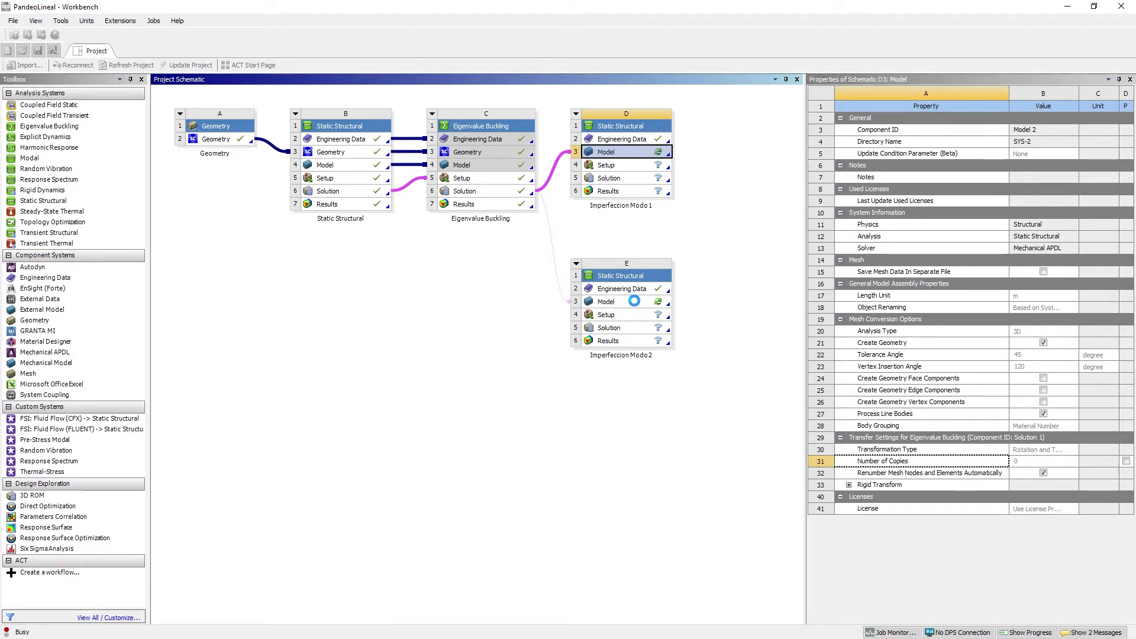
{"action": "right_click", "coordinate": [635, 302]}
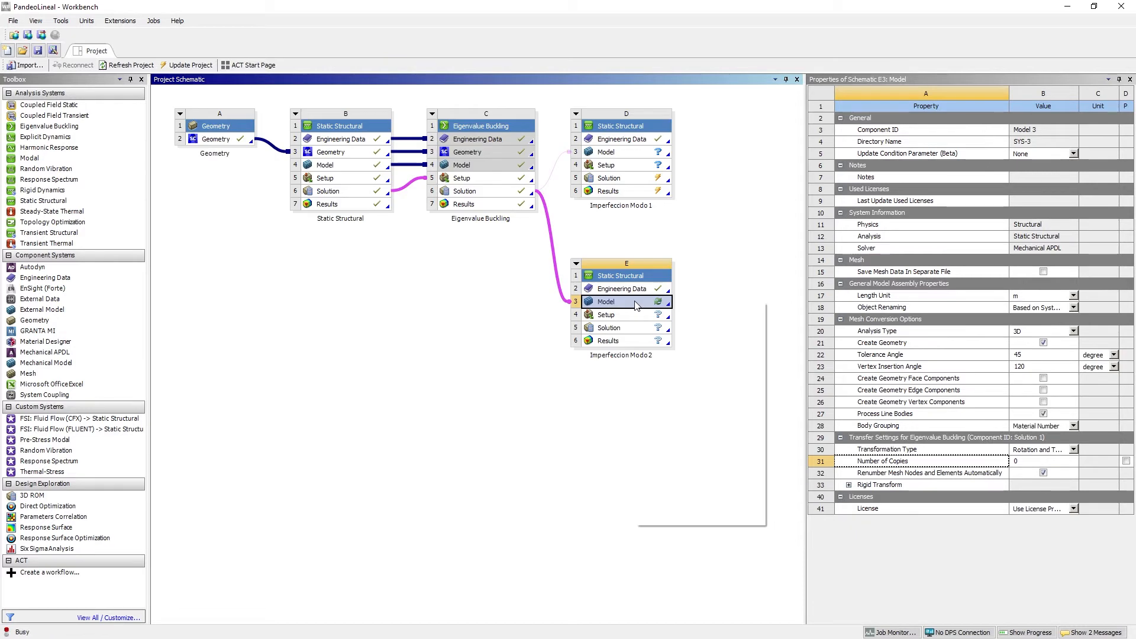
{"action": "left_click", "coordinate": [668, 445]}
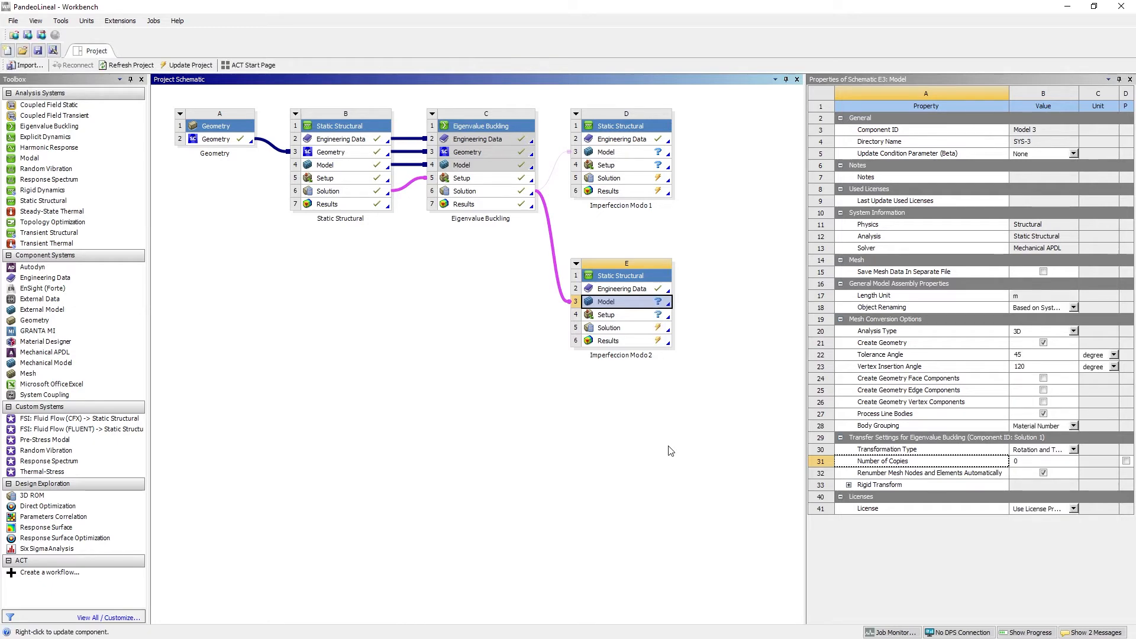
{"action": "left_click", "coordinate": [670, 441]}
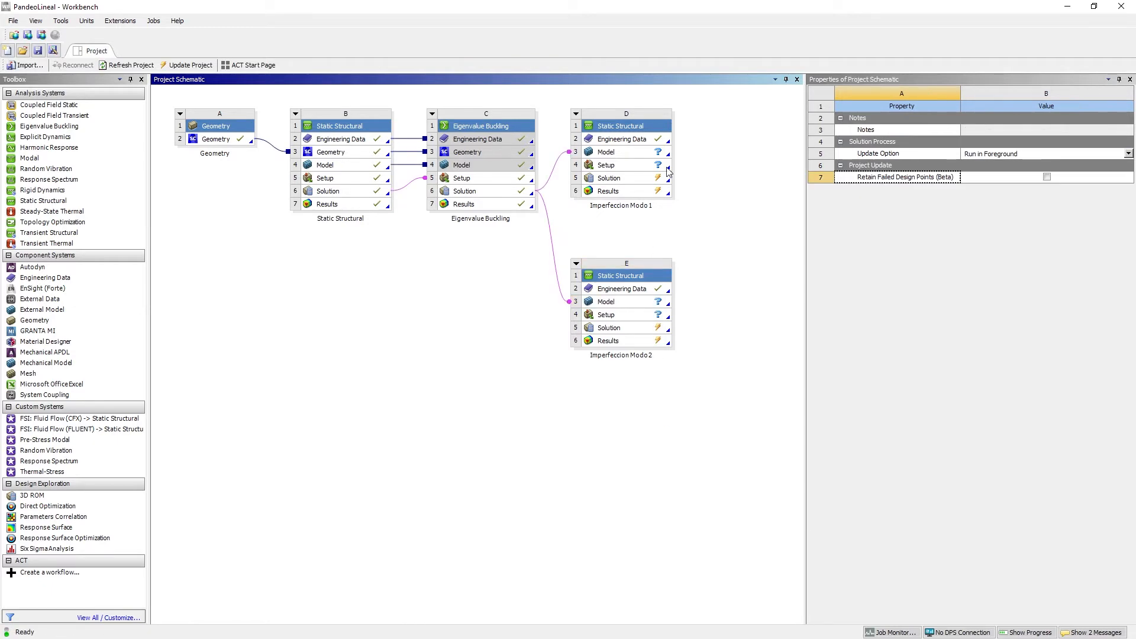
Open the Model of Imperfeccion Modo 1 in Mechanical and view the curved web from the beam's end
{"action": "double_click", "coordinate": [636, 155]}
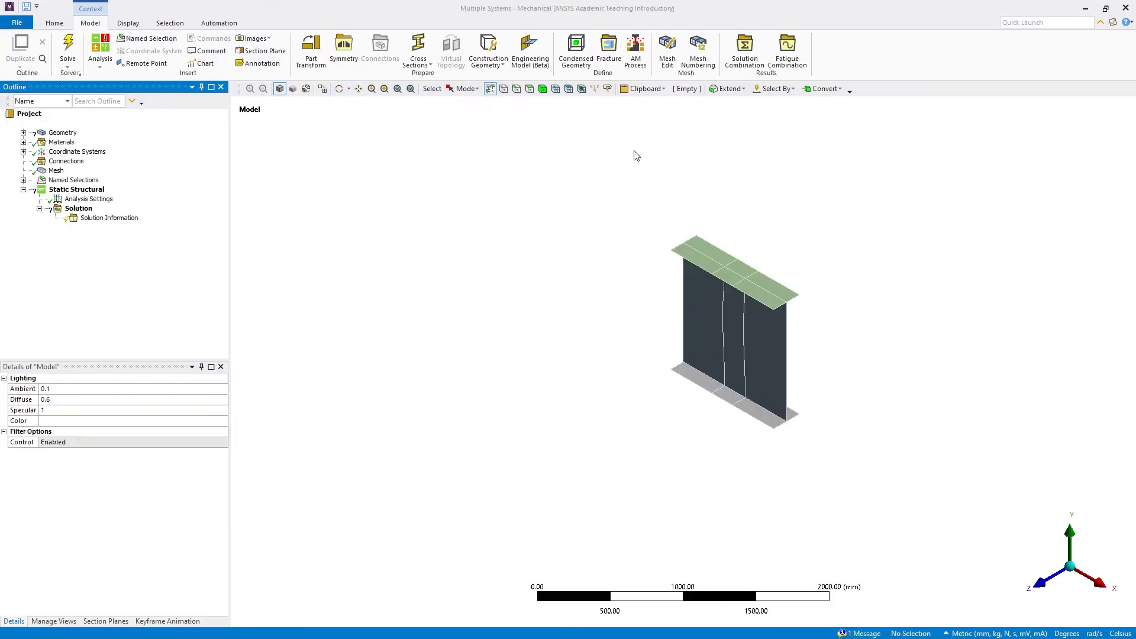
{"action": "left_click", "coordinate": [1101, 584]}
{"action": "scroll", "coordinate": [910, 413], "scroll_direction": "up", "scroll_amount": 3}
{"action": "left_click", "coordinate": [359, 89]}
{"action": "left_click_drag", "start_coordinate": [816, 324], "coordinate": [756, 393]}
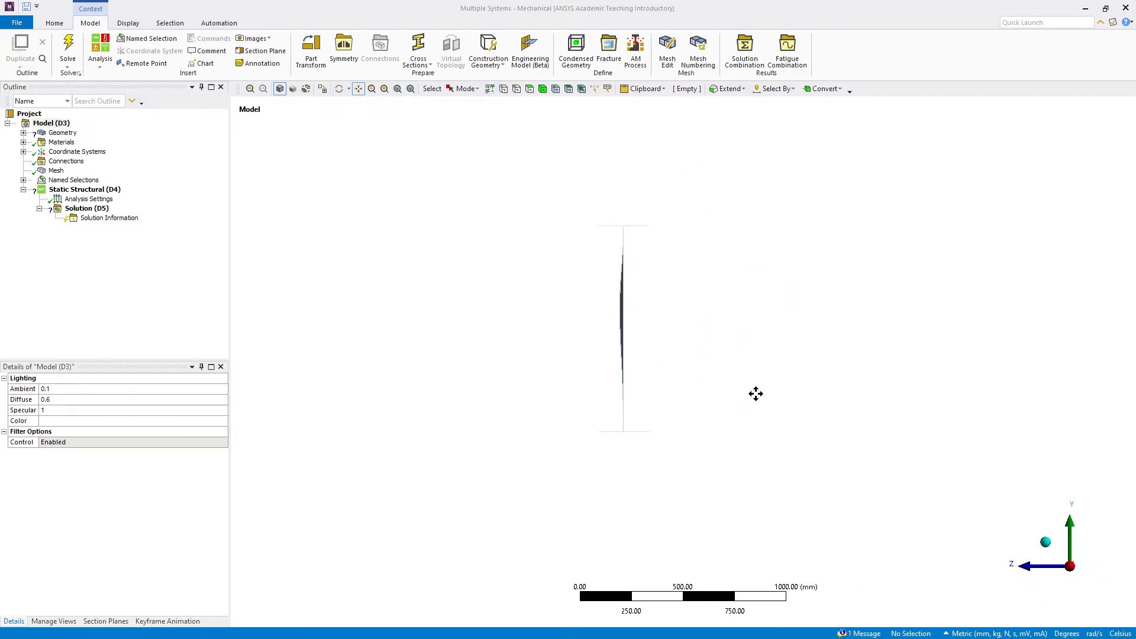
{"action": "scroll", "coordinate": [755, 393], "scroll_direction": "up", "scroll_amount": 6}
{"action": "left_click_drag", "start_coordinate": [582, 256], "coordinate": [555, 329]}
Display the imported mesh and examine the web's initial curvature at an angle and from the beam's end
{"action": "left_click", "coordinate": [56, 170]}
{"action": "left_click", "coordinate": [339, 89]}
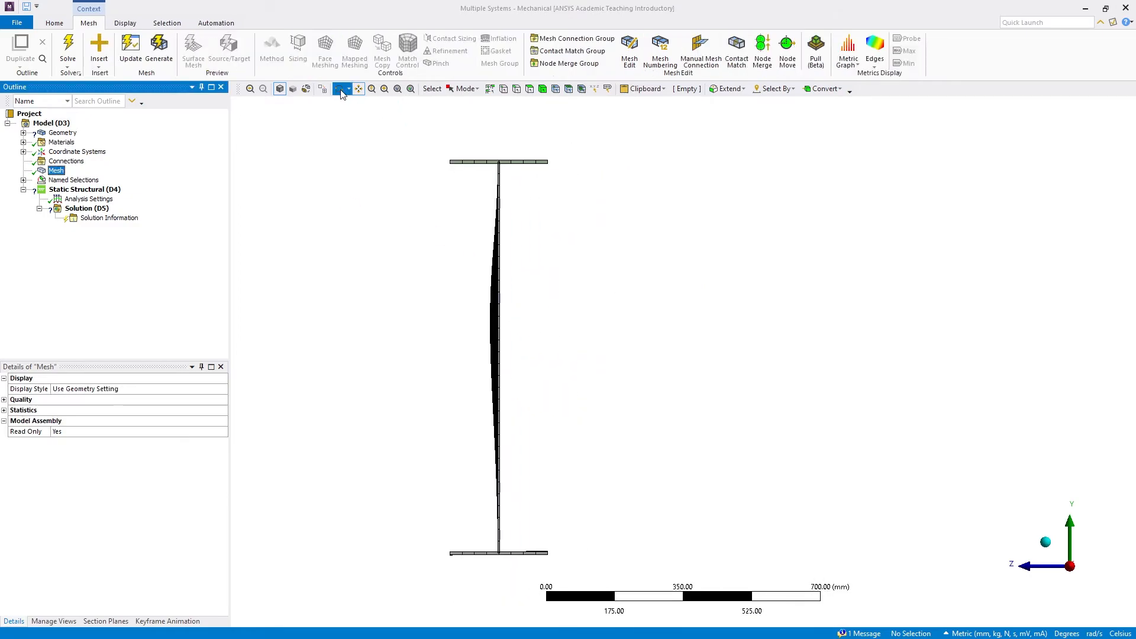
{"action": "left_click_drag", "start_coordinate": [503, 272], "coordinate": [681, 346]}
{"action": "scroll", "coordinate": [656, 272], "scroll_direction": "down", "scroll_amount": 5}
{"action": "left_click", "coordinate": [358, 88]}
{"action": "left_click_drag", "start_coordinate": [884, 471], "coordinate": [782, 427]}
{"action": "scroll", "coordinate": [648, 394], "scroll_direction": "up", "scroll_amount": 5}
{"action": "left_click", "coordinate": [1109, 572]}
{"action": "scroll", "coordinate": [609, 347], "scroll_direction": "up", "scroll_amount": 3}
{"action": "left_click_drag", "start_coordinate": [553, 299], "coordinate": [581, 320]}
Expand the imported geometry and check the material assignment of its surface bodies
{"action": "left_click", "coordinate": [23, 133]}
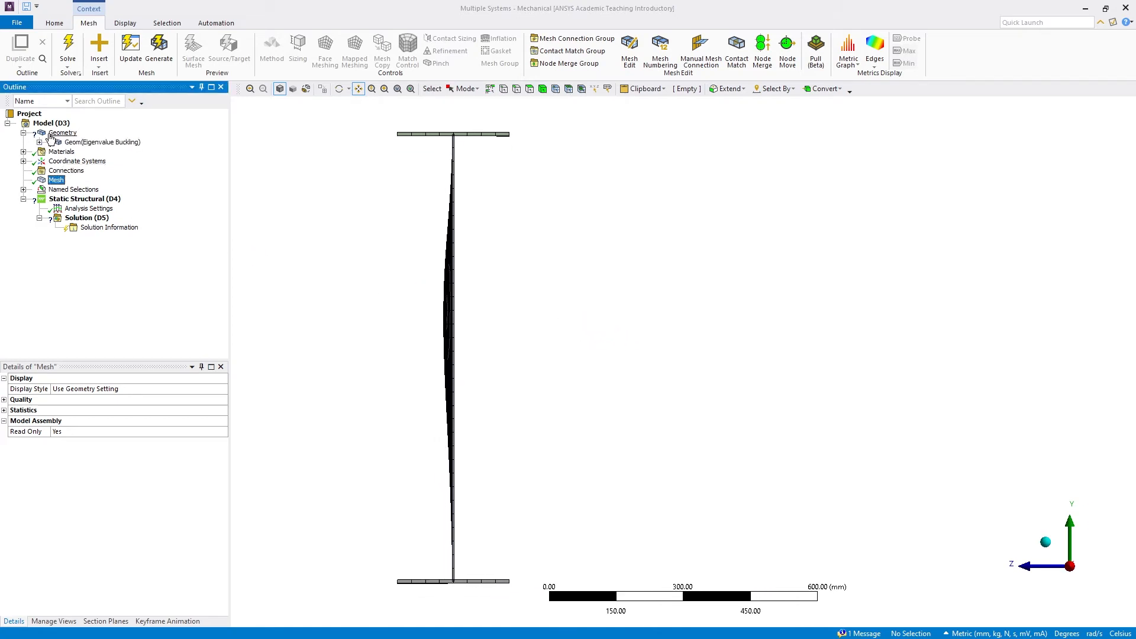
{"action": "left_click", "coordinate": [61, 142]}
{"action": "left_click", "coordinate": [39, 142]}
{"action": "left_click", "coordinate": [121, 151]}
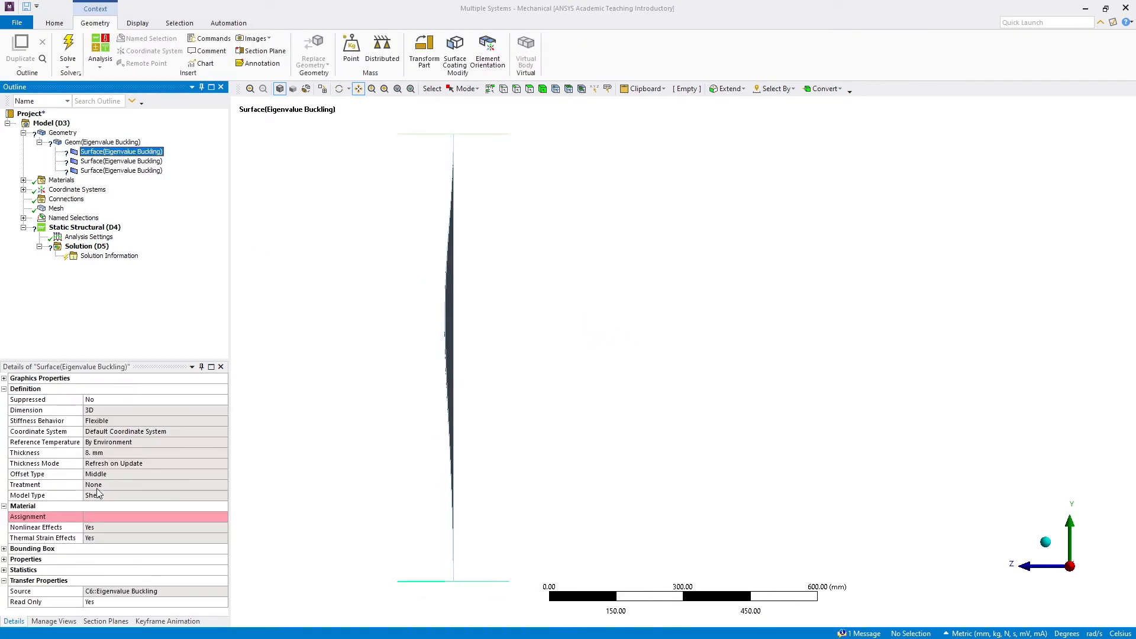
{"action": "left_click", "coordinate": [107, 517]}
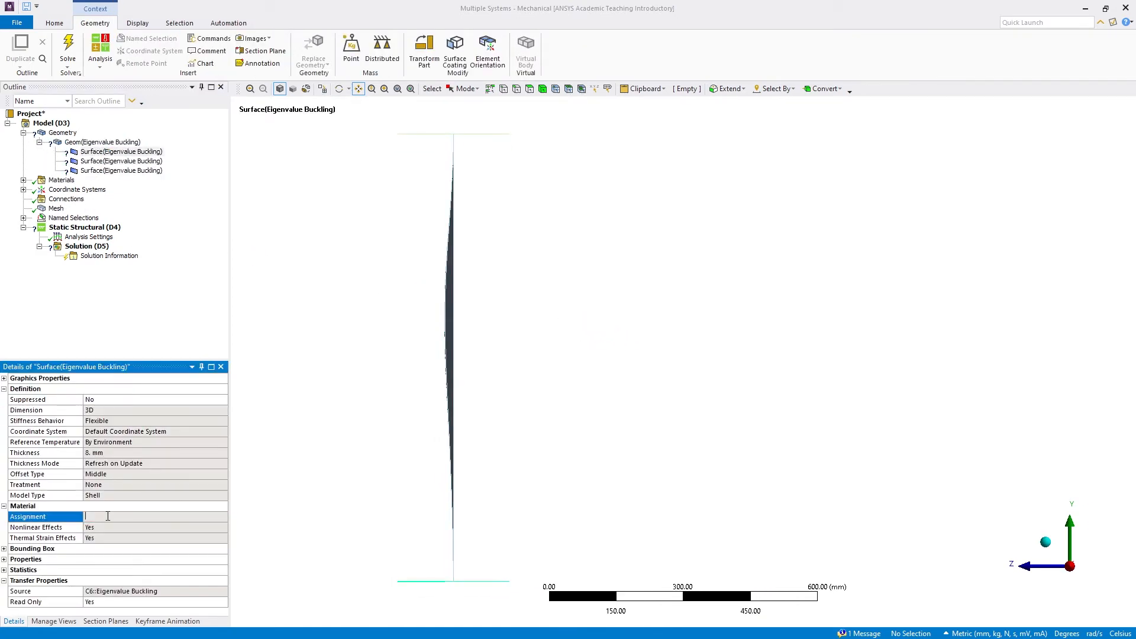
{"action": "left_click", "coordinate": [93, 162]}
Add a material assignment to the model and scope it to the upper and lower flange bodies
{"action": "left_click", "coordinate": [64, 180]}
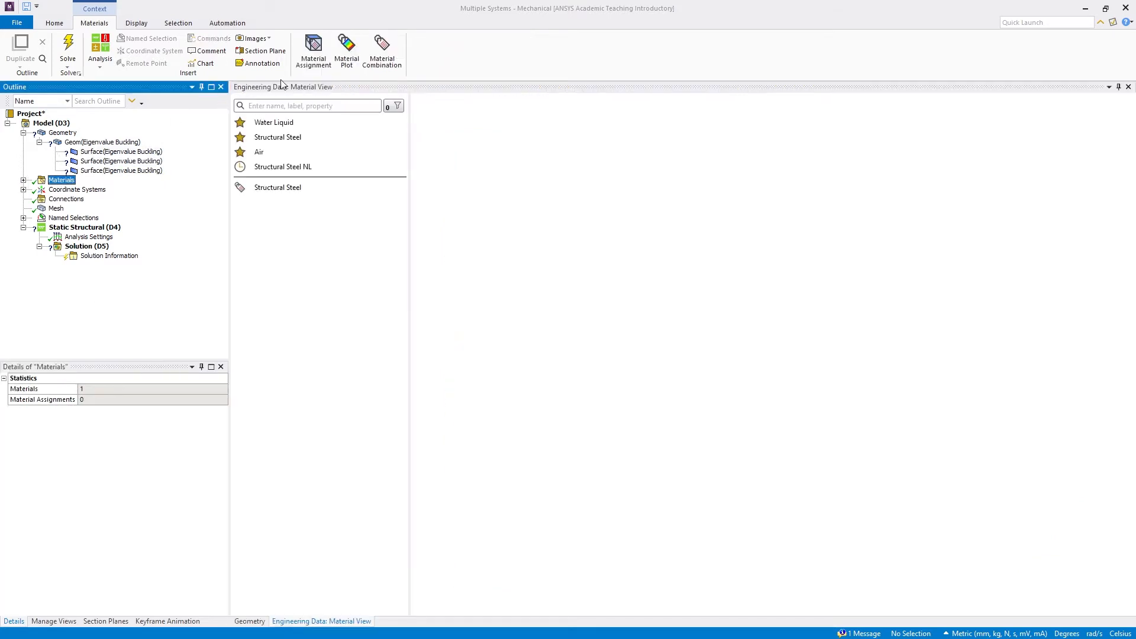
{"action": "left_click", "coordinate": [312, 50]}
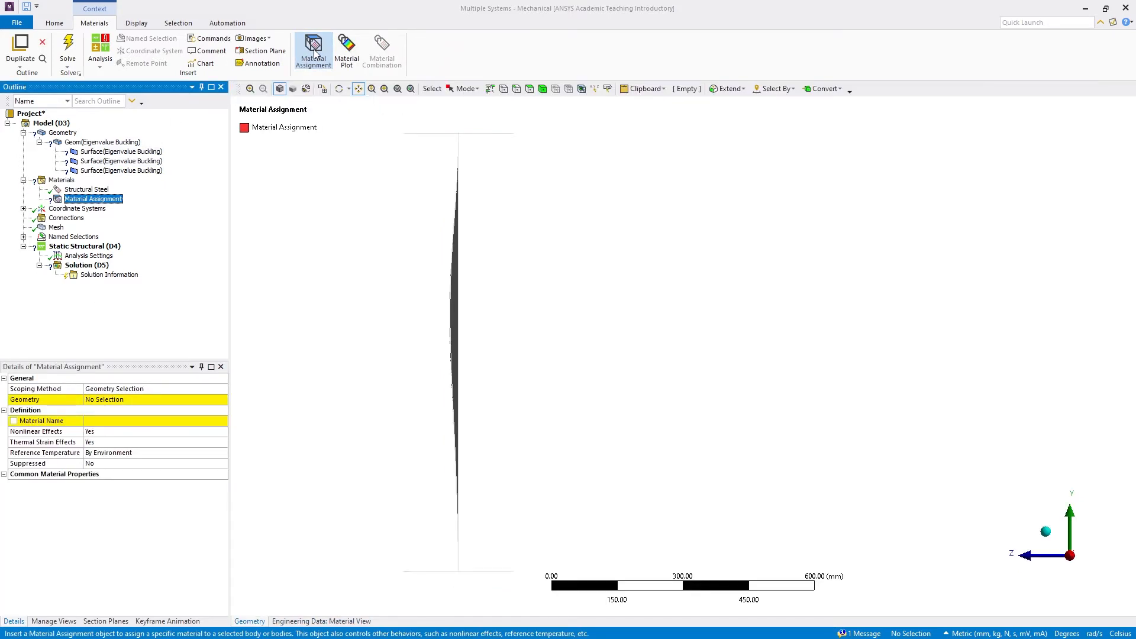
{"action": "left_click", "coordinate": [543, 89]}
{"action": "scroll", "coordinate": [415, 257], "scroll_direction": "down", "scroll_amount": 2}
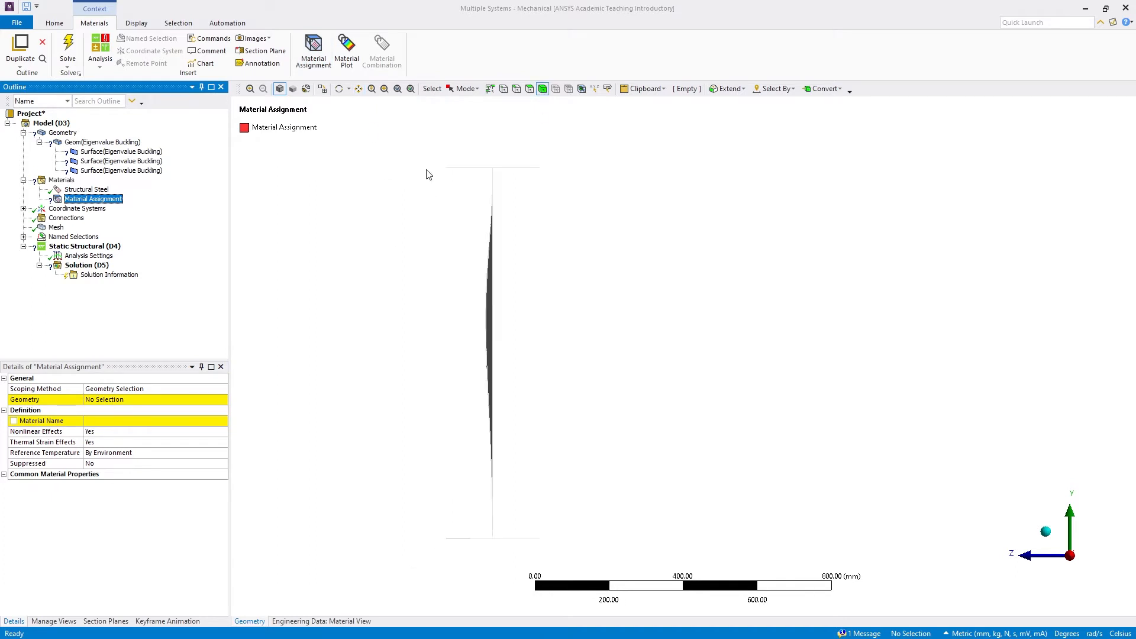
{"action": "left_click", "coordinate": [339, 88]}
{"action": "left_click_drag", "start_coordinate": [503, 249], "coordinate": [617, 282]}
{"action": "scroll", "coordinate": [627, 293], "scroll_direction": "down", "scroll_amount": 1}
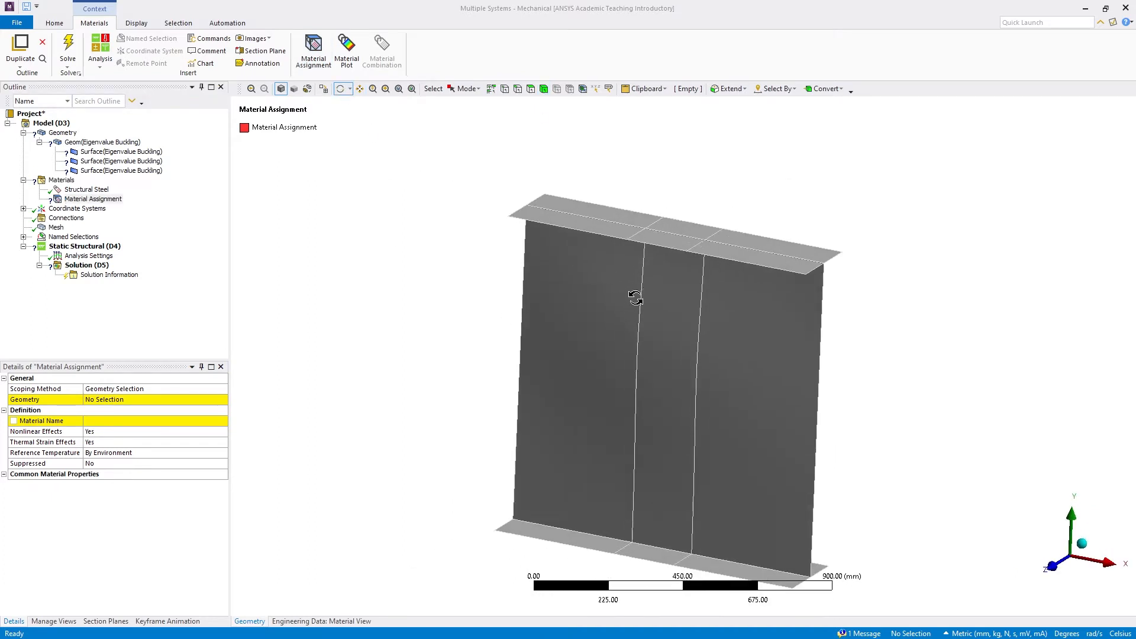
{"action": "left_click", "coordinate": [543, 89]}
{"action": "left_click", "coordinate": [590, 209]}
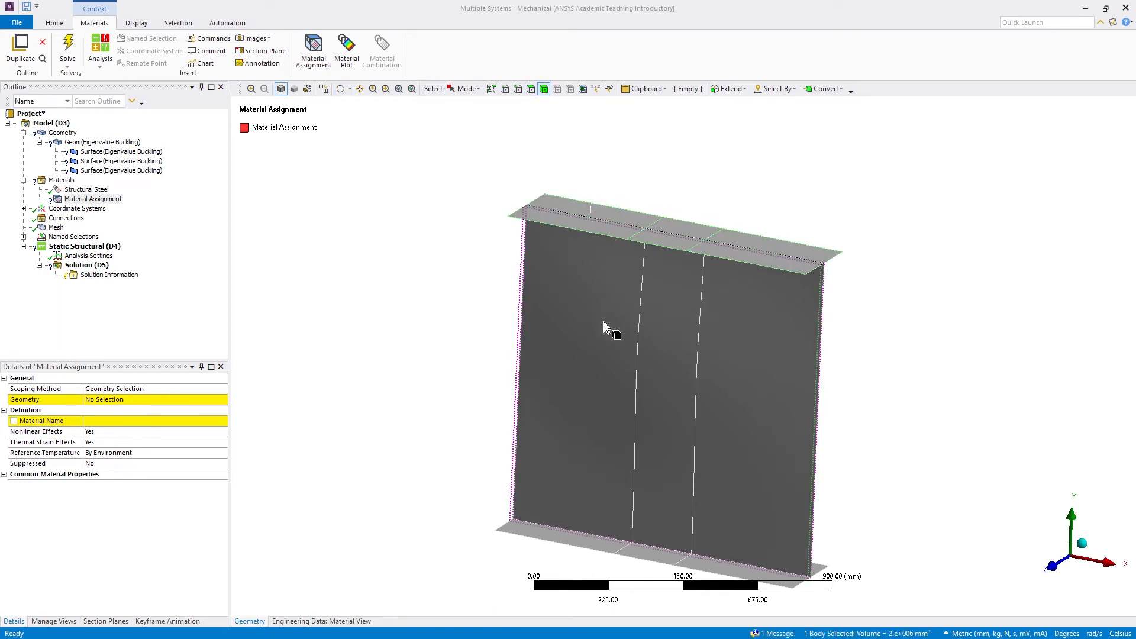
{"action": "left_click", "coordinate": [556, 535], "text": "ctrl"}
{"action": "left_click", "coordinate": [118, 399]}
{"action": "left_click", "coordinate": [114, 399]}
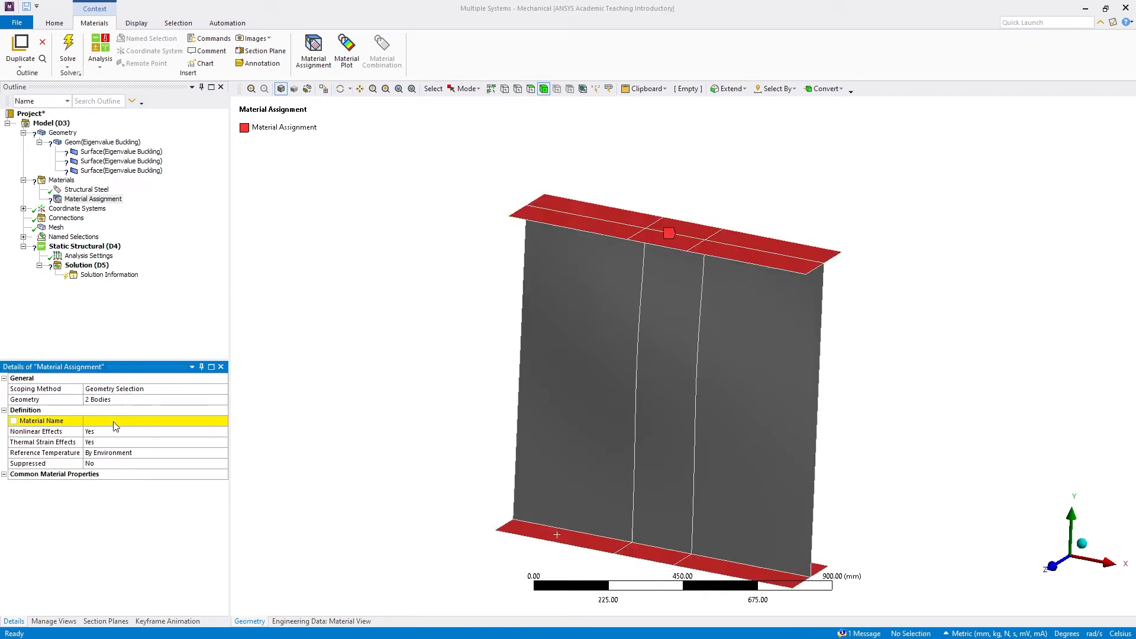
Set the material of the two-flange assignment to Structural Steel
{"action": "left_click", "coordinate": [116, 424]}
{"action": "left_click", "coordinate": [223, 420]}
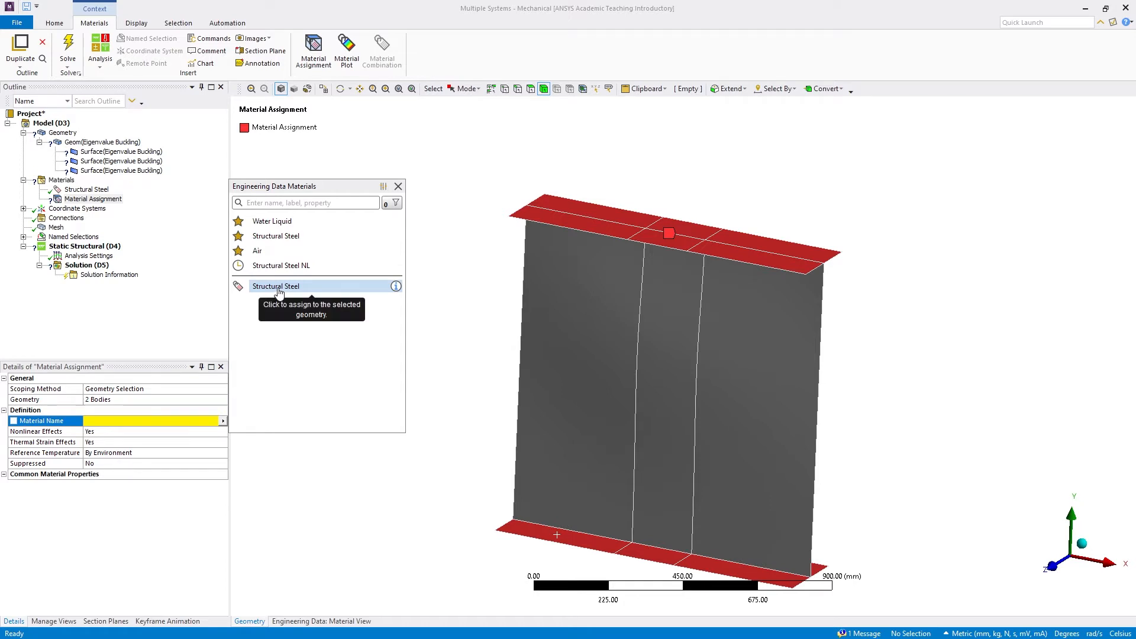
{"action": "left_click", "coordinate": [311, 288]}
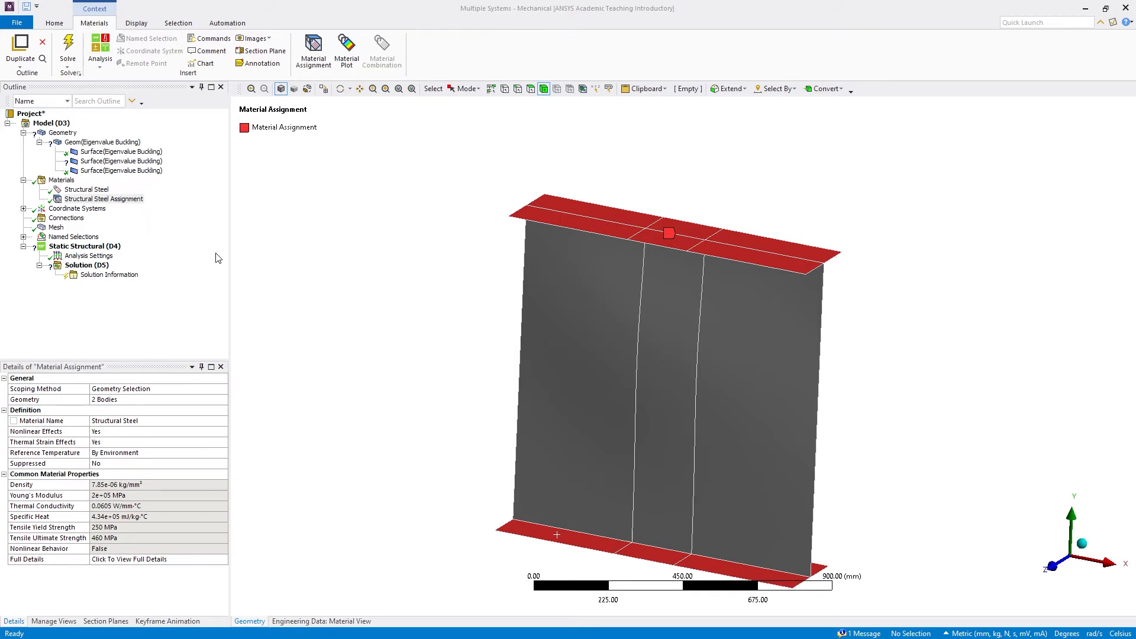
Add a second material assignment for the web body, using Structural Steel
{"action": "left_click", "coordinate": [627, 291]}
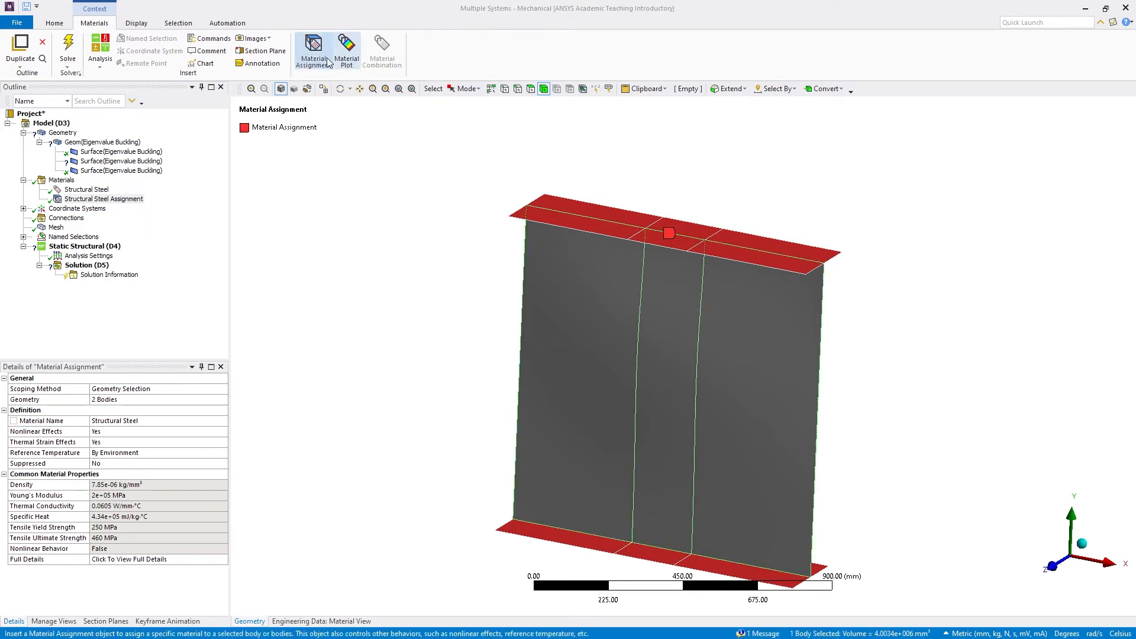
{"action": "left_click", "coordinate": [323, 56]}
{"action": "left_click", "coordinate": [223, 420]}
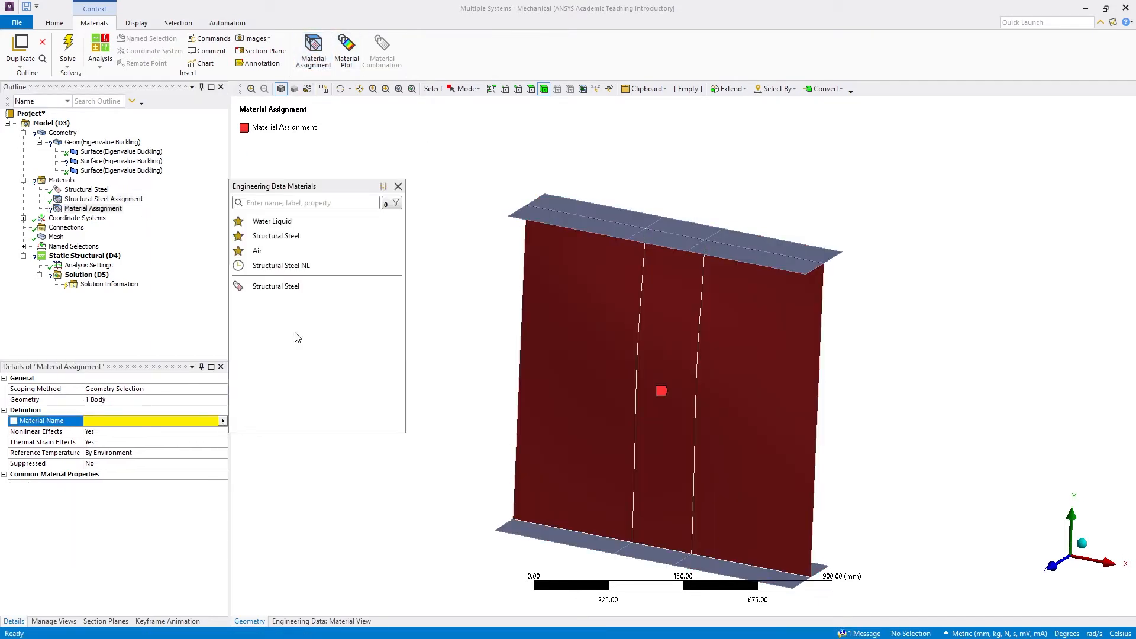
{"action": "left_click", "coordinate": [268, 290]}
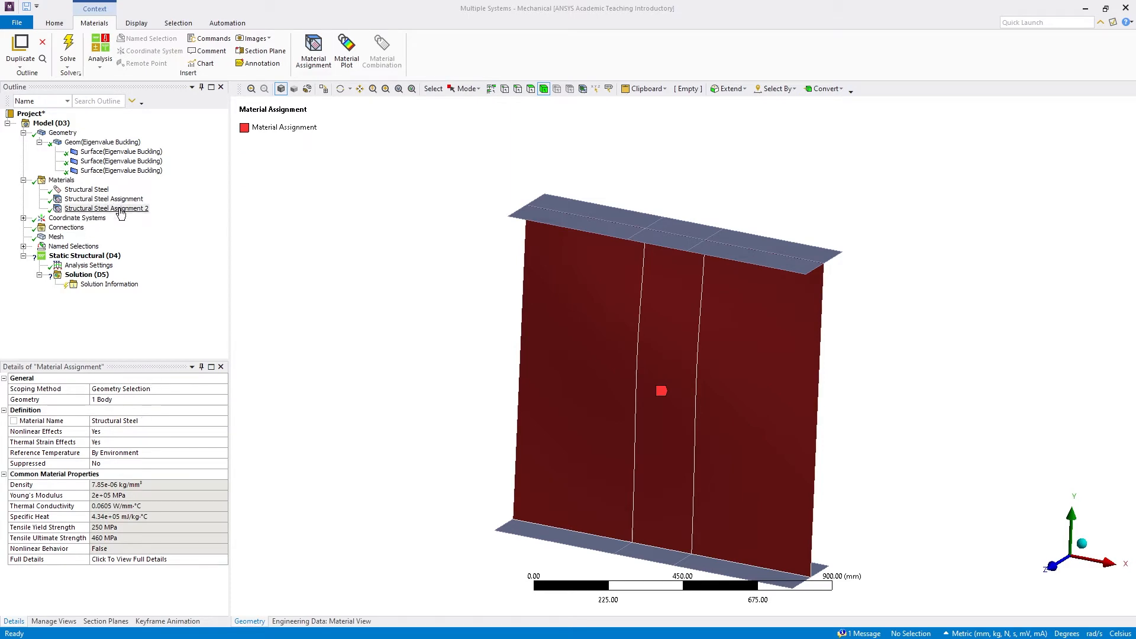
Set the imported mesh's Read Only option to No
{"action": "left_click", "coordinate": [56, 237]}
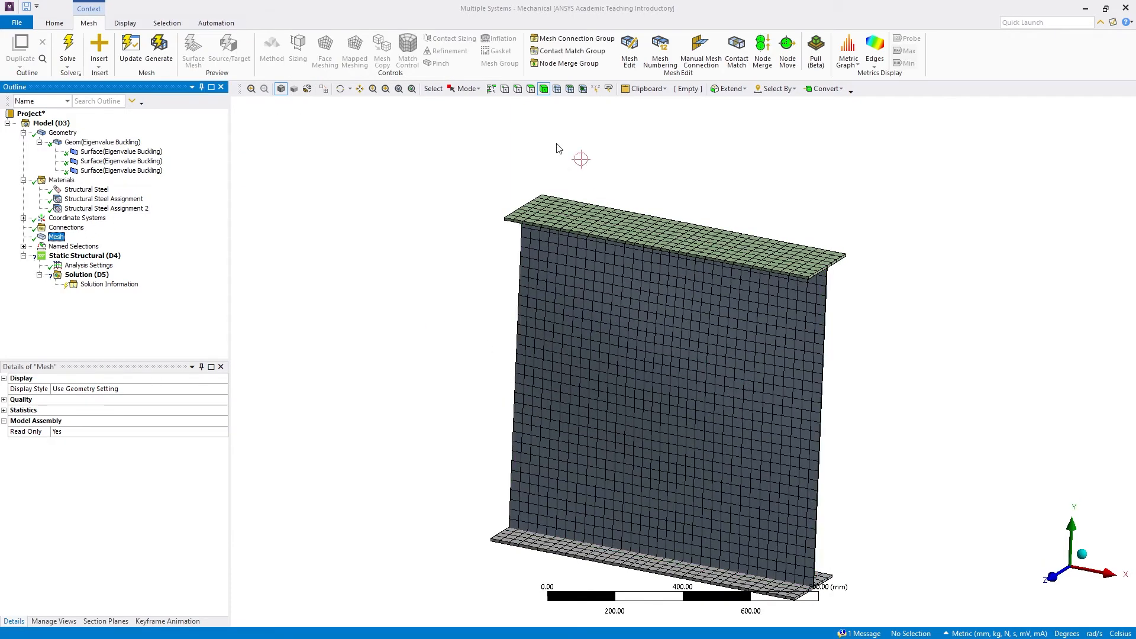
{"action": "left_click", "coordinate": [340, 88]}
{"action": "mouse_move", "coordinate": [642, 397]}
{"action": "left_mouse_down"}
{"action": "mouse_move", "coordinate": [536, 365]}
{"action": "mouse_move", "coordinate": [467, 373]}
{"action": "mouse_move", "coordinate": [631, 390]}
{"action": "left_mouse_up"}
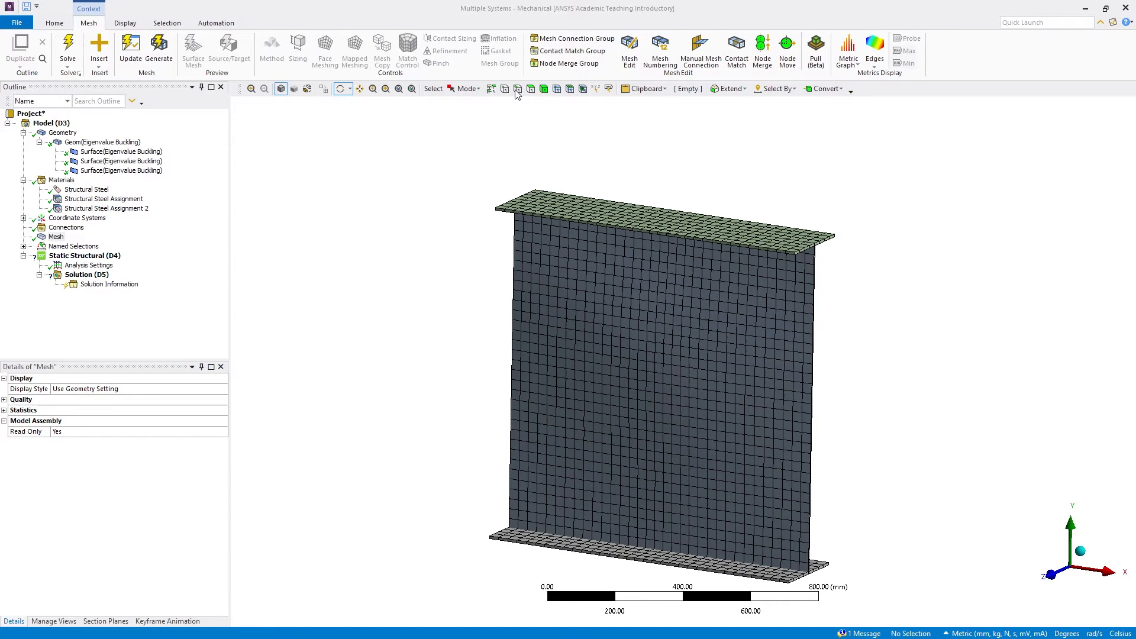
{"action": "left_click", "coordinate": [360, 91]}
{"action": "left_click_drag", "start_coordinate": [669, 334], "coordinate": [583, 303]}
{"action": "scroll", "coordinate": [566, 316], "scroll_direction": "up", "scroll_amount": 2}
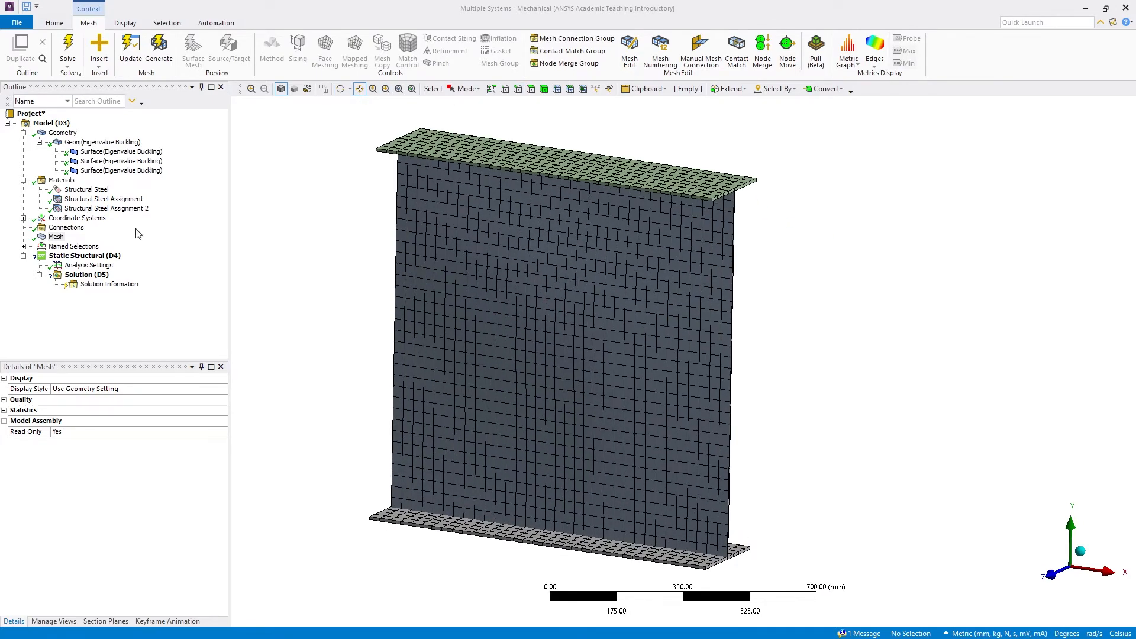
{"action": "left_click", "coordinate": [55, 237]}
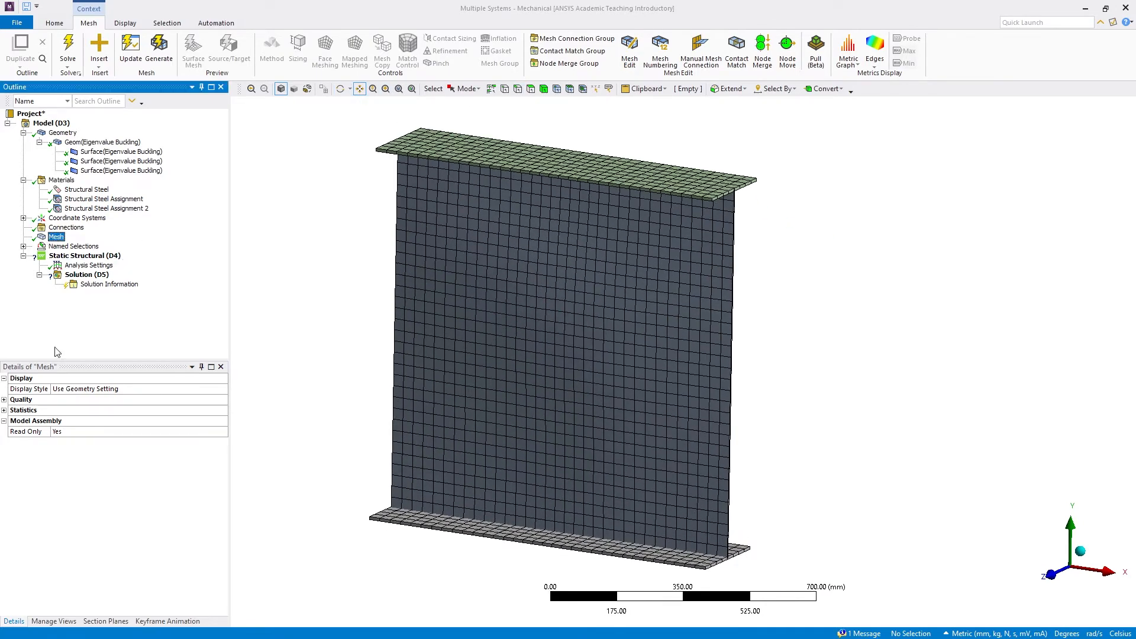
{"action": "left_click", "coordinate": [26, 432]}
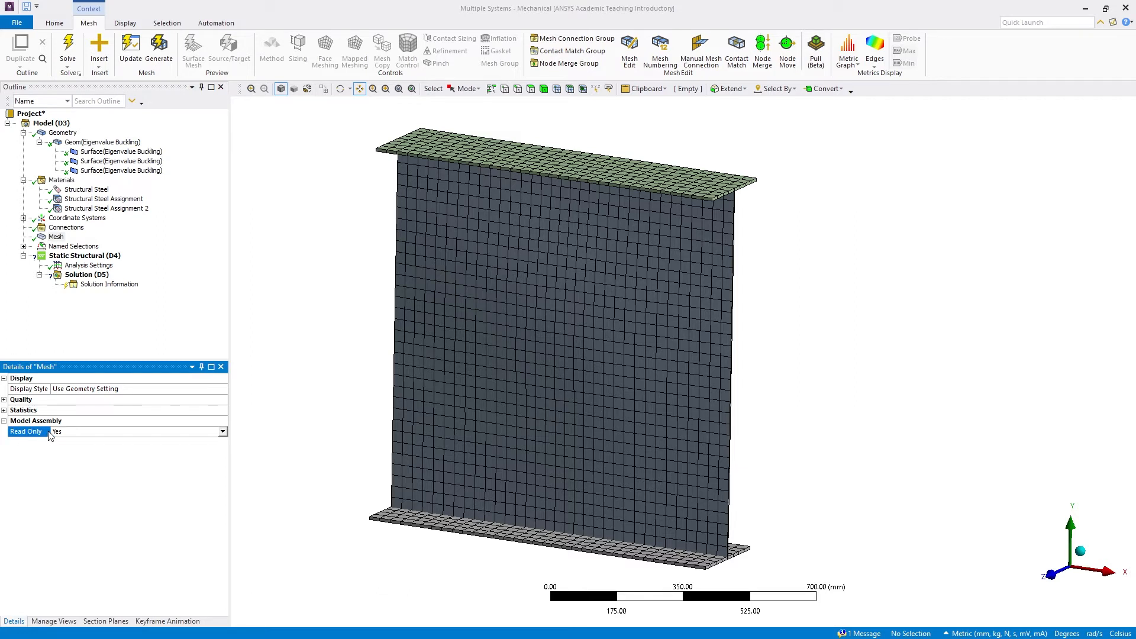
{"action": "double_click", "coordinate": [95, 435]}
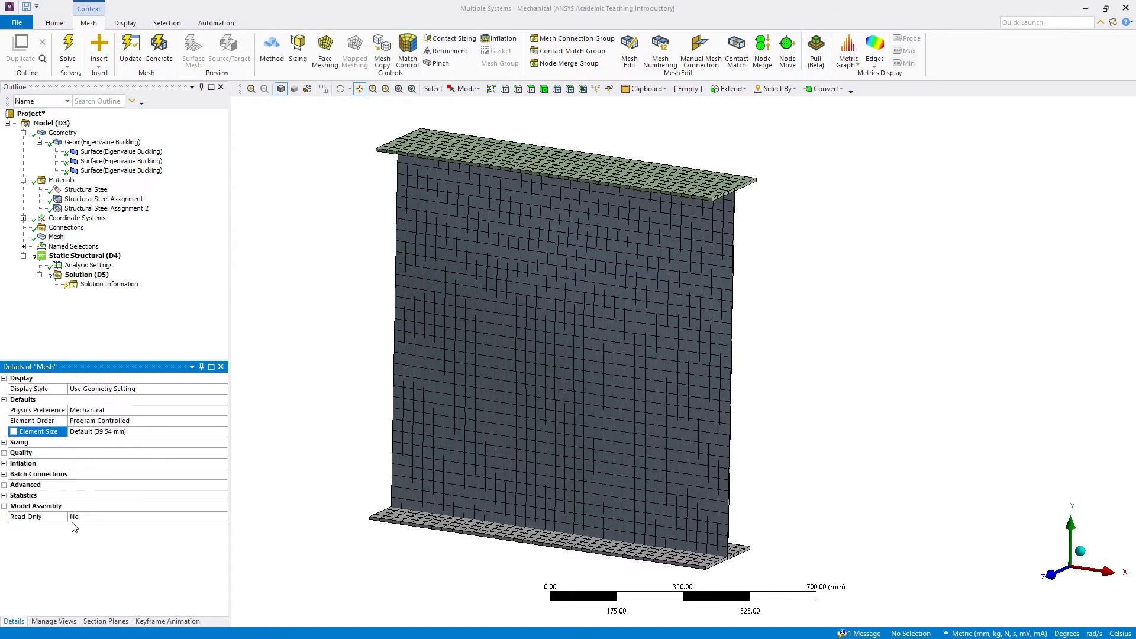
Add a mesh sizing control scoped to all three beam bodies
{"action": "left_click", "coordinate": [315, 199]}
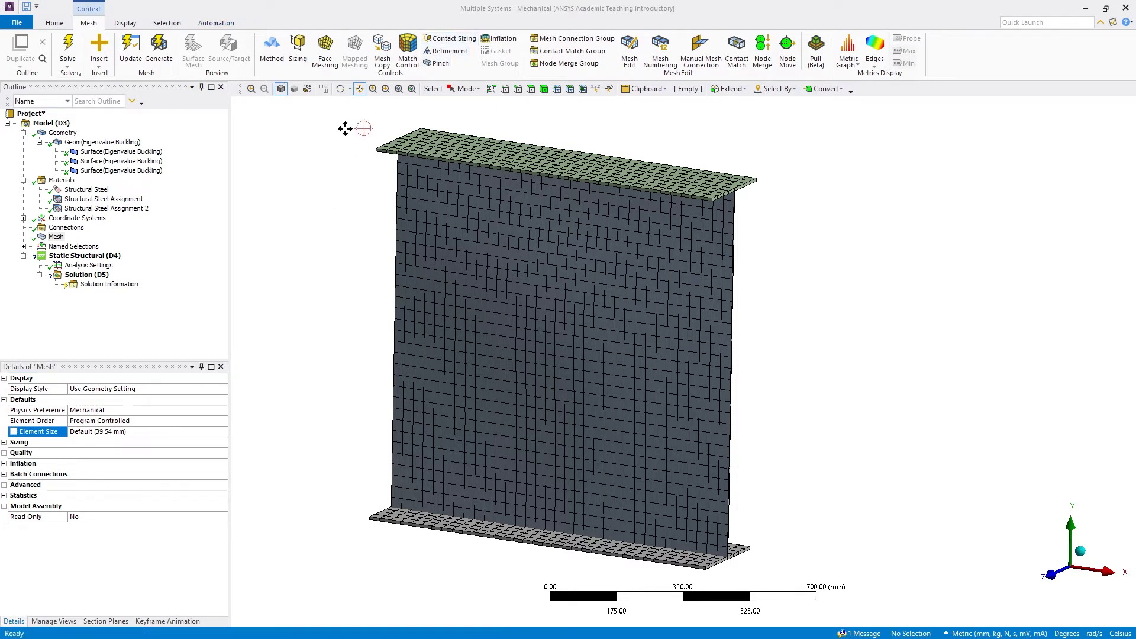
{"action": "mouse_move", "coordinate": [472, 237]}
{"action": "left_mouse_down"}
{"action": "mouse_move", "coordinate": [462, 241]}
{"action": "mouse_move", "coordinate": [477, 235]}
{"action": "left_mouse_up"}
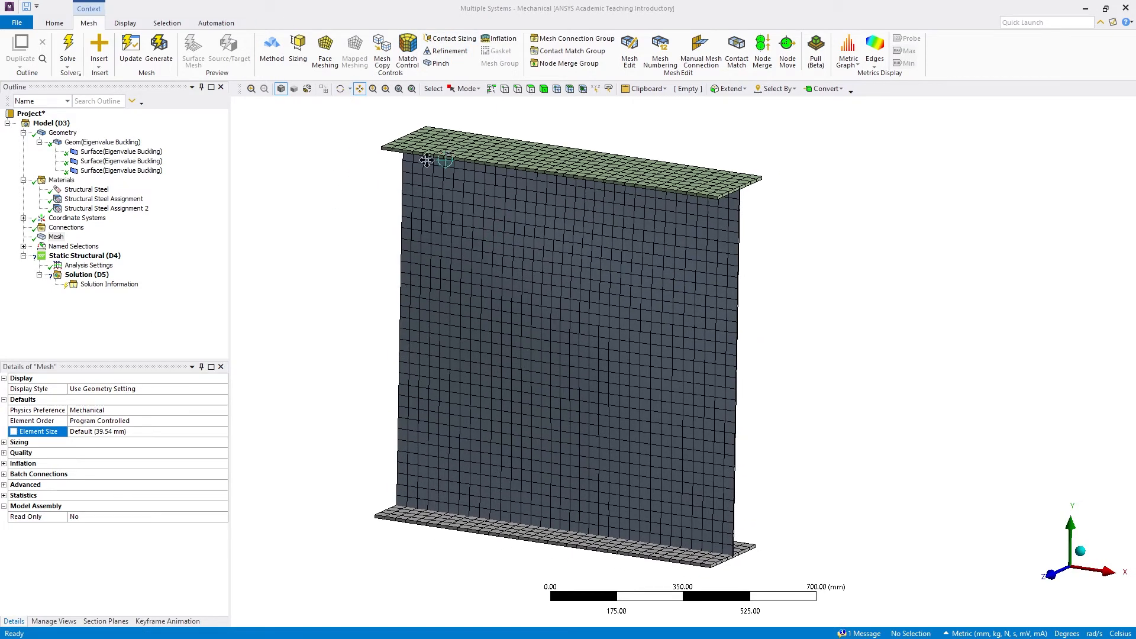
{"action": "scroll", "coordinate": [639, 308], "scroll_direction": "down", "scroll_amount": 1}
{"action": "left_click", "coordinate": [297, 49]}
{"action": "left_click", "coordinate": [544, 89]}
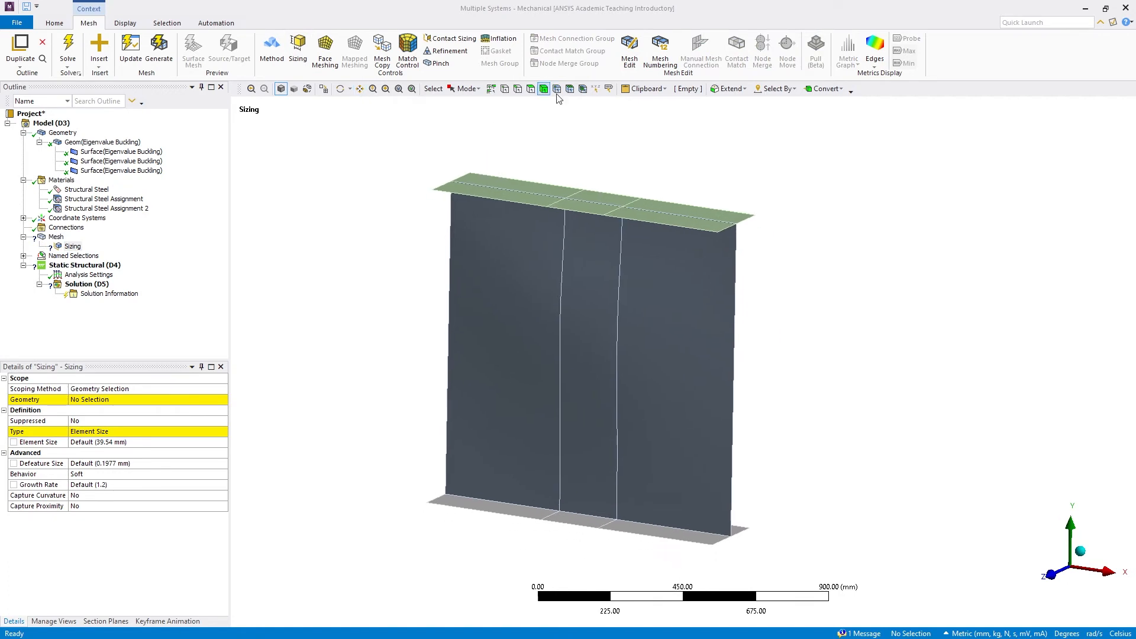
{"action": "left_click_drag", "start_coordinate": [687, 306], "coordinate": [489, 498]}
{"action": "left_click", "coordinate": [94, 400]}
{"action": "left_click", "coordinate": [97, 401]}
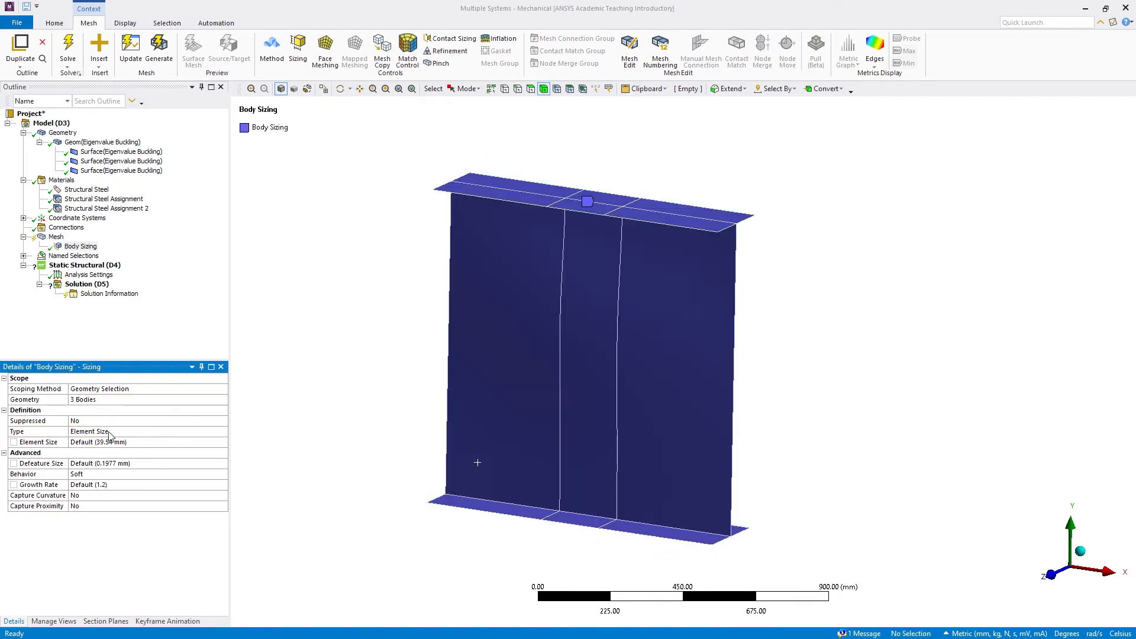
Set the body sizing's element size to 20 mm and regenerate the mesh
{"action": "left_click", "coordinate": [113, 442]}
{"action": "type", "text": "15"}
{"action": "left_click", "coordinate": [327, 390]}
{"action": "left_click", "coordinate": [99, 444]}
{"action": "key", "text": "Return"}
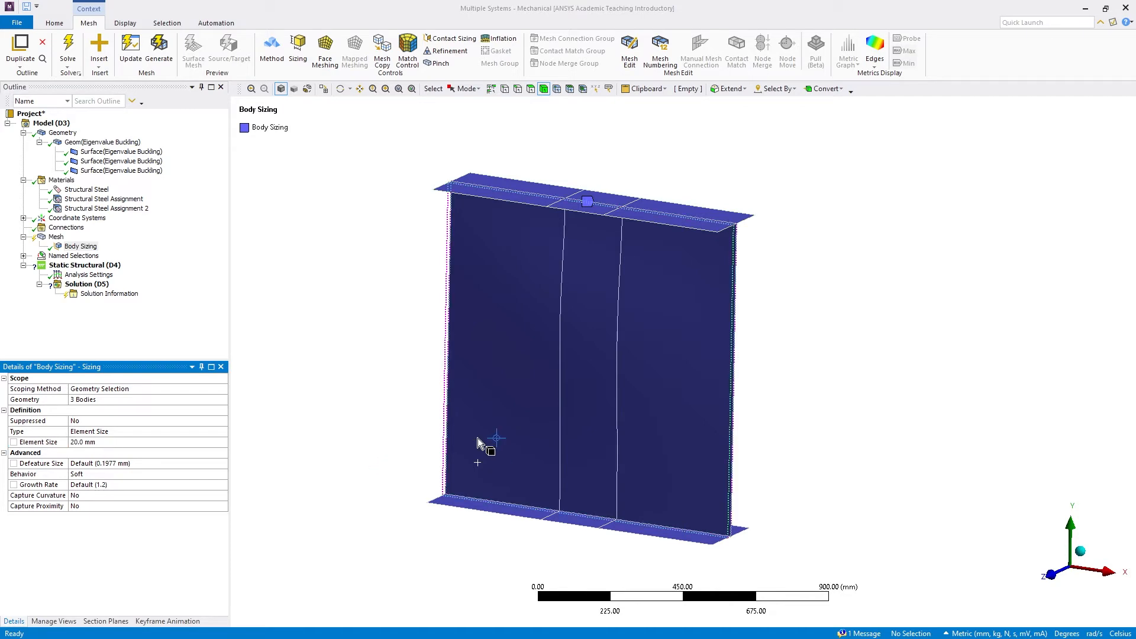
{"action": "right_click", "coordinate": [51, 238]}
{"action": "left_click", "coordinate": [85, 279]}
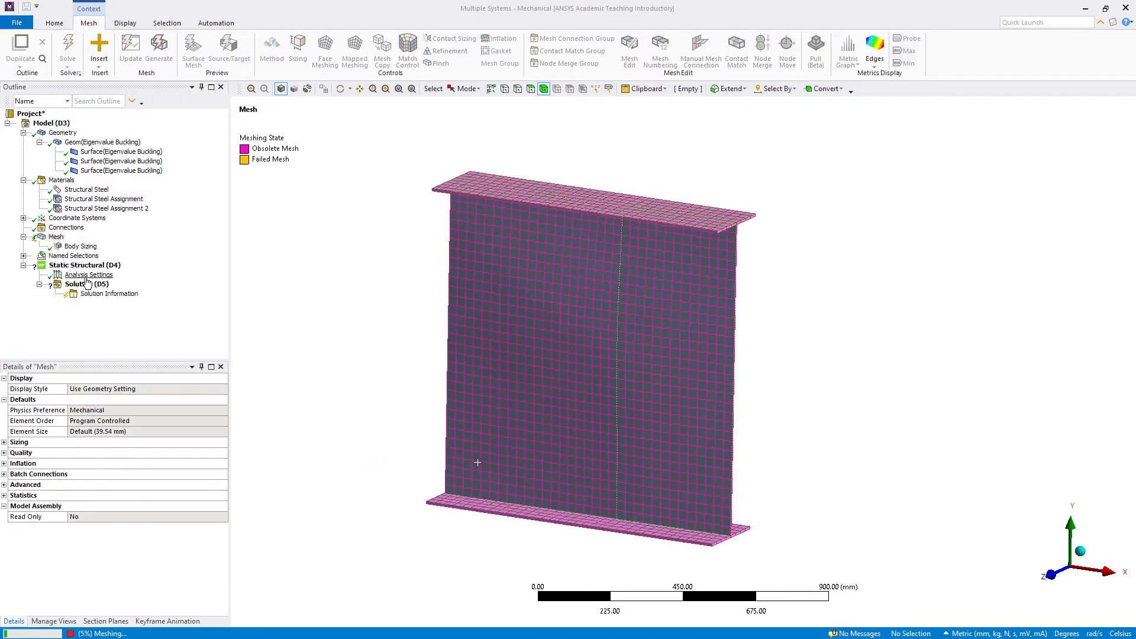
Compare the curved beam geometry with the regenerated mesh from different angles
{"action": "left_click", "coordinate": [64, 134]}
{"action": "mouse_move", "coordinate": [609, 310]}
{"action": "middle_mouse_down"}
{"action": "mouse_move", "coordinate": [381, 325]}
{"action": "mouse_move", "coordinate": [717, 317]}
{"action": "mouse_move", "coordinate": [601, 320]}
{"action": "mouse_move", "coordinate": [476, 350]}
{"action": "mouse_move", "coordinate": [532, 325]}
{"action": "mouse_move", "coordinate": [723, 393]}
{"action": "mouse_move", "coordinate": [961, 406]}
{"action": "mouse_move", "coordinate": [824, 388]}
{"action": "mouse_move", "coordinate": [274, 383]}
{"action": "middle_mouse_up"}
{"action": "left_click", "coordinate": [55, 238]}
{"action": "scroll", "coordinate": [646, 377], "scroll_direction": "down", "scroll_amount": 3}
{"action": "middle_click_drag", "start_coordinate": [647, 378], "coordinate": [694, 367]}
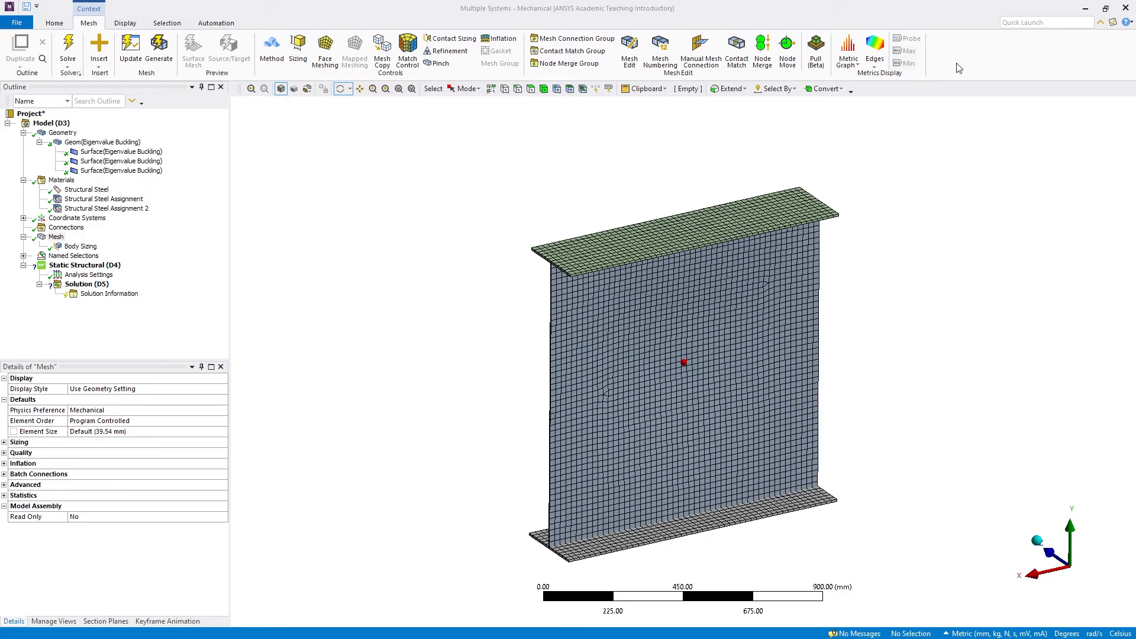
Switch to the Workbench project and open the Setup of Imperfeccion Modo 2 in Mechanical
{"action": "left_click", "coordinate": [1086, 9]}
{"action": "left_click", "coordinate": [618, 306]}
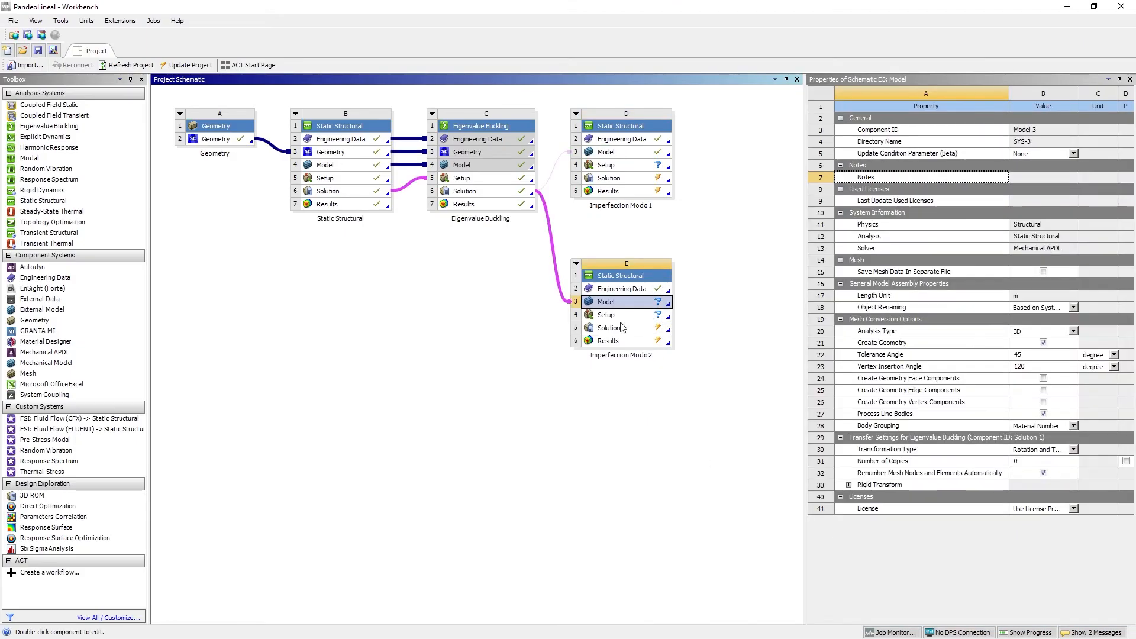
{"action": "left_click", "coordinate": [619, 315]}
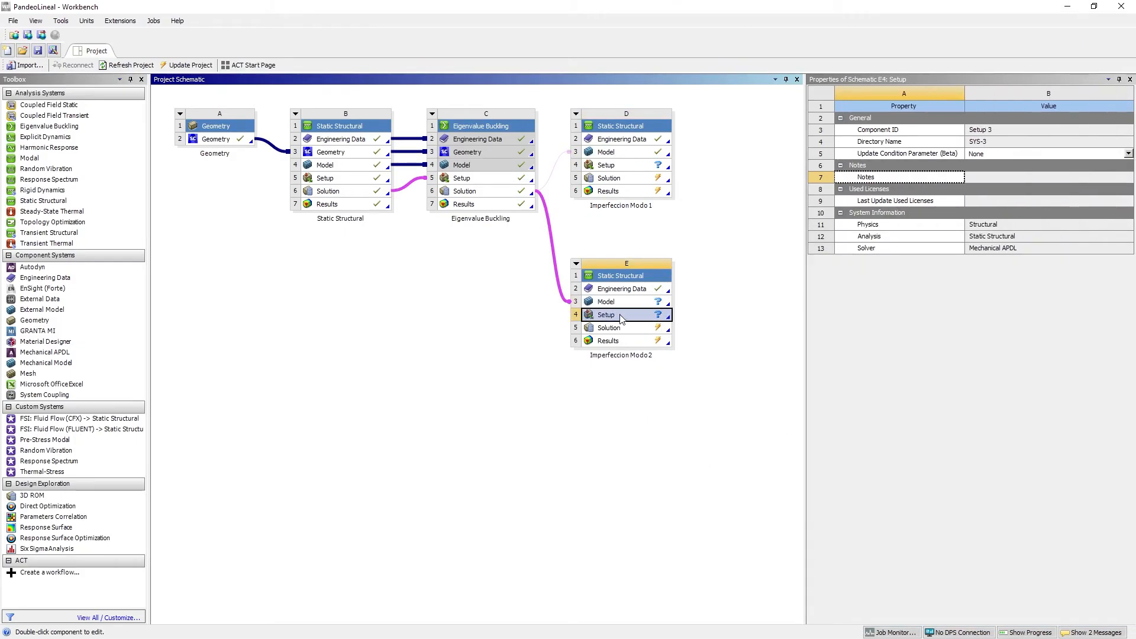
{"action": "double_click", "coordinate": [622, 320]}
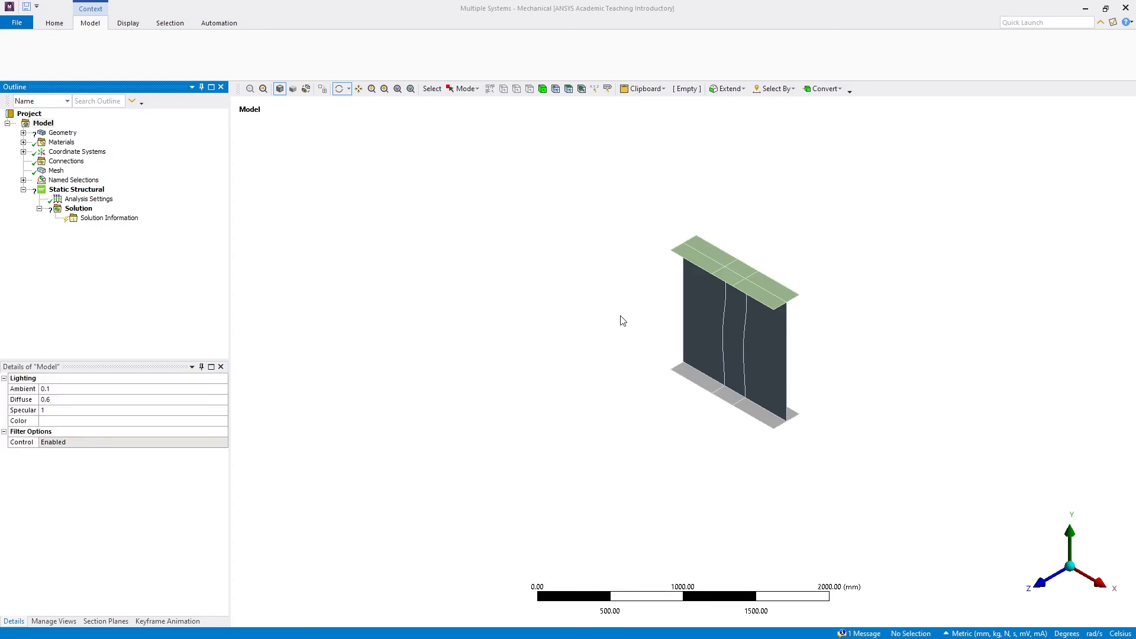
Examine the mode 2 curvature of the beam's web at an angle, in both the geometry and the imported mesh
{"action": "scroll", "coordinate": [763, 287], "scroll_direction": "up", "scroll_amount": 2}
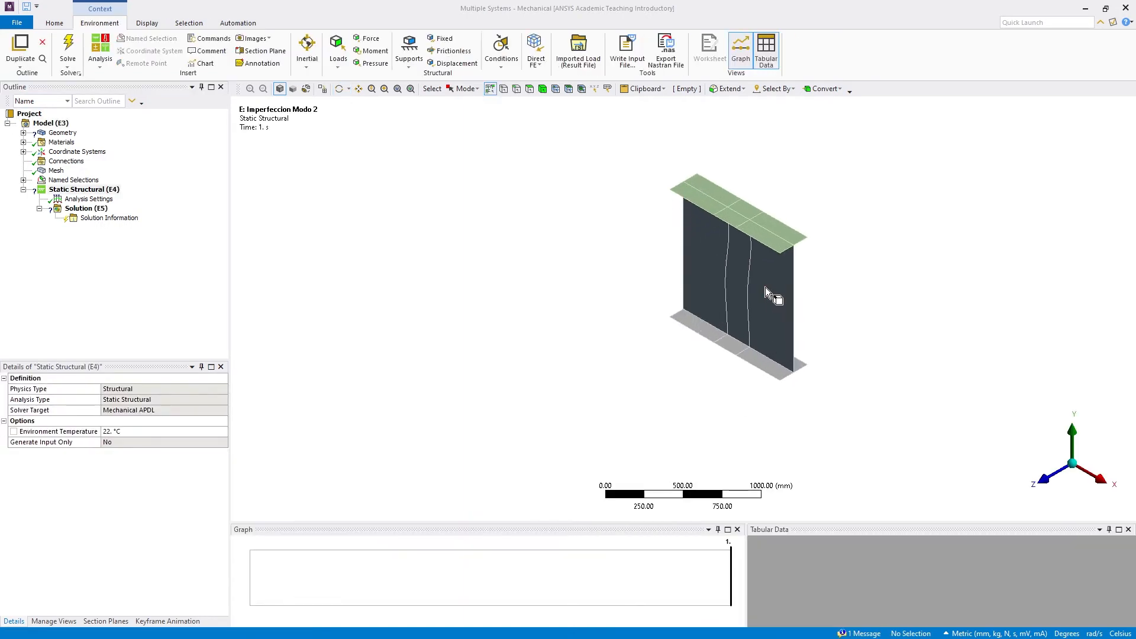
{"action": "left_click", "coordinate": [338, 90]}
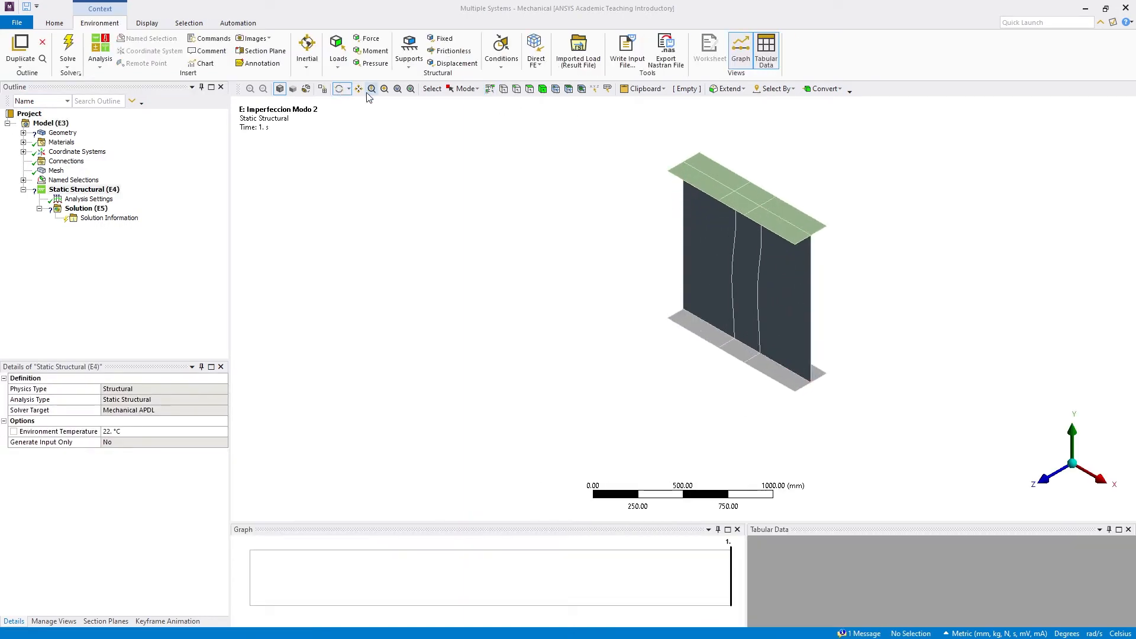
{"action": "left_click", "coordinate": [359, 90]}
{"action": "left_click_drag", "start_coordinate": [730, 313], "coordinate": [527, 359]}
{"action": "scroll", "coordinate": [561, 333], "scroll_direction": "up", "scroll_amount": 2}
{"action": "scroll", "coordinate": [561, 334], "scroll_direction": "up", "scroll_amount": 1}
{"action": "left_click_drag", "start_coordinate": [561, 325], "coordinate": [579, 306]}
{"action": "left_click", "coordinate": [339, 88]}
{"action": "left_click_drag", "start_coordinate": [460, 286], "coordinate": [514, 233]}
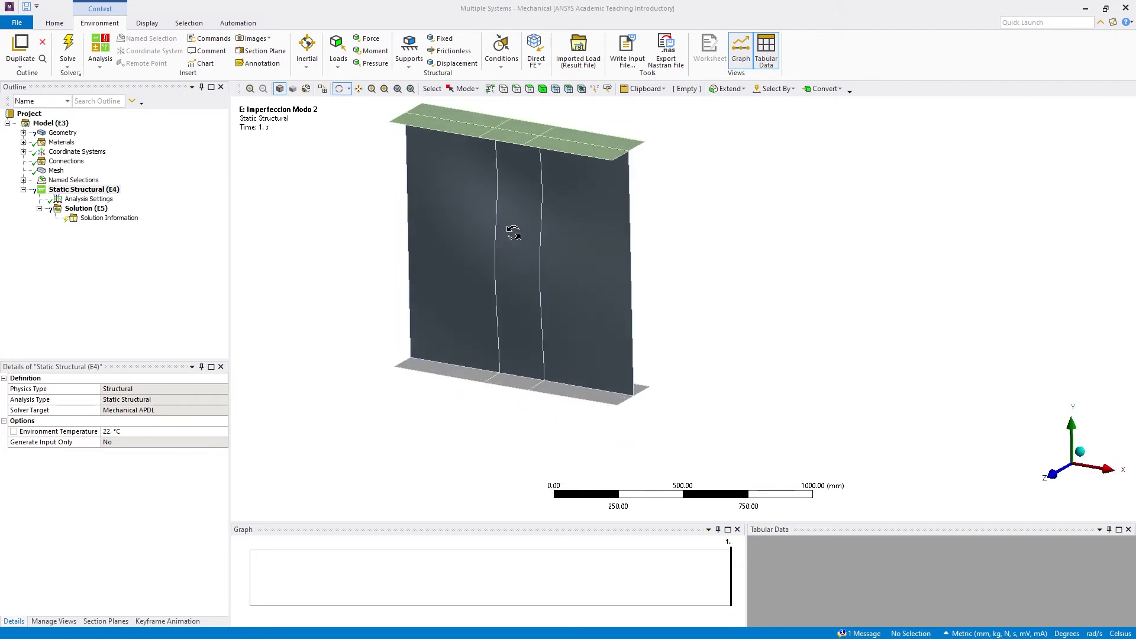
{"action": "left_click", "coordinate": [54, 170]}
{"action": "left_click_drag", "start_coordinate": [342, 216], "coordinate": [547, 337]}
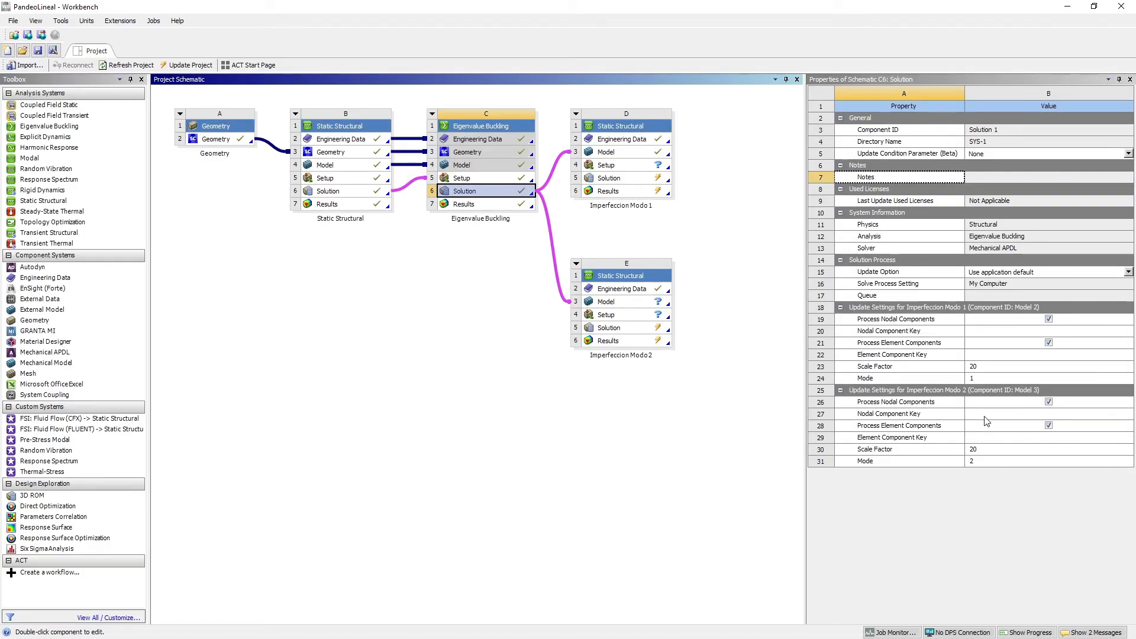
In Workbench, review the scale factor and mode settings that the Eigenvalue Buckling Solution passes to both Imperfeccion systems
{"action": "left_click", "coordinate": [978, 451]}
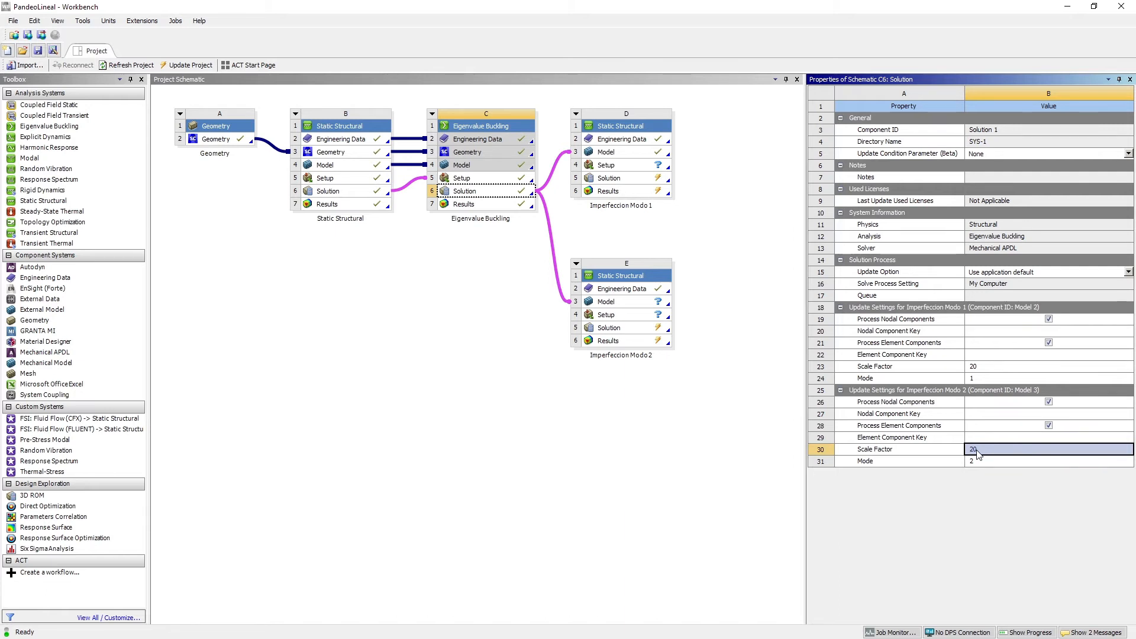
{"action": "left_click", "coordinate": [993, 366]}
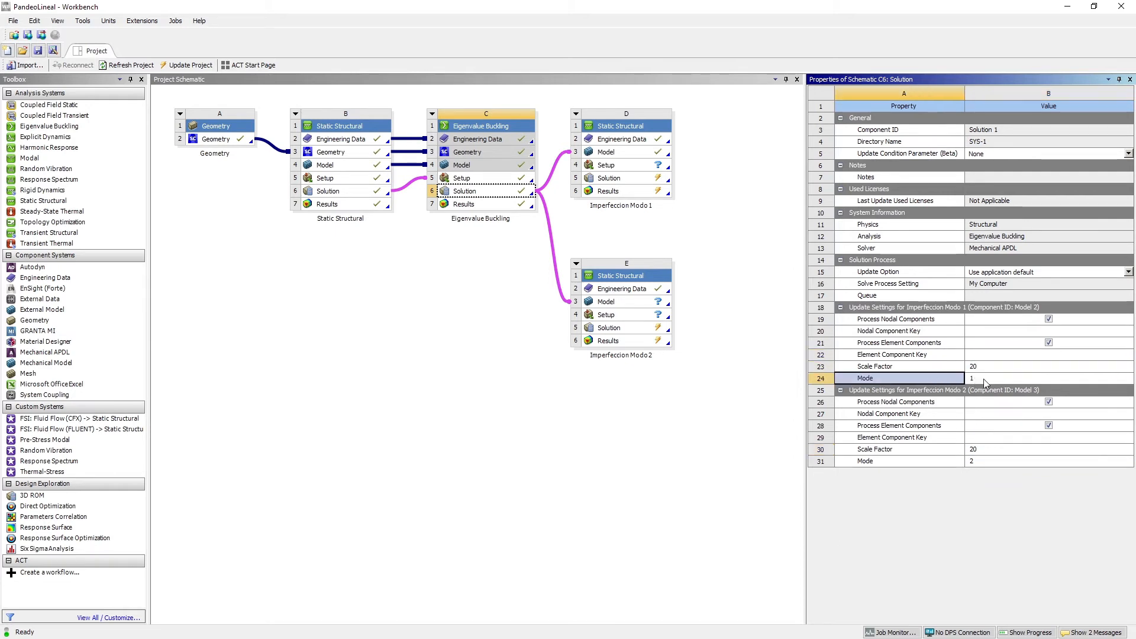
{"action": "left_click", "coordinate": [957, 462]}
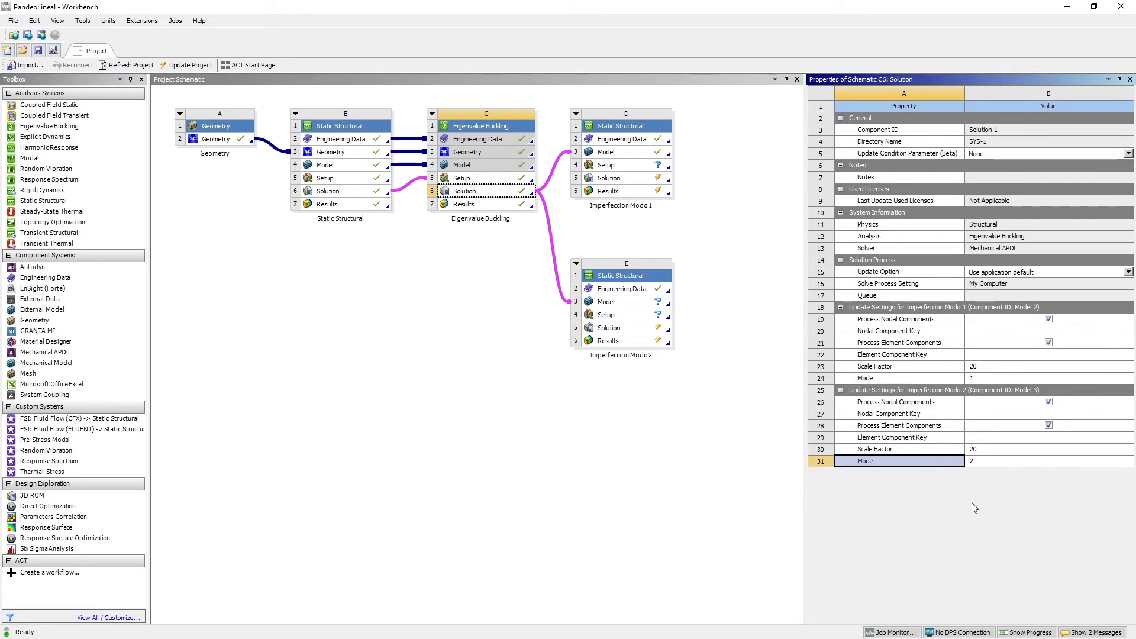
Check which actions are available for the links from the Eigenvalue Buckling Solution to the Models of Imperfeccion Modo 1 and Modo 2
{"action": "left_click", "coordinate": [554, 171]}
{"action": "right_click", "coordinate": [555, 171]}
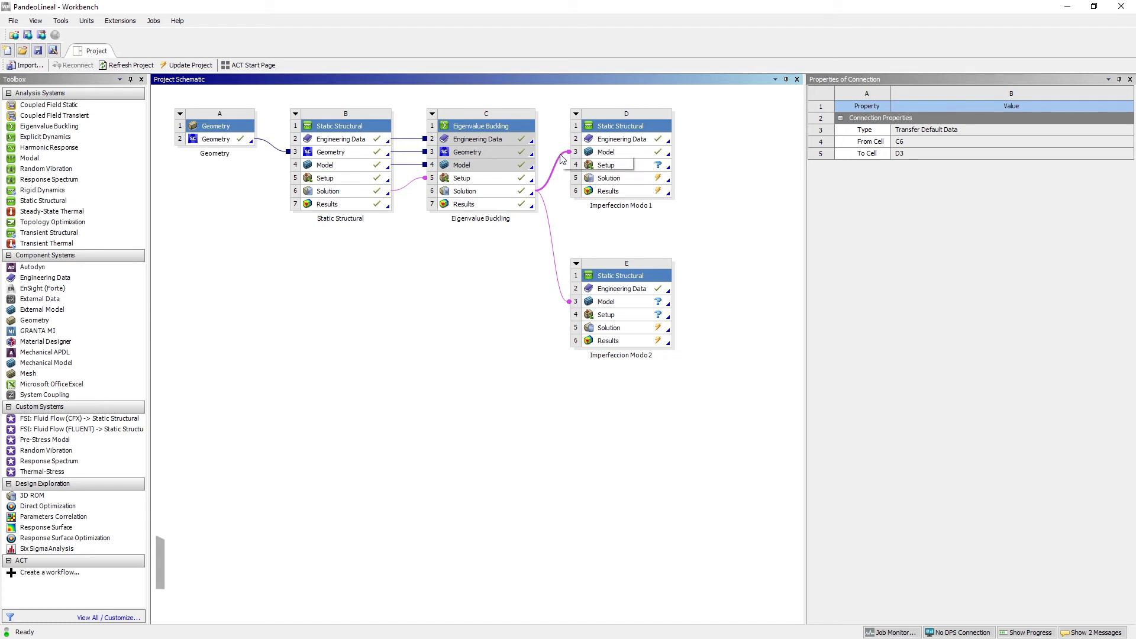
{"action": "left_click", "coordinate": [563, 197]}
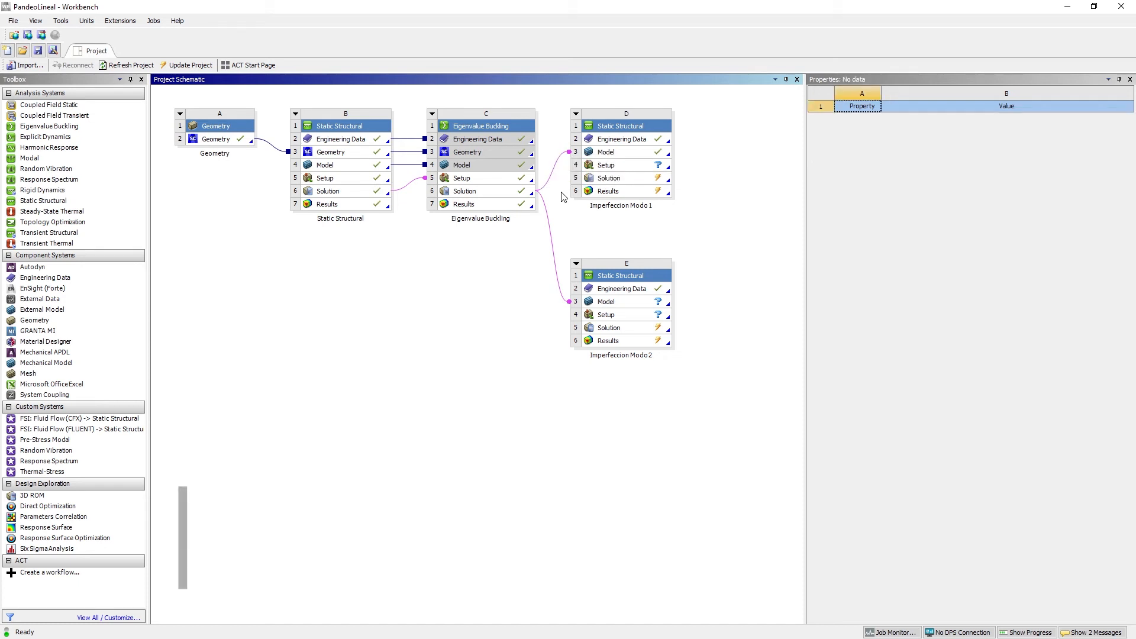
{"action": "left_click", "coordinate": [549, 244]}
{"action": "right_click", "coordinate": [550, 245]}
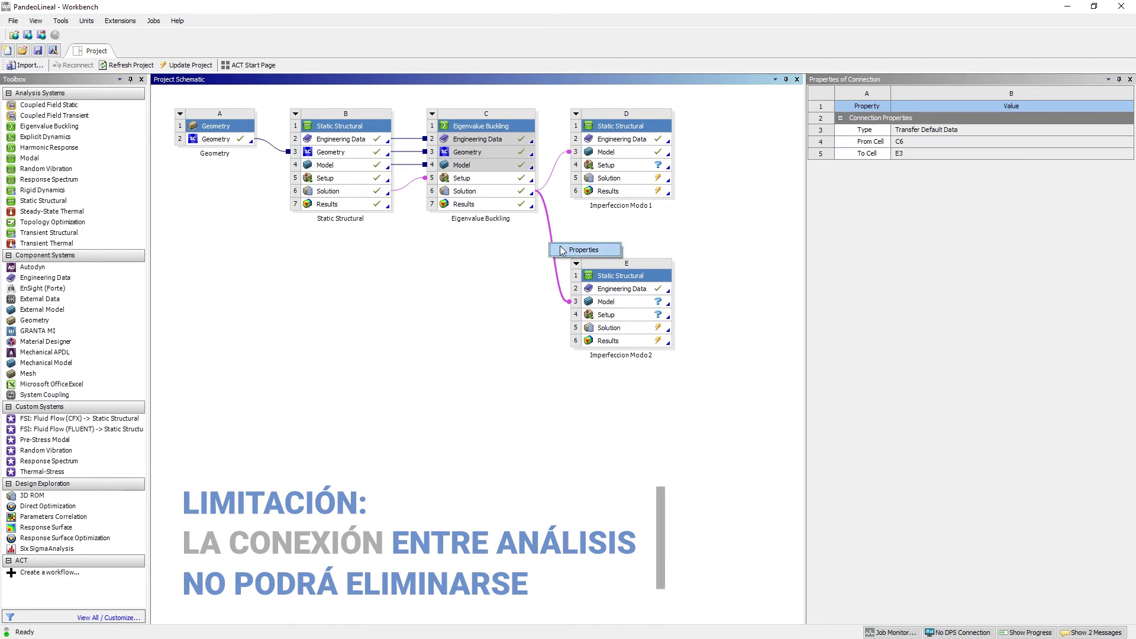
{"action": "left_click", "coordinate": [558, 225]}
Compare the actions available for the Static Structural–Eigenvalue Buckling Solution-to-Setup link with those of the Imperfeccion Modo 2 link
{"action": "left_click", "coordinate": [408, 185]}
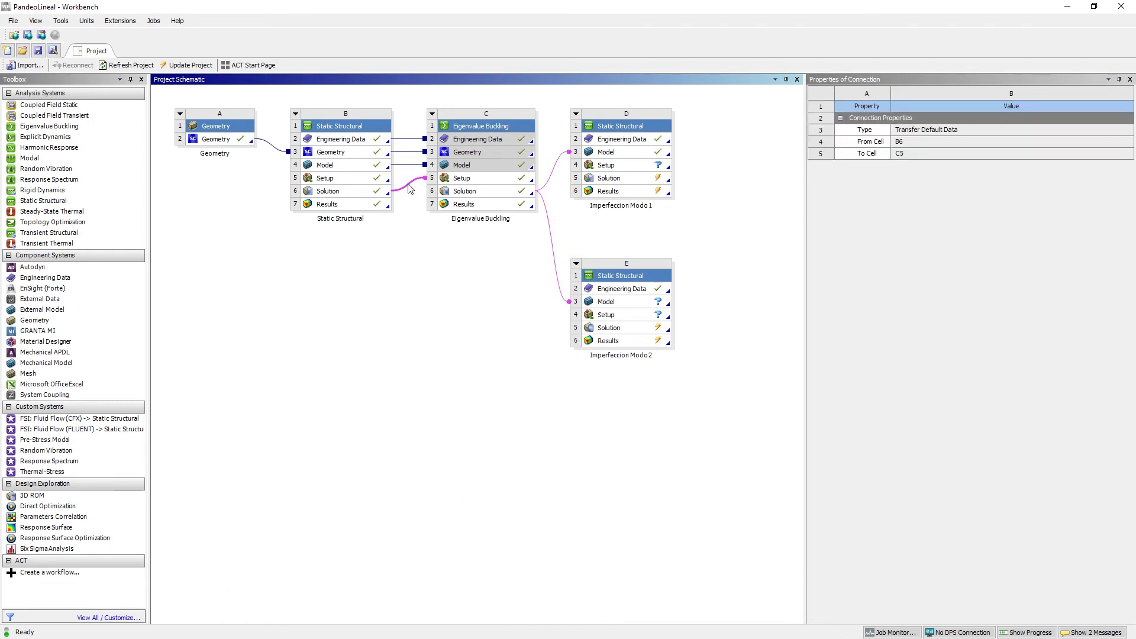
{"action": "right_click", "coordinate": [408, 185]}
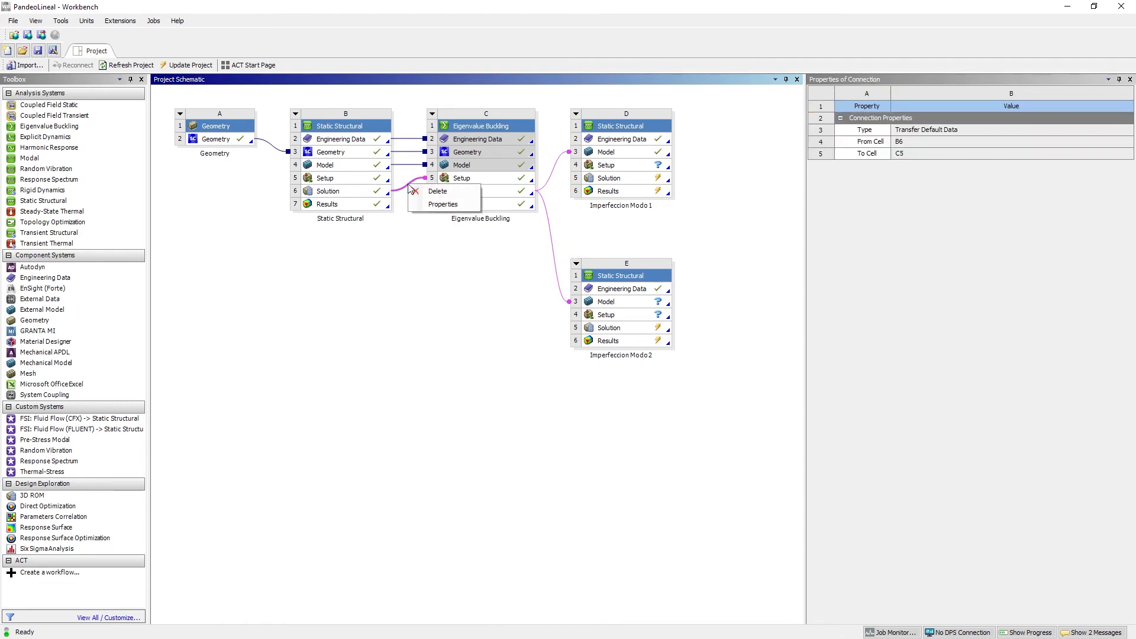
{"action": "left_click", "coordinate": [521, 283]}
{"action": "left_click", "coordinate": [555, 242]}
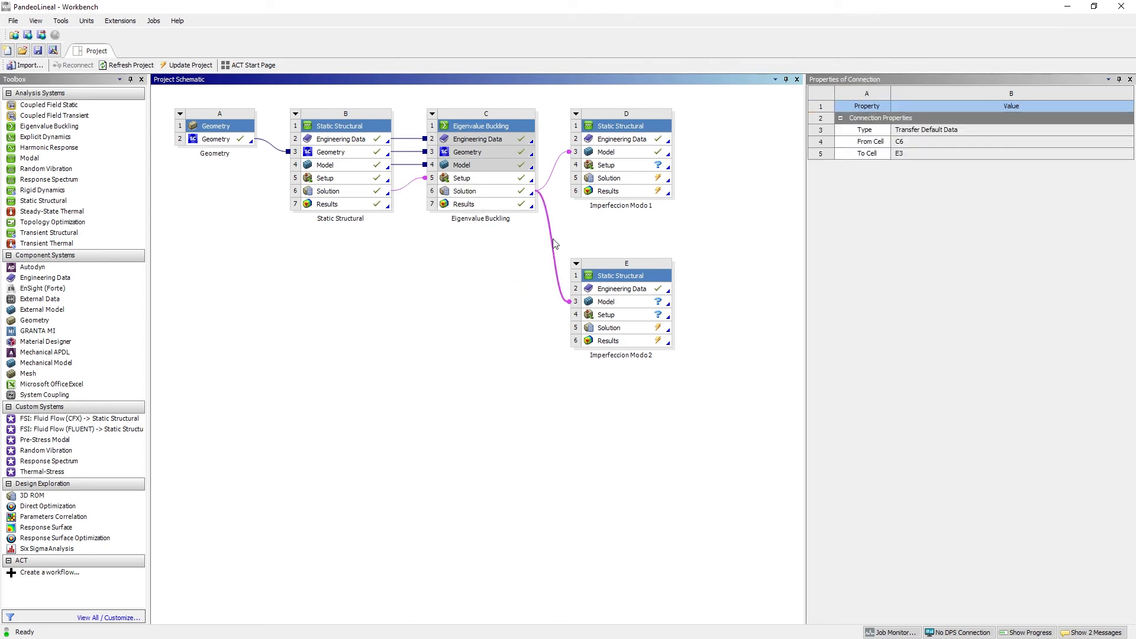
{"action": "right_click", "coordinate": [554, 240]}
{"action": "left_click", "coordinate": [602, 231]}
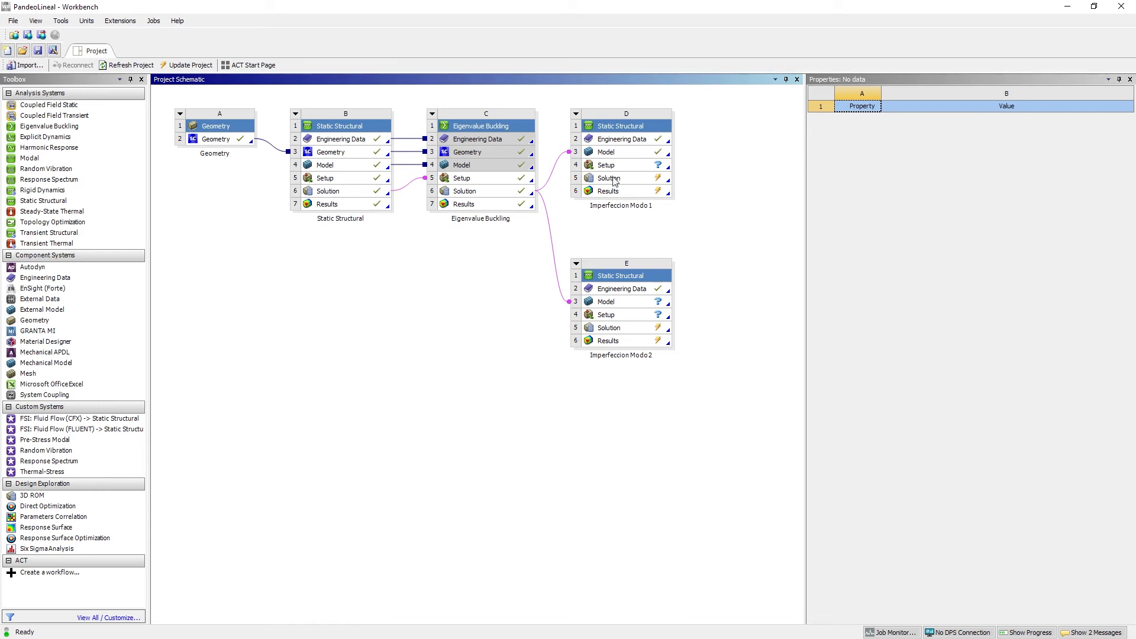
Open the Solution of Imperfeccion Modo 1 in Mechanical and display the beam's mesh viewed along the X axis
{"action": "double_click", "coordinate": [614, 180]}
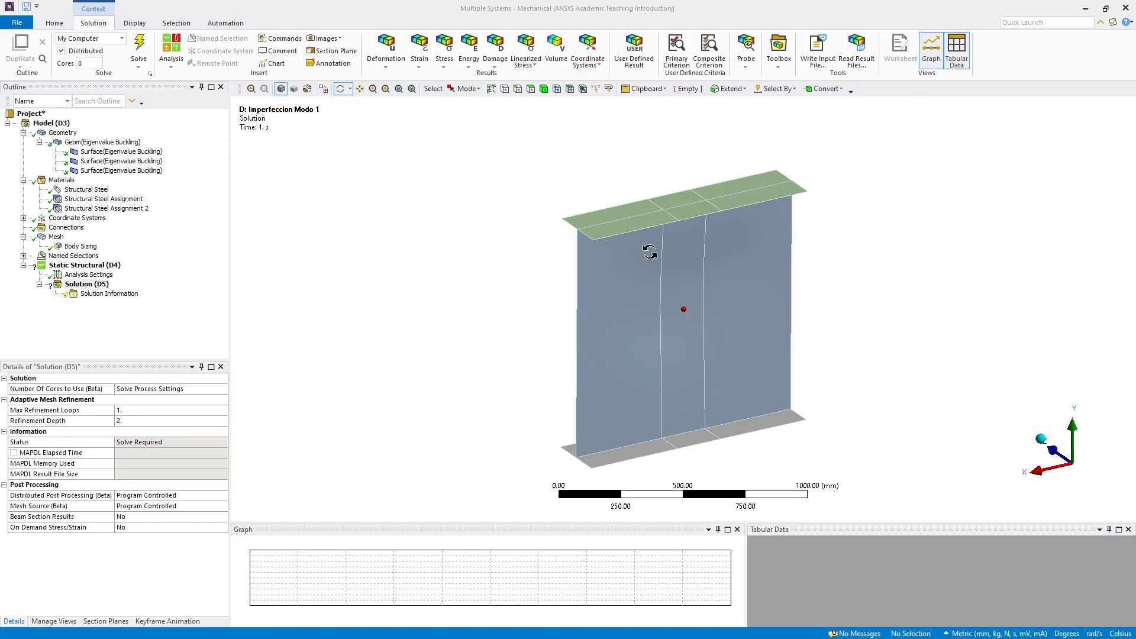
{"action": "left_click", "coordinate": [57, 237]}
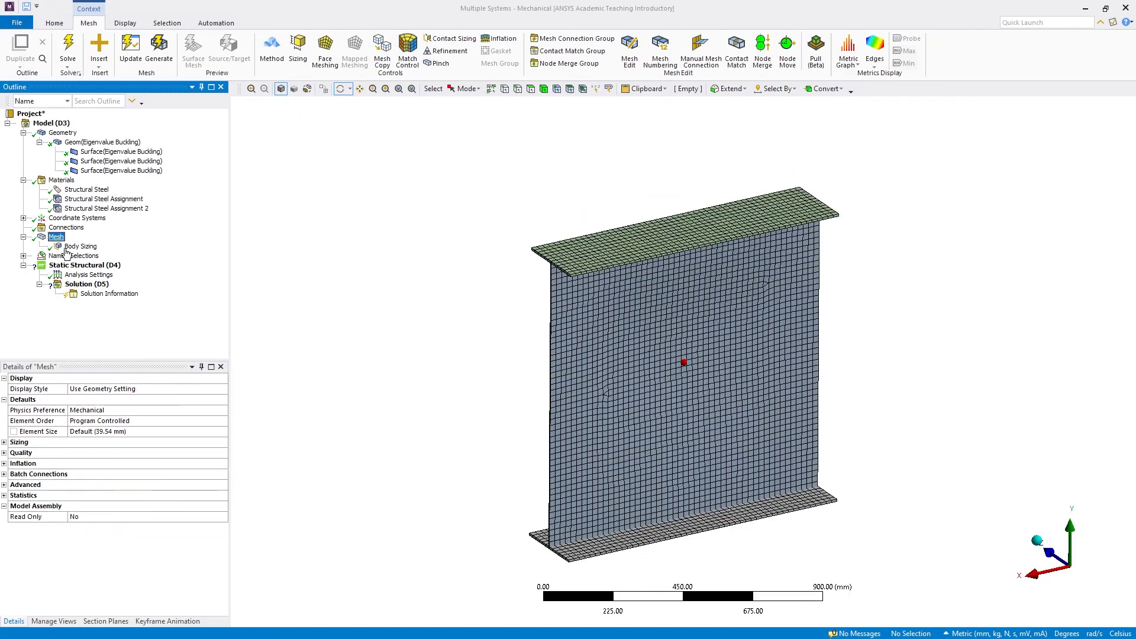
{"action": "left_click", "coordinate": [1029, 575]}
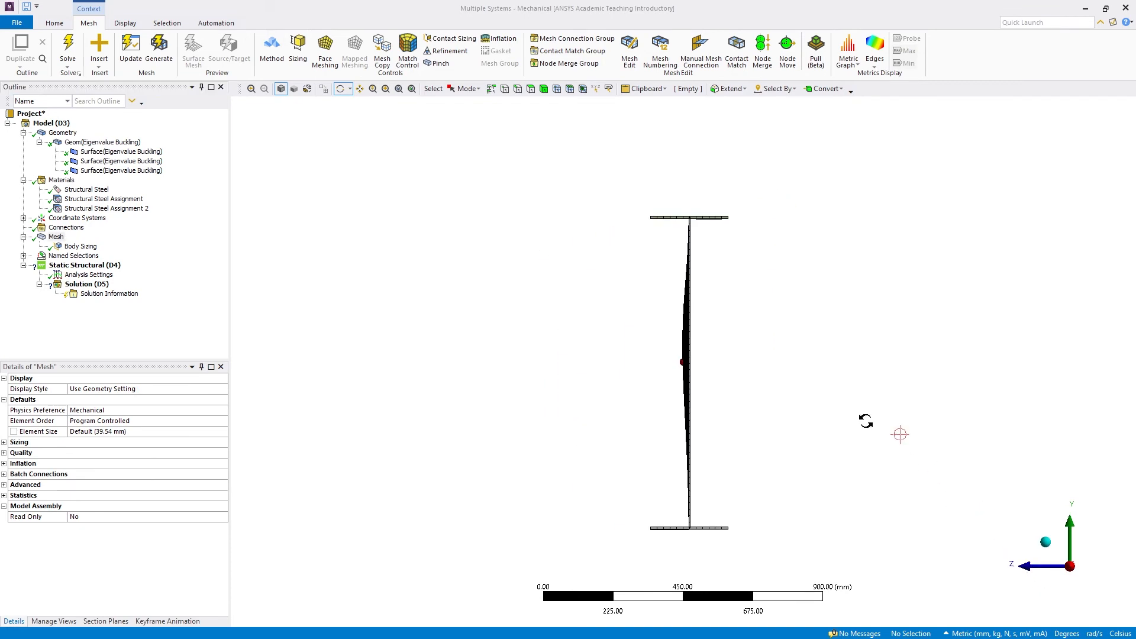
Examine the beam's upper flange mesh up close in the end view for deformation carried over from buckling mode 1
{"action": "left_click", "coordinate": [359, 89]}
{"action": "left_click_drag", "start_coordinate": [743, 219], "coordinate": [704, 444]}
{"action": "scroll", "coordinate": [674, 356], "scroll_direction": "up", "scroll_amount": 3}
{"action": "scroll", "coordinate": [573, 247], "scroll_direction": "up", "scroll_amount": 3}
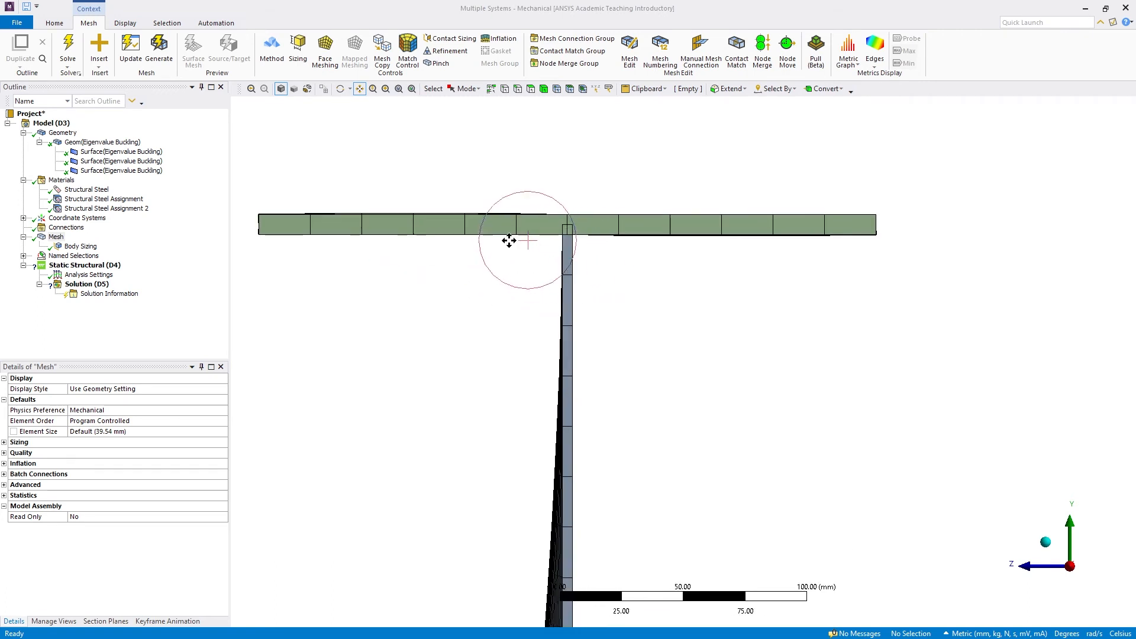
{"action": "scroll", "coordinate": [505, 217], "scroll_direction": "up", "scroll_amount": 2}
{"action": "left_click_drag", "start_coordinate": [505, 217], "coordinate": [680, 316]}
{"action": "scroll", "coordinate": [509, 266], "scroll_direction": "up", "scroll_amount": 5}
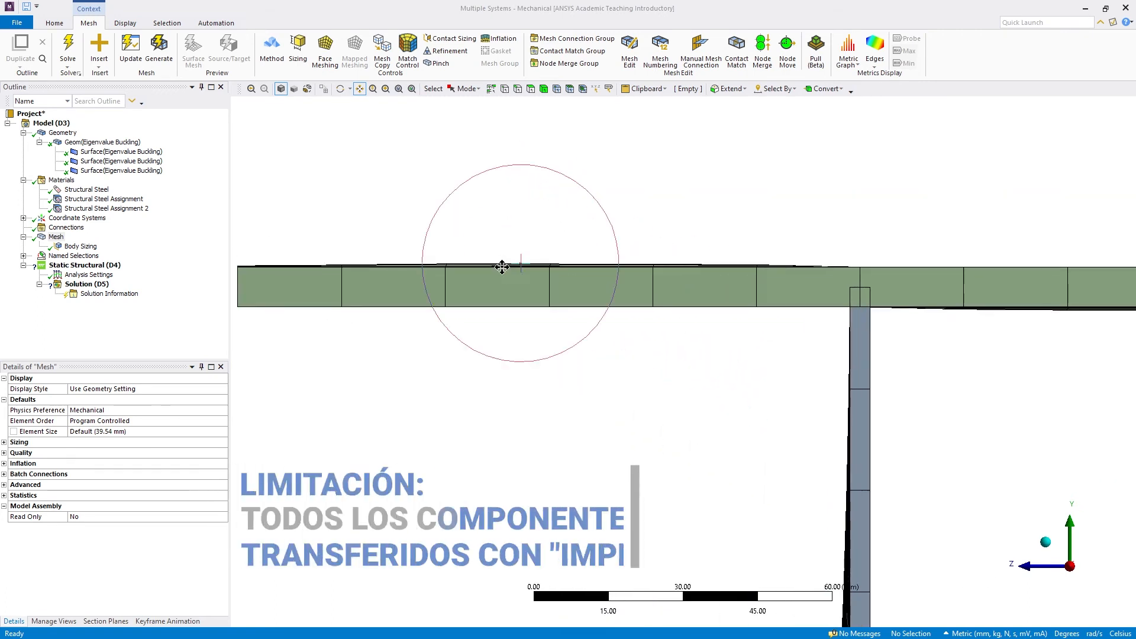
{"action": "left_click_drag", "start_coordinate": [597, 281], "coordinate": [795, 298]}
{"action": "scroll", "coordinate": [680, 252], "scroll_direction": "up", "scroll_amount": 3}
{"action": "left_click_drag", "start_coordinate": [676, 238], "coordinate": [924, 278]}
{"action": "scroll", "coordinate": [896, 287], "scroll_direction": "up", "scroll_amount": 3}
{"action": "scroll", "coordinate": [793, 294], "scroll_direction": "down", "scroll_amount": 3}
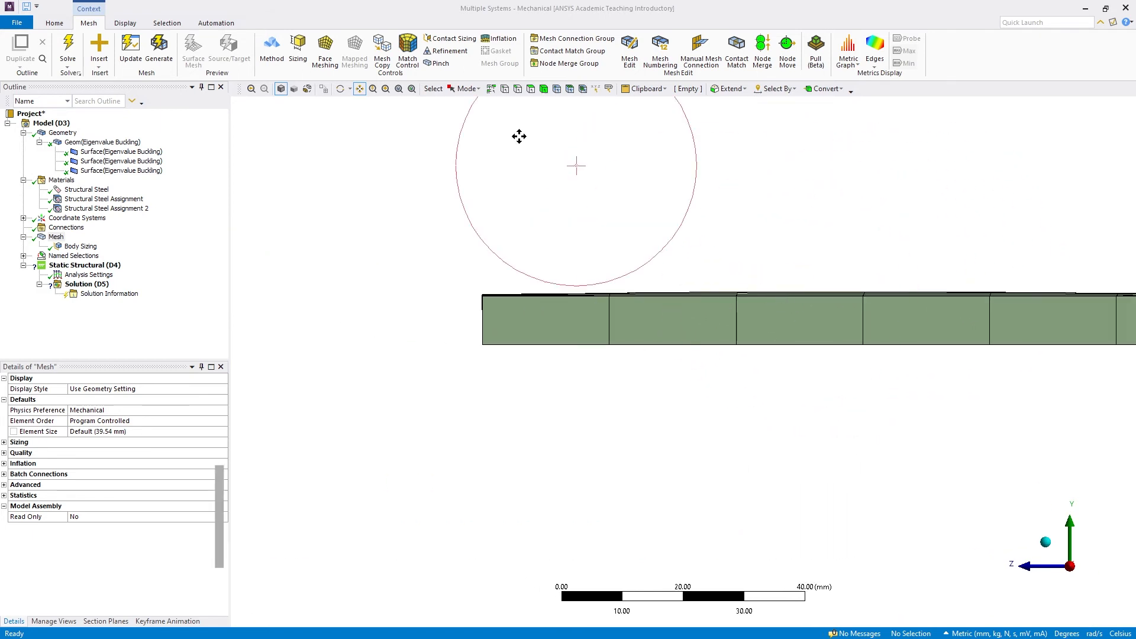
Inspect the upper flange and its junction with the web at an angle and along the Z axis
{"action": "left_click", "coordinate": [344, 89]}
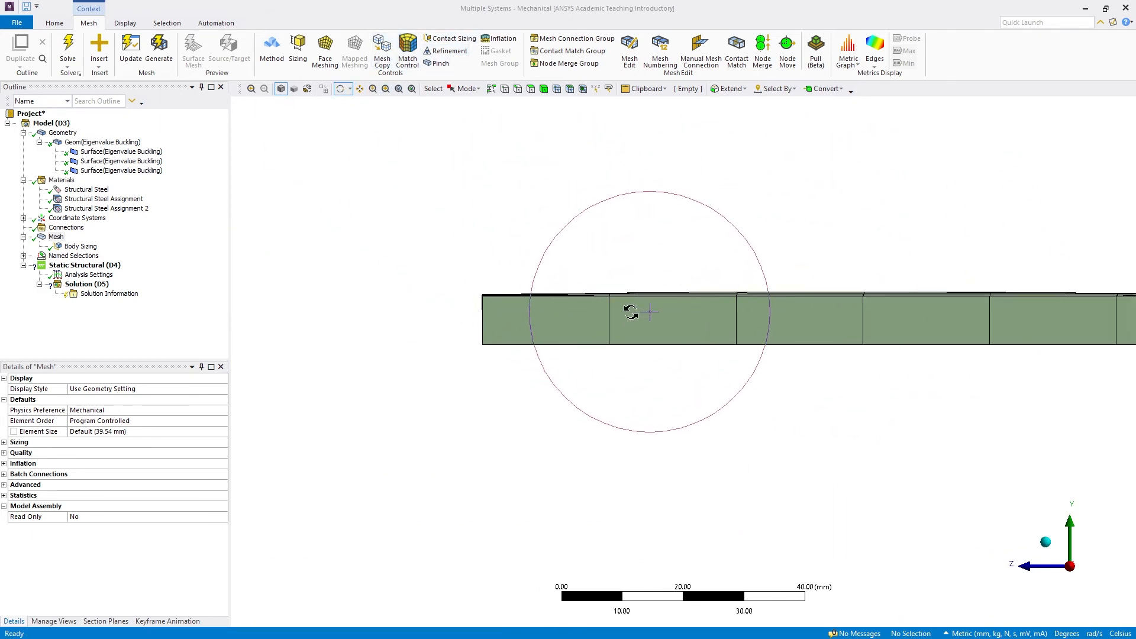
{"action": "left_click_drag", "start_coordinate": [627, 310], "coordinate": [748, 336]}
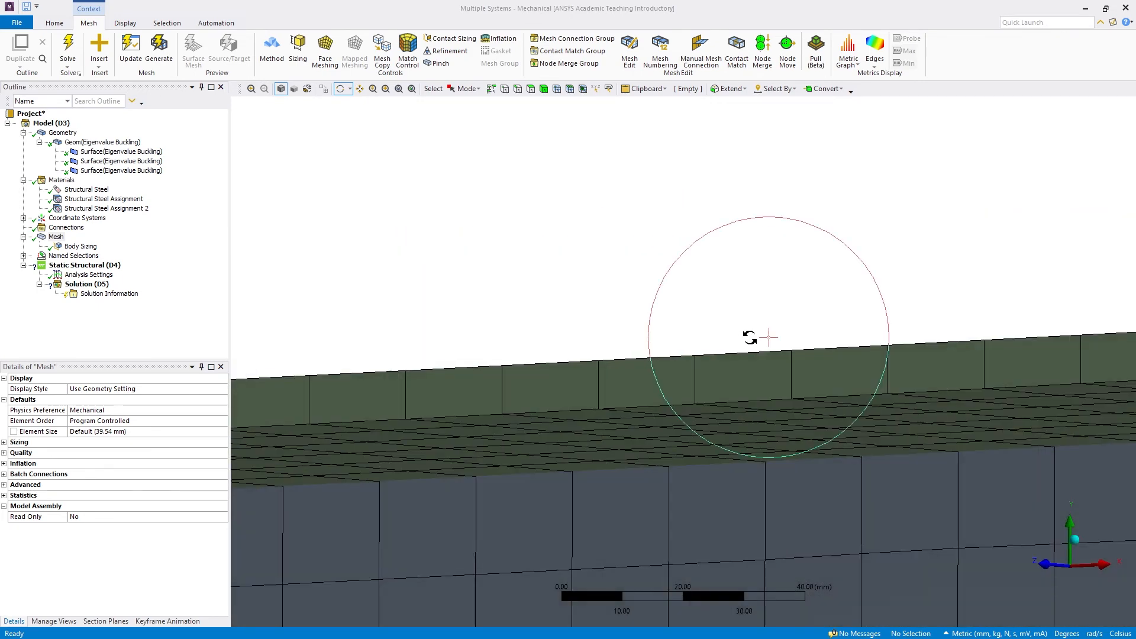
{"action": "left_click", "coordinate": [1043, 566]}
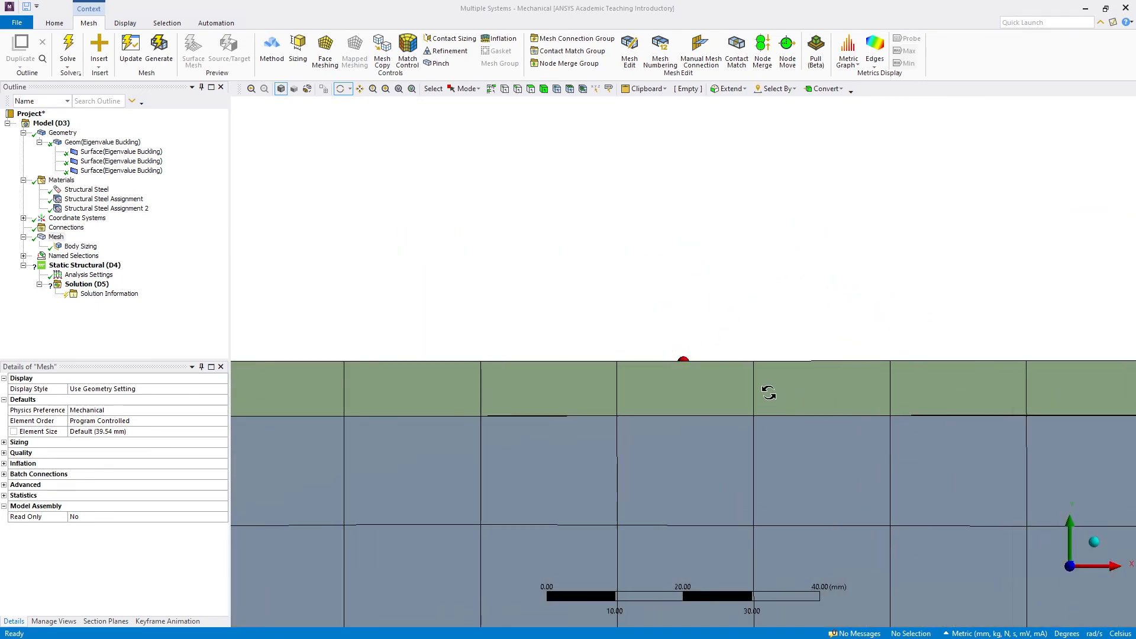
{"action": "scroll", "coordinate": [760, 420], "scroll_direction": "down", "scroll_amount": 10}
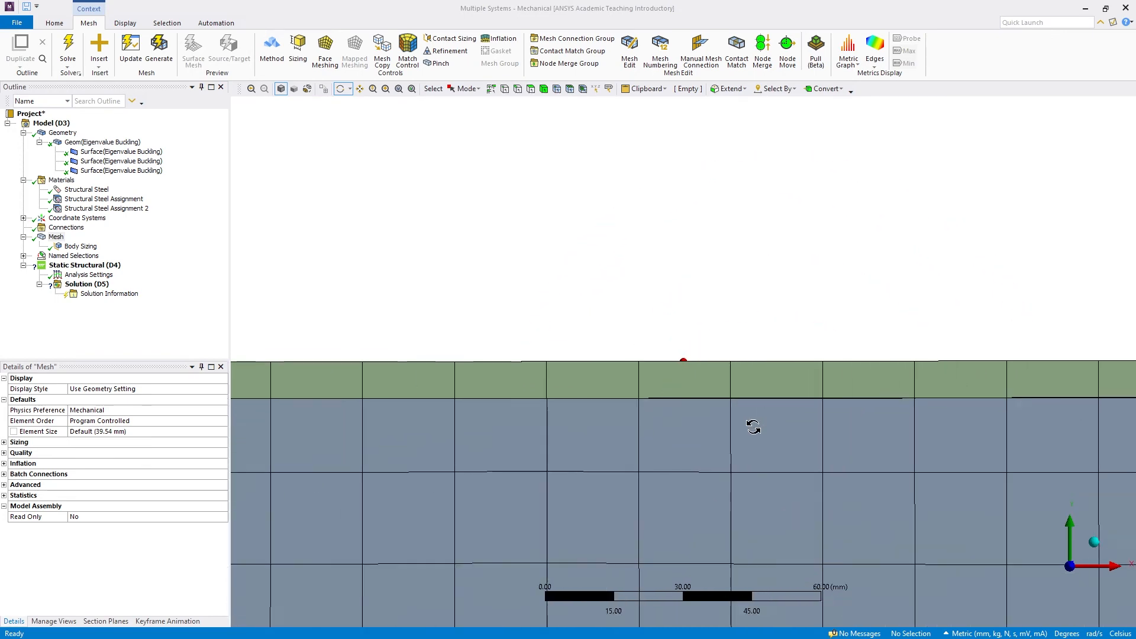
{"action": "scroll", "coordinate": [728, 391], "scroll_direction": "down", "scroll_amount": 5}
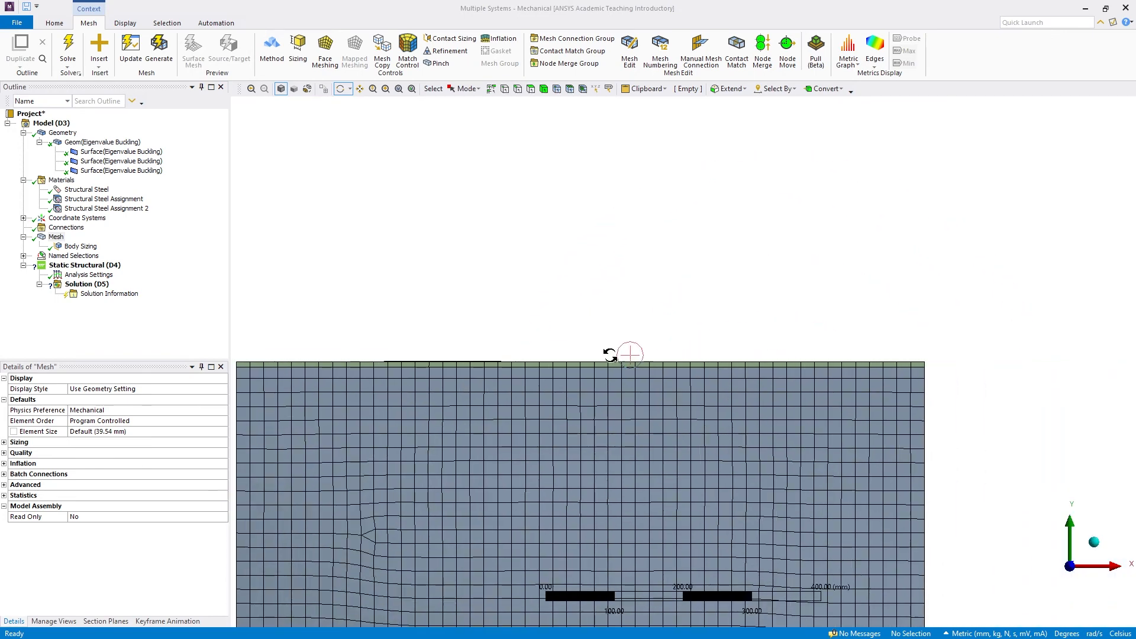
{"action": "scroll", "coordinate": [477, 371], "scroll_direction": "down", "scroll_amount": 2}
{"action": "scroll", "coordinate": [683, 321], "scroll_direction": "up", "scroll_amount": 5}
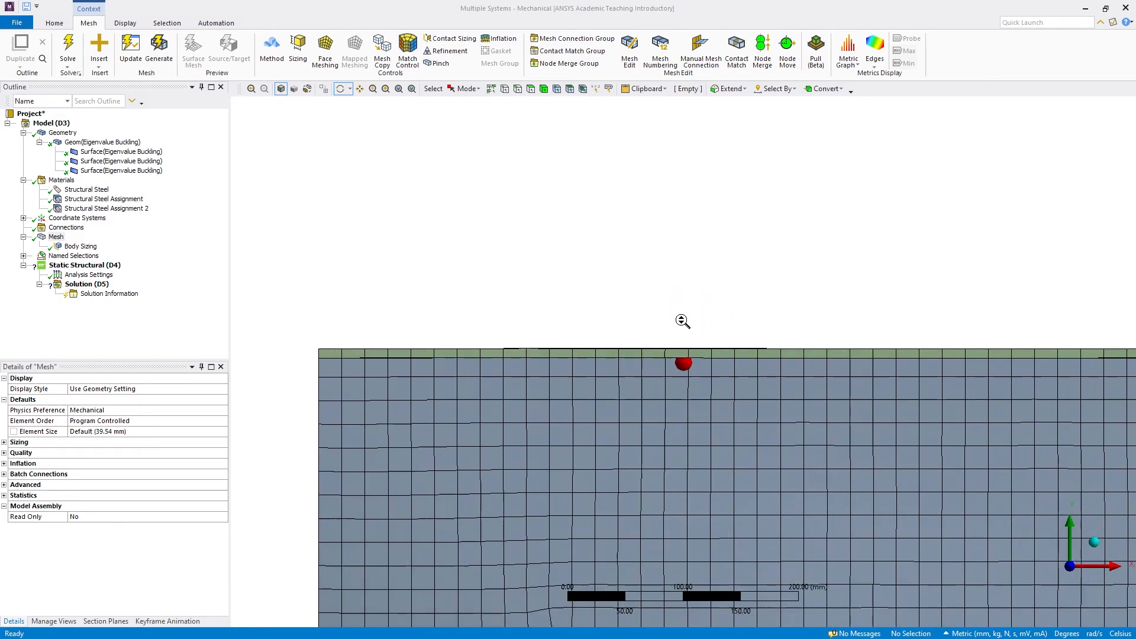
Examine the upper flange from an oblique angle, followed by the whole meshed beam
{"action": "middle_click_drag", "start_coordinate": [664, 360], "coordinate": [709, 378]}
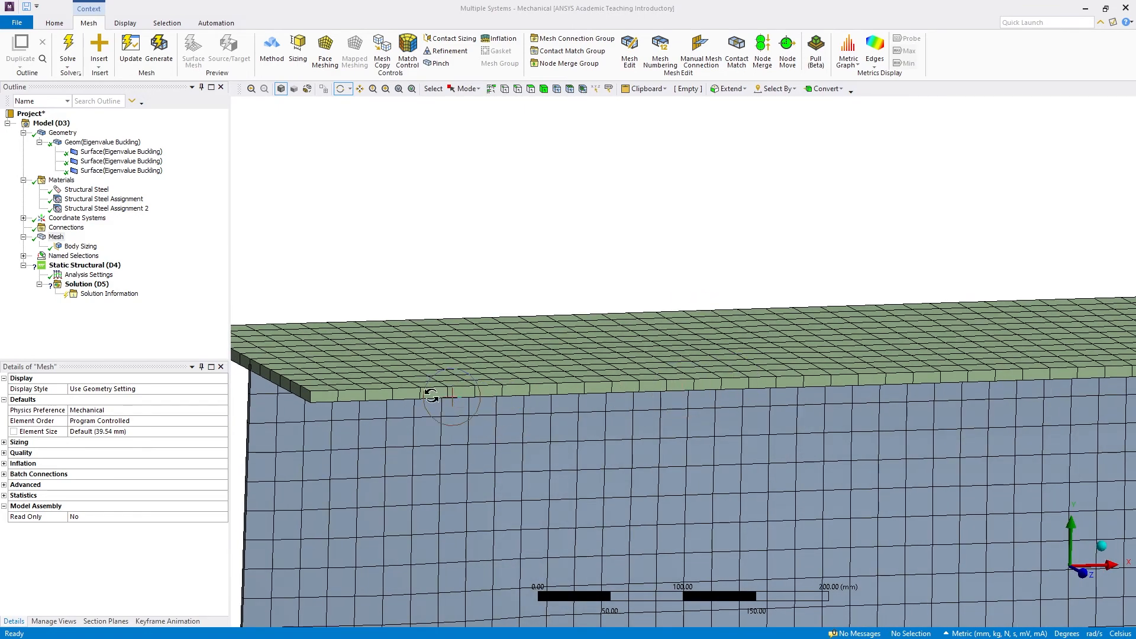
{"action": "scroll", "coordinate": [431, 393], "scroll_direction": "down", "scroll_amount": 3}
{"action": "scroll", "coordinate": [554, 442], "scroll_direction": "down", "scroll_amount": 3}
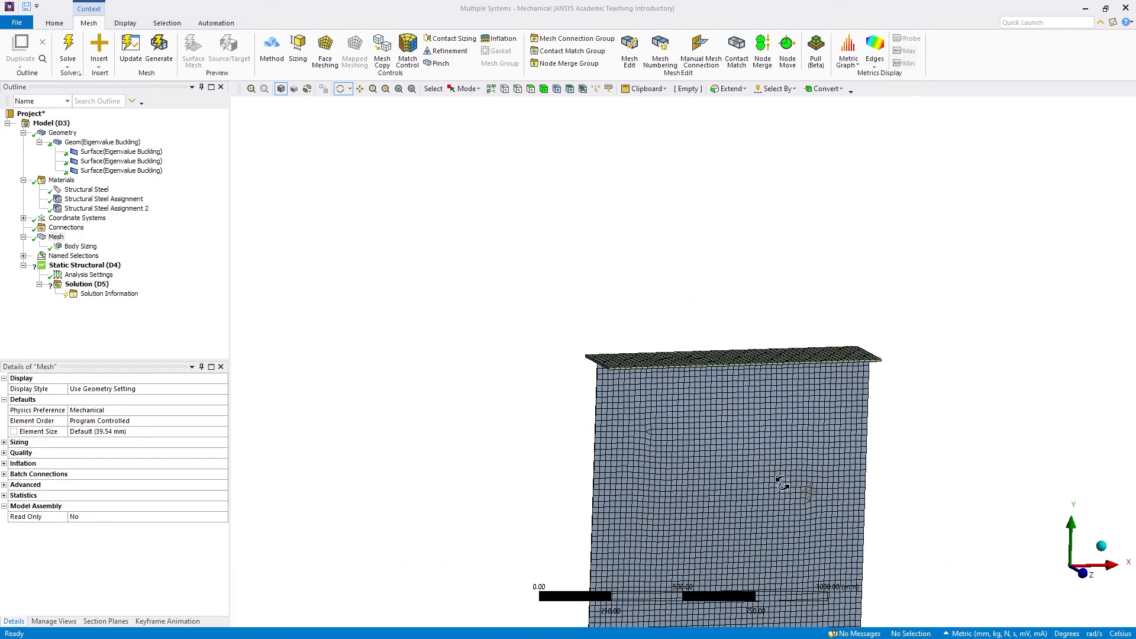
{"action": "left_click_drag", "start_coordinate": [680, 456], "coordinate": [664, 439]}
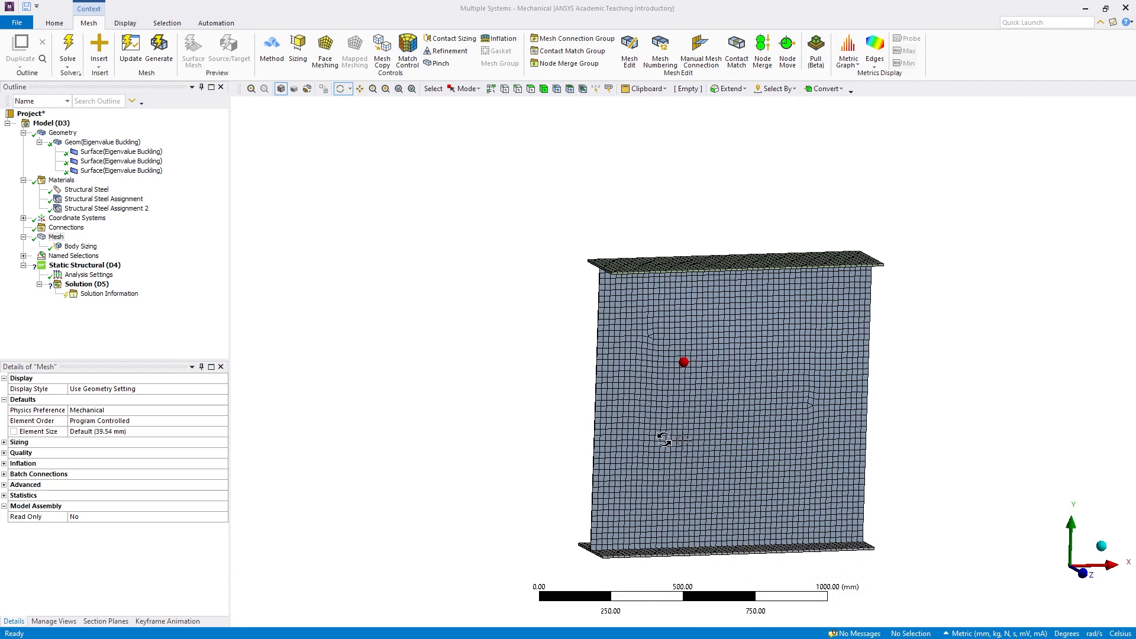
{"action": "left_click", "coordinate": [360, 89]}
{"action": "left_click_drag", "start_coordinate": [651, 355], "coordinate": [438, 324]}
{"action": "scroll", "coordinate": [503, 353], "scroll_direction": "up", "scroll_amount": 1}
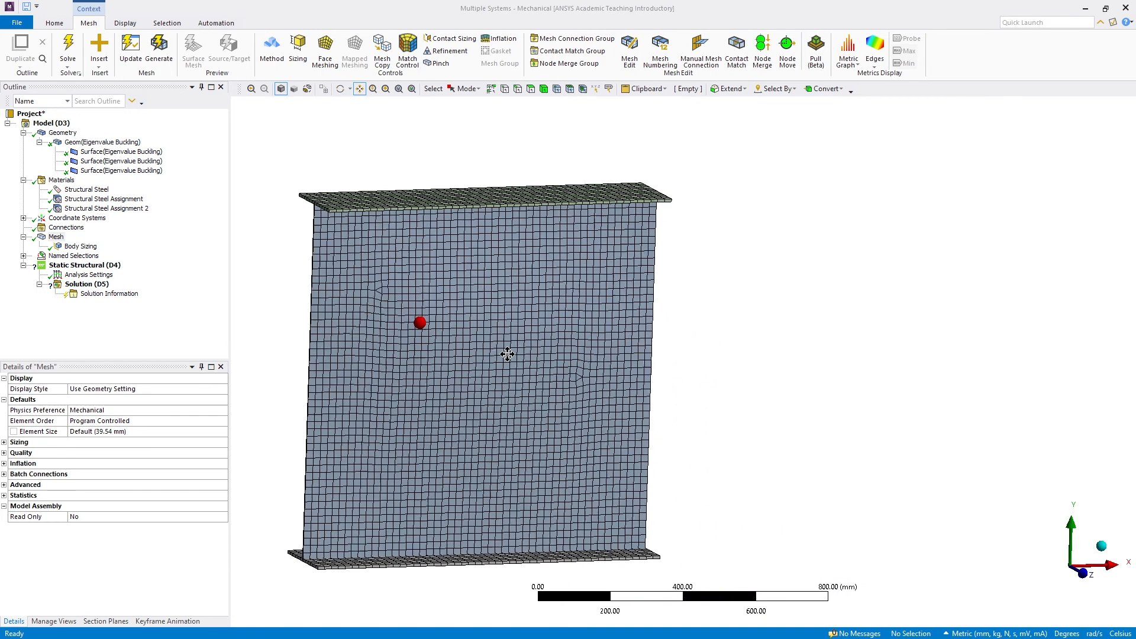
{"action": "left_click_drag", "start_coordinate": [529, 353], "coordinate": [577, 351]}
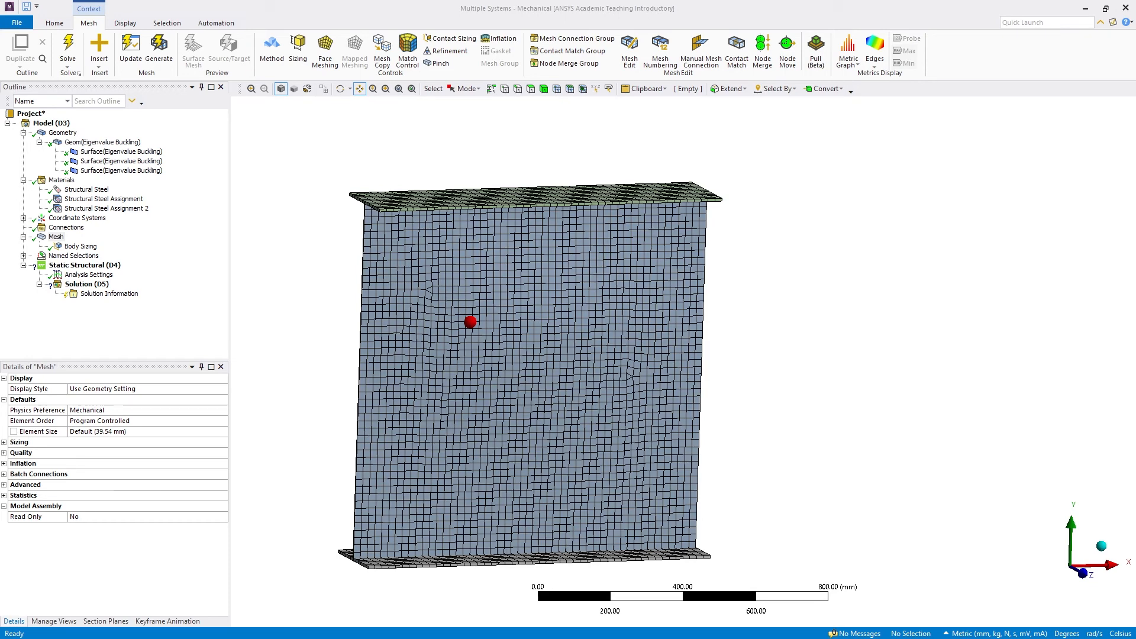
Switch to Workbench and review the Scale Factor for Imperfeccion Modo 1 in the Eigenvalue Buckling Solution properties
{"action": "left_click", "coordinate": [1085, 9]}
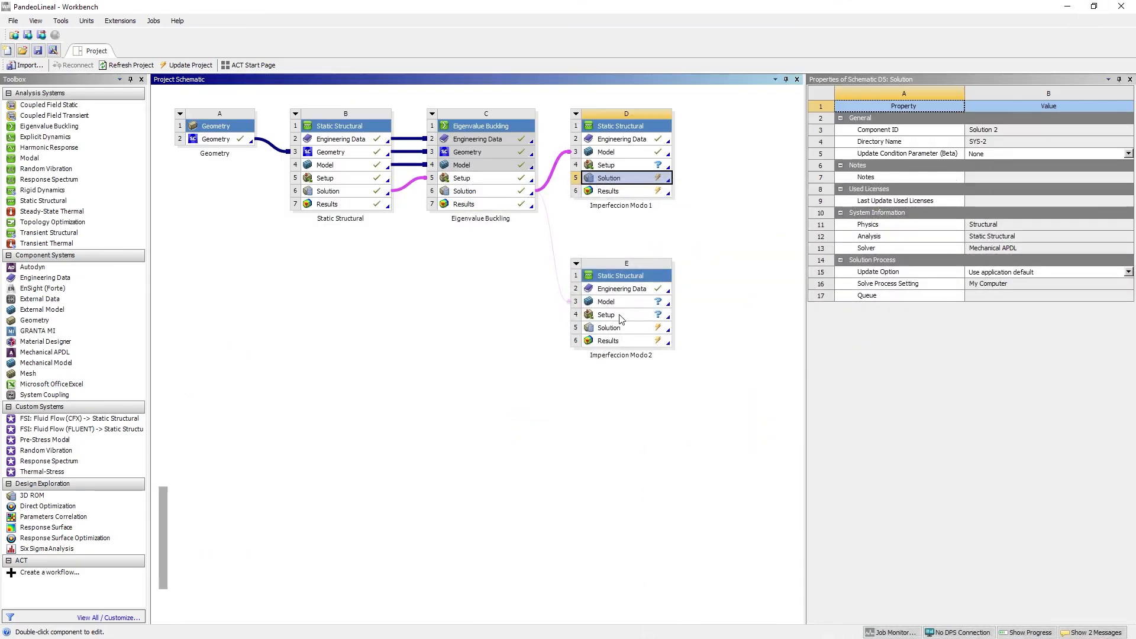
{"action": "left_click", "coordinate": [475, 189]}
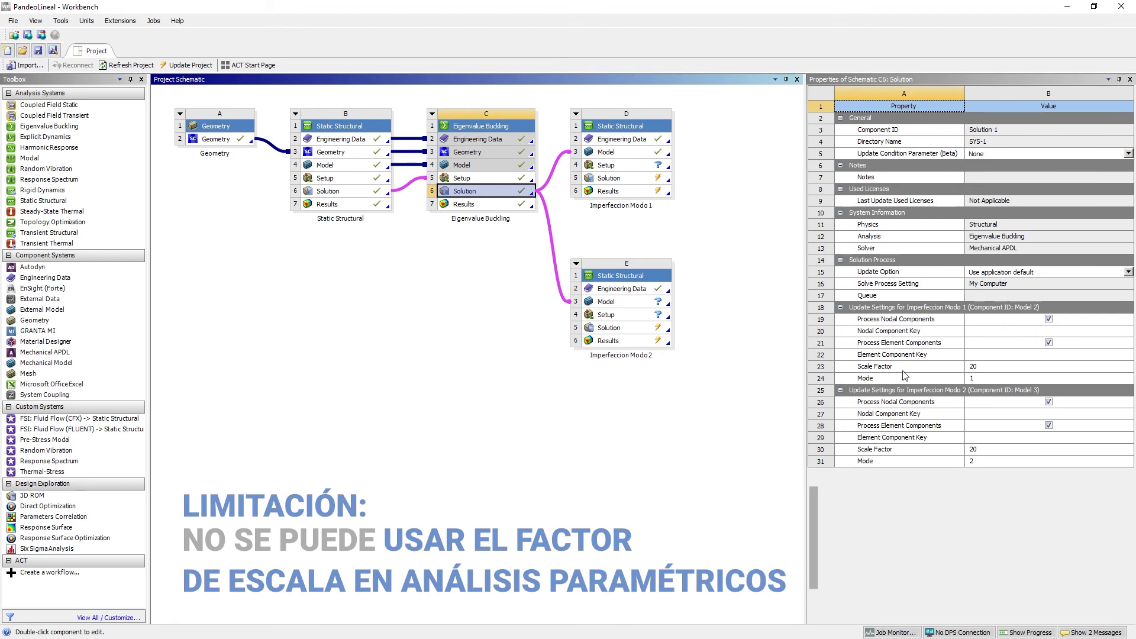
{"action": "left_click", "coordinate": [941, 367]}
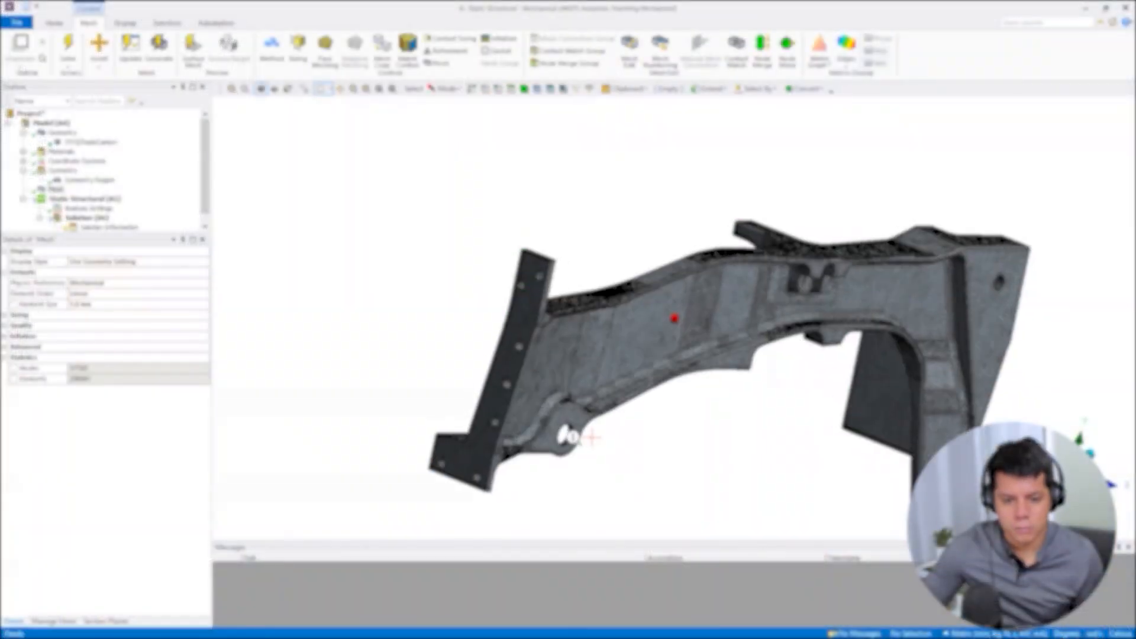
Examine the chassis part's mesh around the end plate and pivot holes from several angles, along with its node statistics
{"action": "scroll", "coordinate": [529, 435], "scroll_direction": "down", "scroll_amount": 2}
{"action": "scroll", "coordinate": [498, 478], "scroll_direction": "up", "scroll_amount": 3}
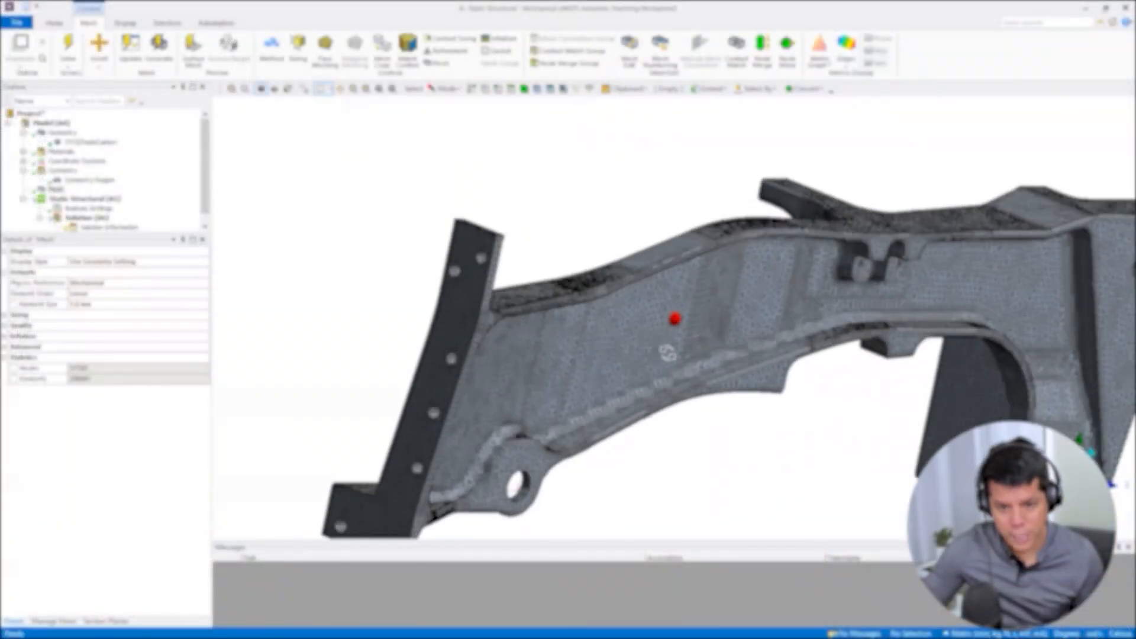
{"action": "scroll", "coordinate": [667, 353], "scroll_direction": "up", "scroll_amount": 5}
{"action": "left_click", "coordinate": [93, 368]}
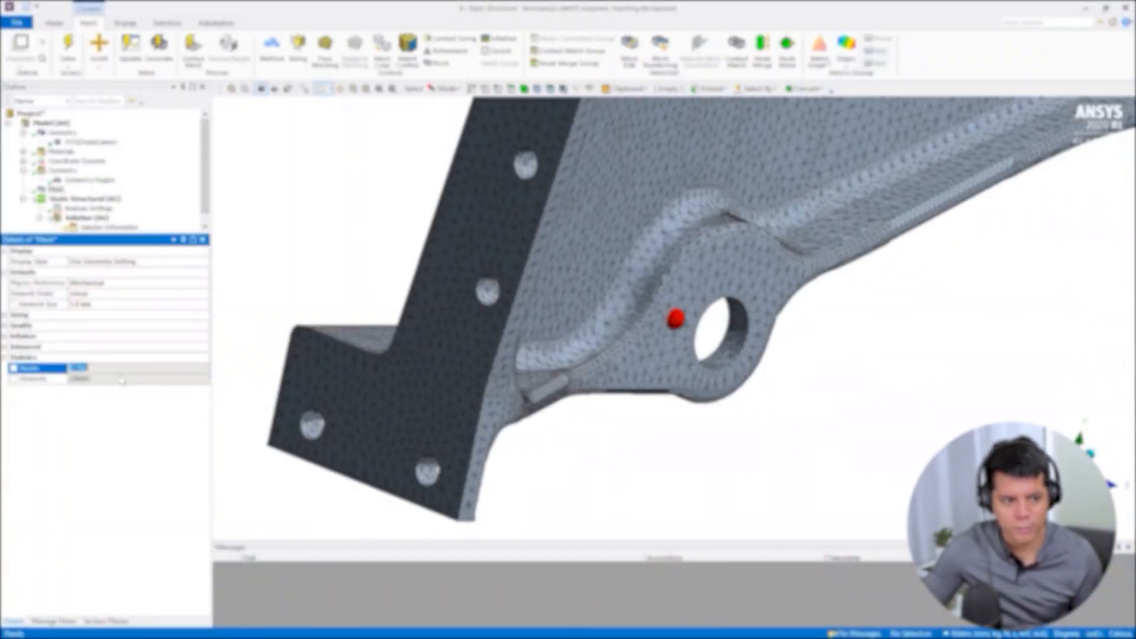
{"action": "middle_click_drag", "start_coordinate": [743, 358], "coordinate": [667, 364]}
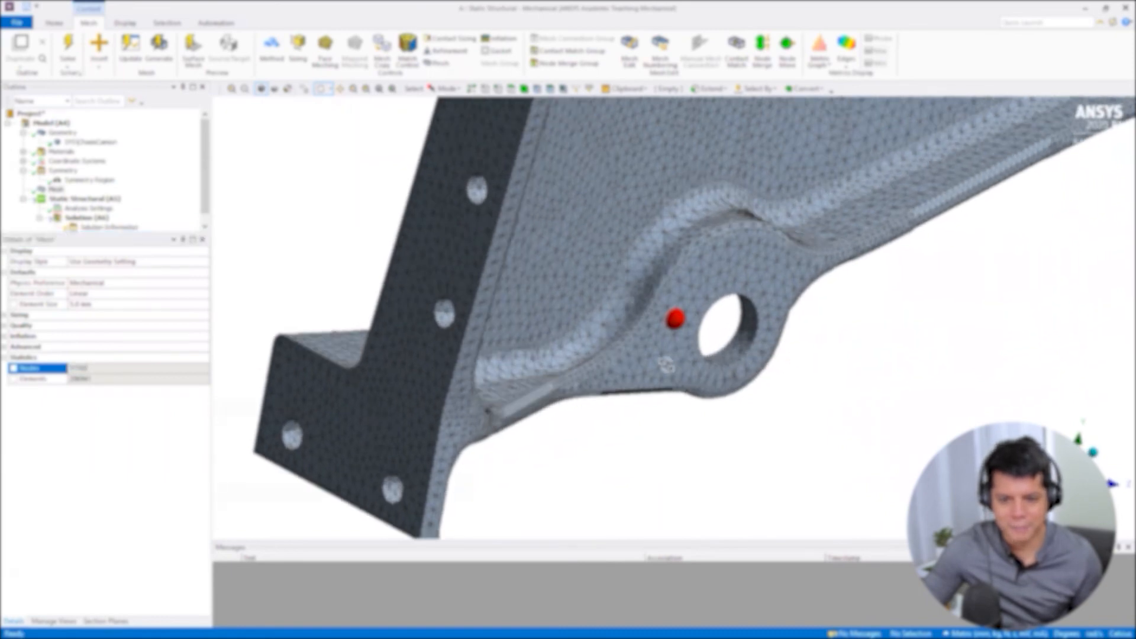
{"action": "middle_click_drag", "start_coordinate": [577, 312], "coordinate": [574, 244]}
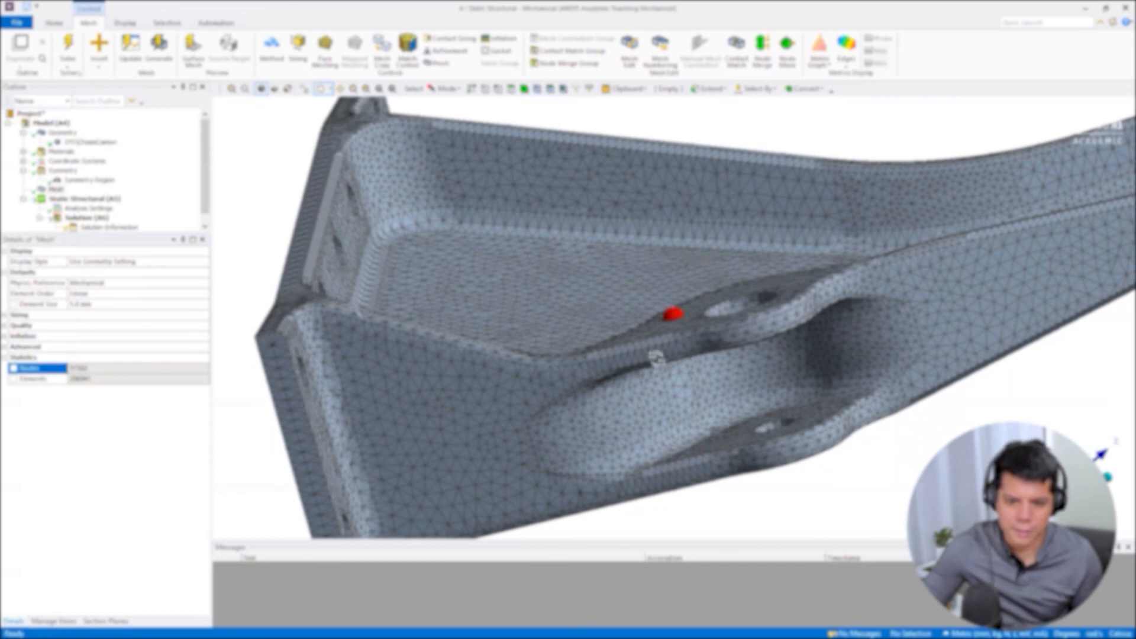
{"action": "mouse_move", "coordinate": [657, 359]}
{"action": "middle_mouse_down"}
{"action": "mouse_move", "coordinate": [758, 420]}
{"action": "mouse_move", "coordinate": [607, 407]}
{"action": "mouse_move", "coordinate": [575, 430]}
{"action": "mouse_move", "coordinate": [715, 455]}
{"action": "middle_mouse_up"}
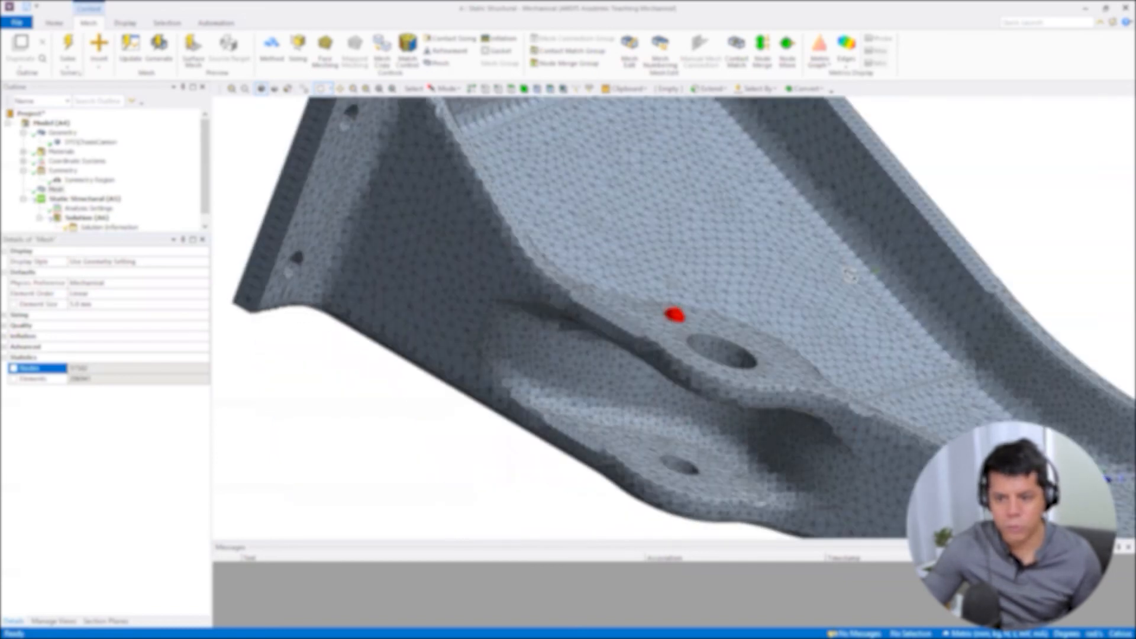
{"action": "middle_click_drag", "start_coordinate": [888, 256], "coordinate": [724, 171]}
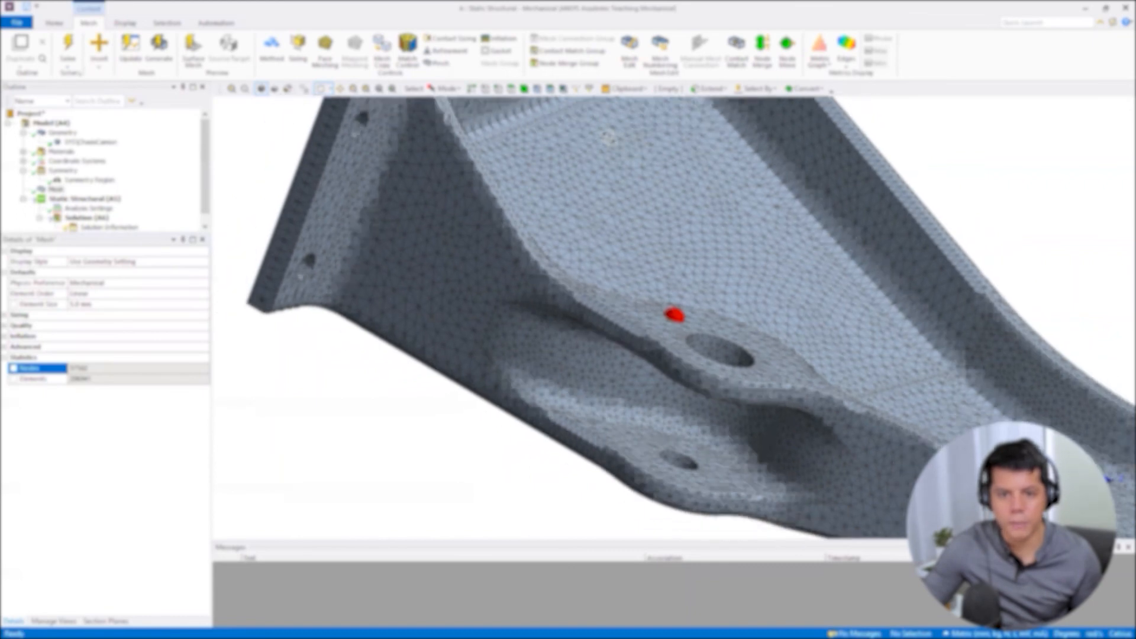
{"action": "middle_click_drag", "start_coordinate": [609, 138], "coordinate": [364, 232]}
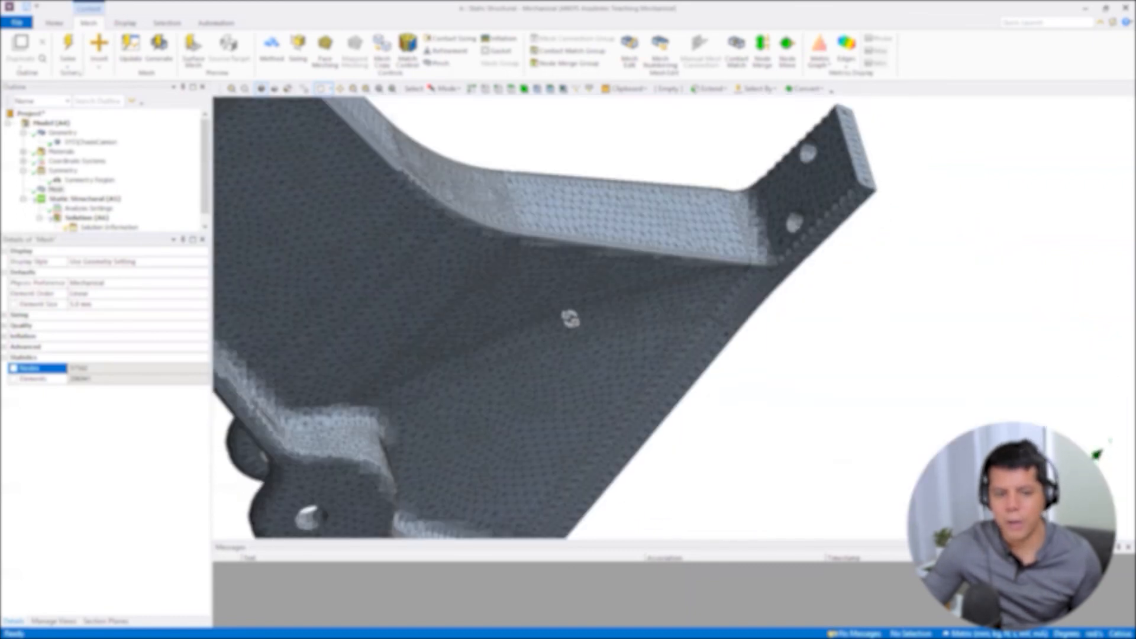